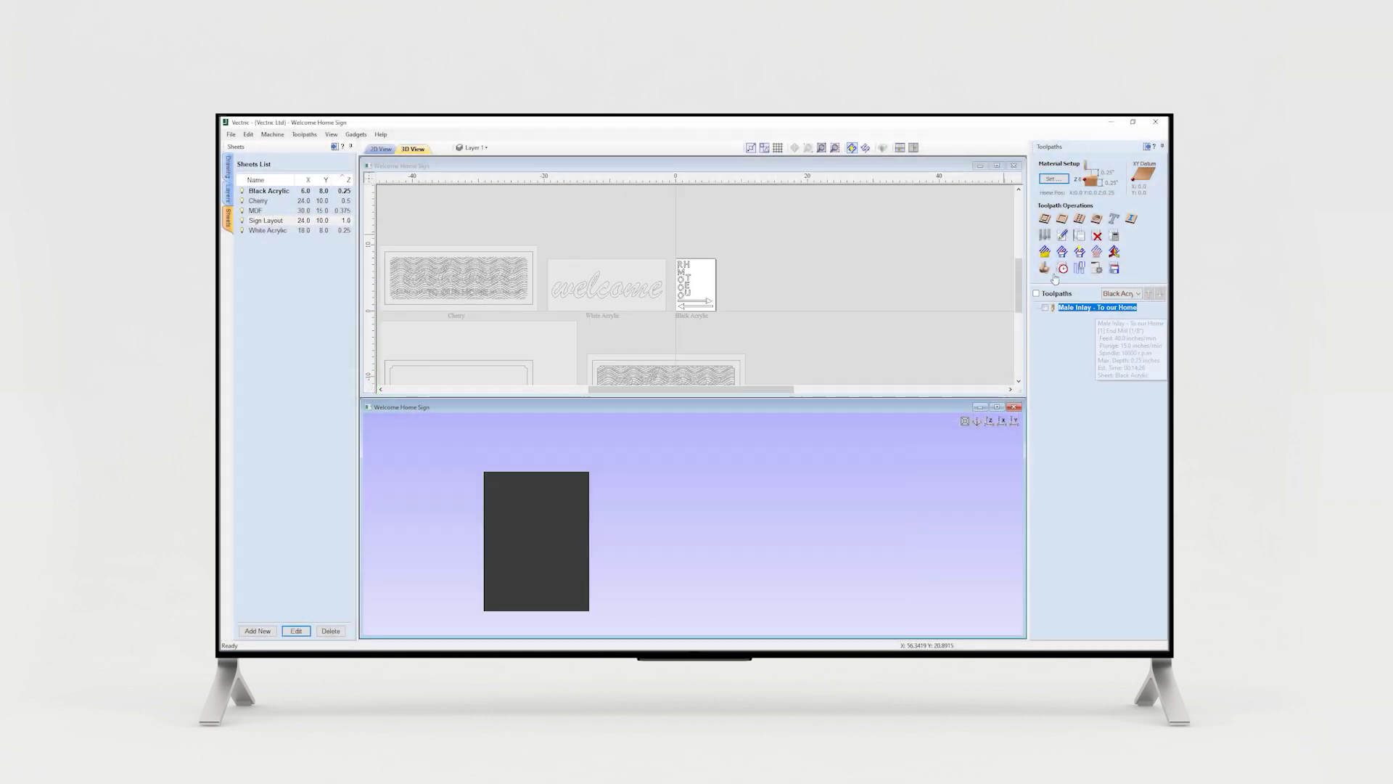
- Preview the toolpaths in 3D, switching between the Cherry and White Acrylic sheets
click(1045, 269)
click(1106, 279)
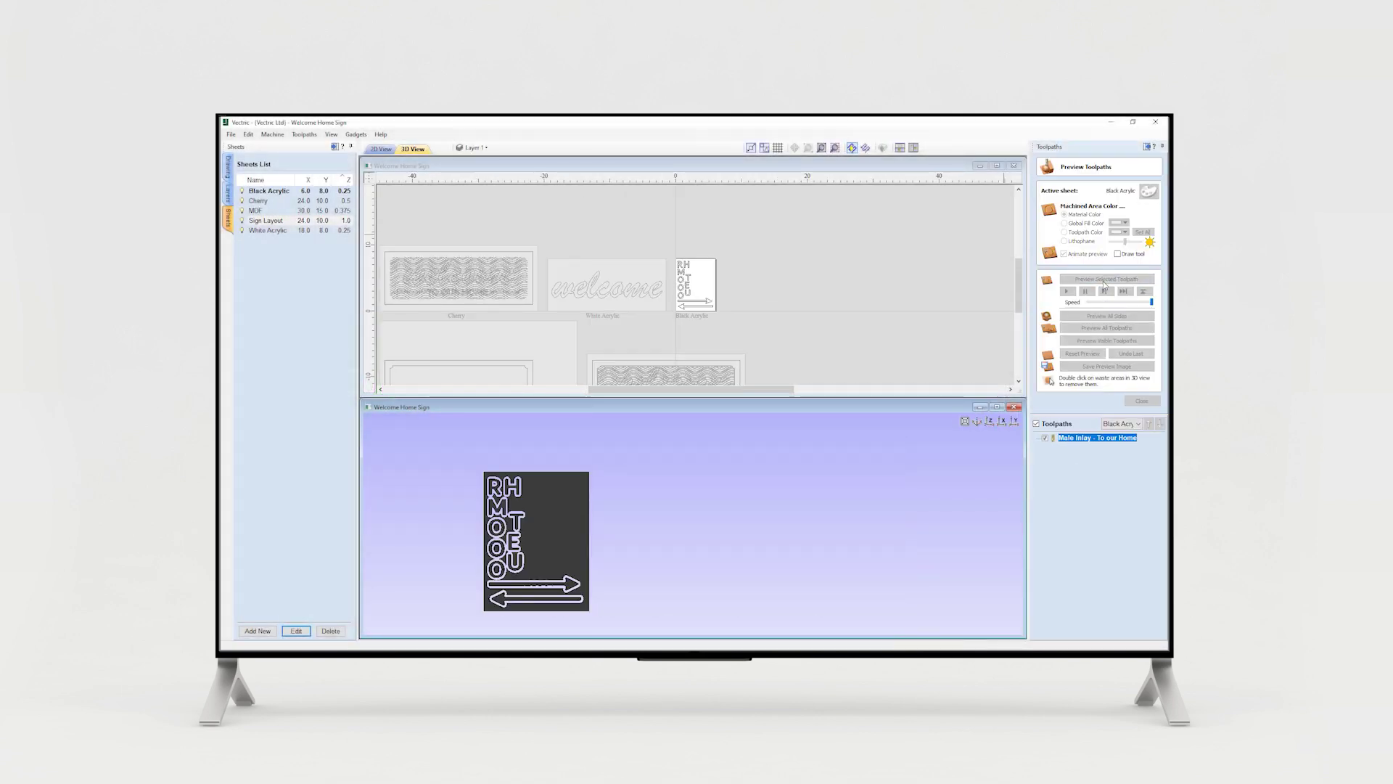
click(1121, 424)
click(1121, 449)
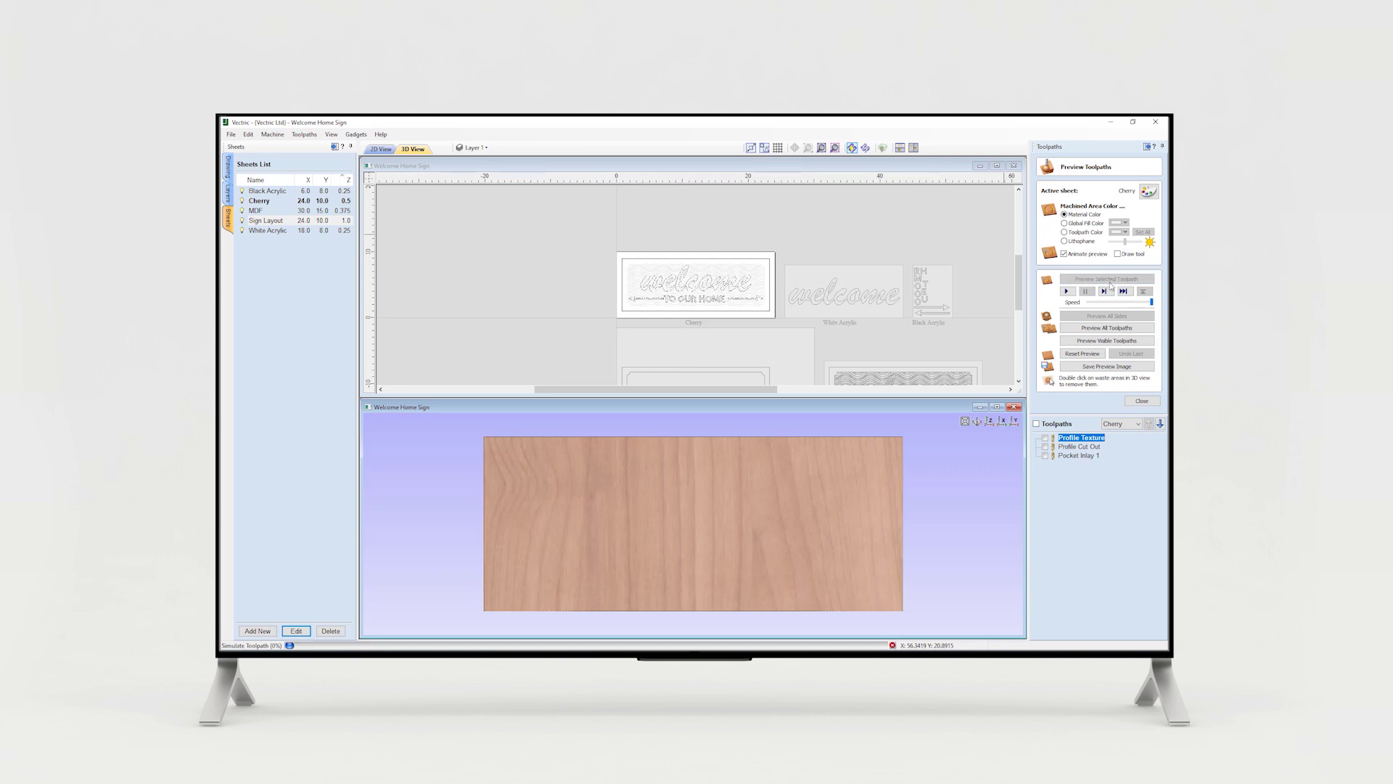
click(1121, 424)
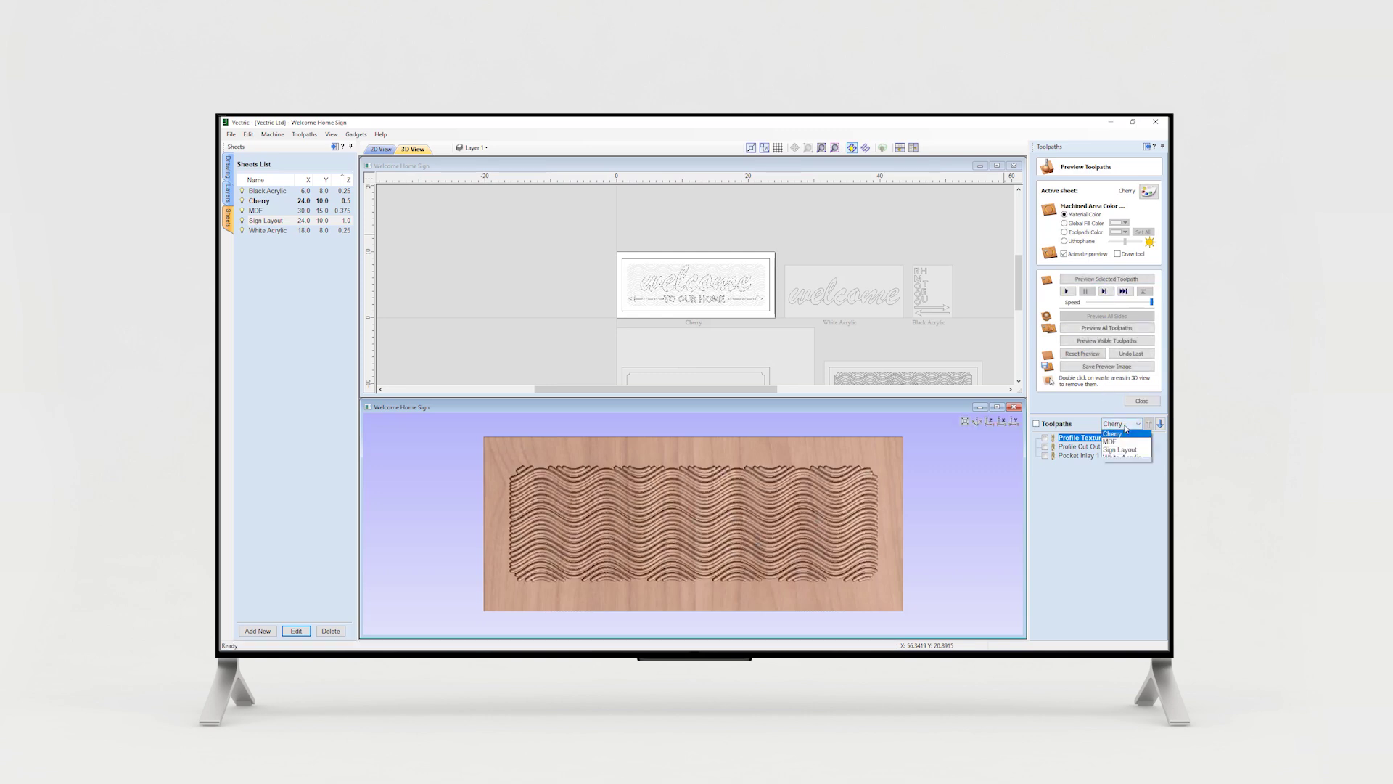
click(1121, 475)
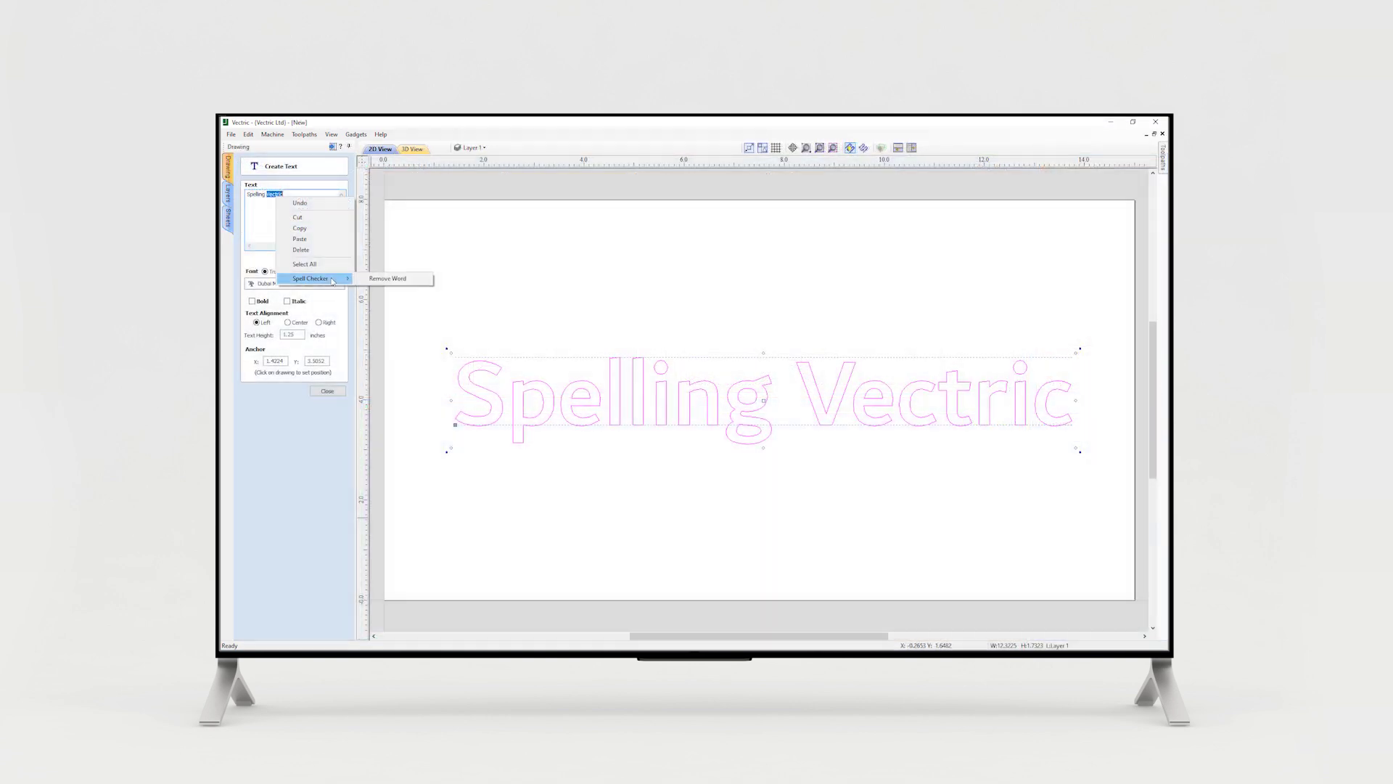
- Finish the text entry, close the job notes, then type 'Auf Wierdersen'
click(392, 281)
click(327, 391)
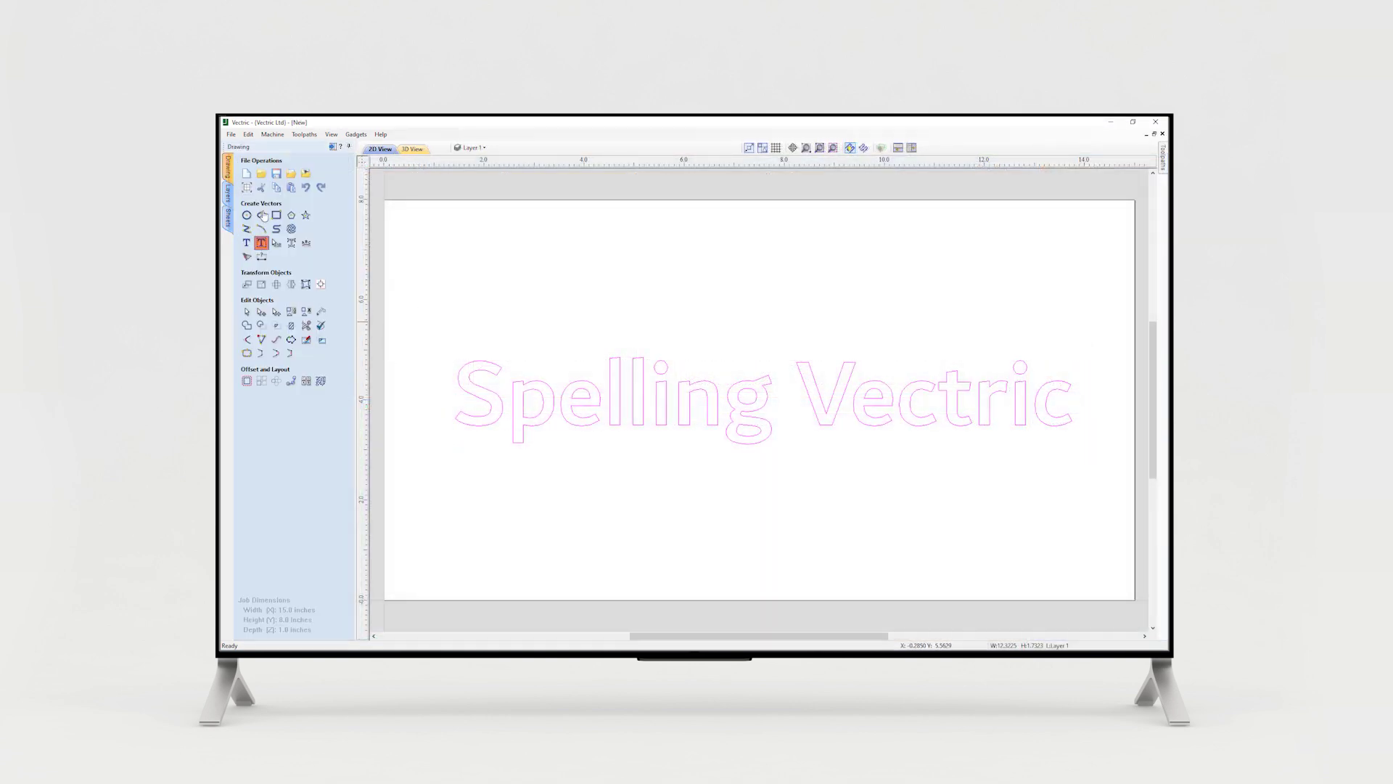
key(ctrl+n)
click(745, 444)
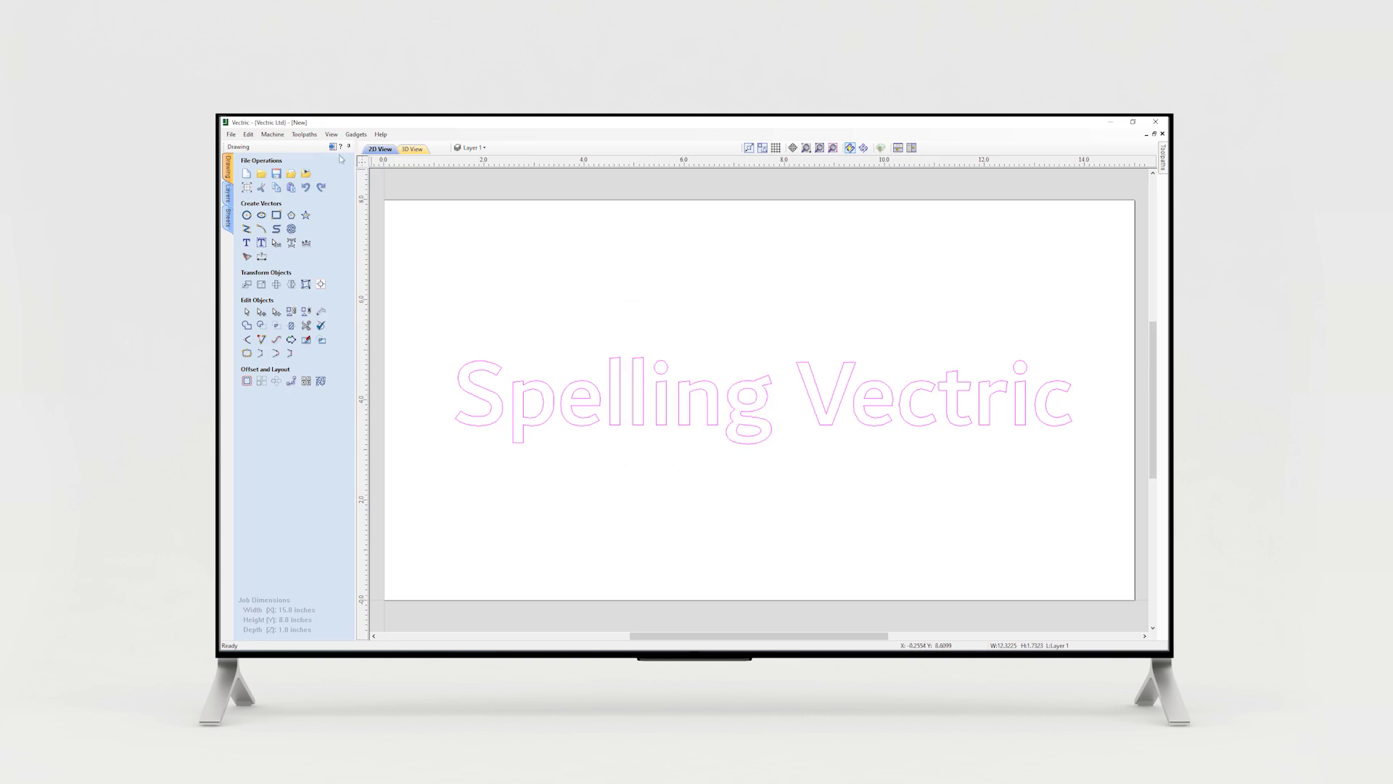
text(A)
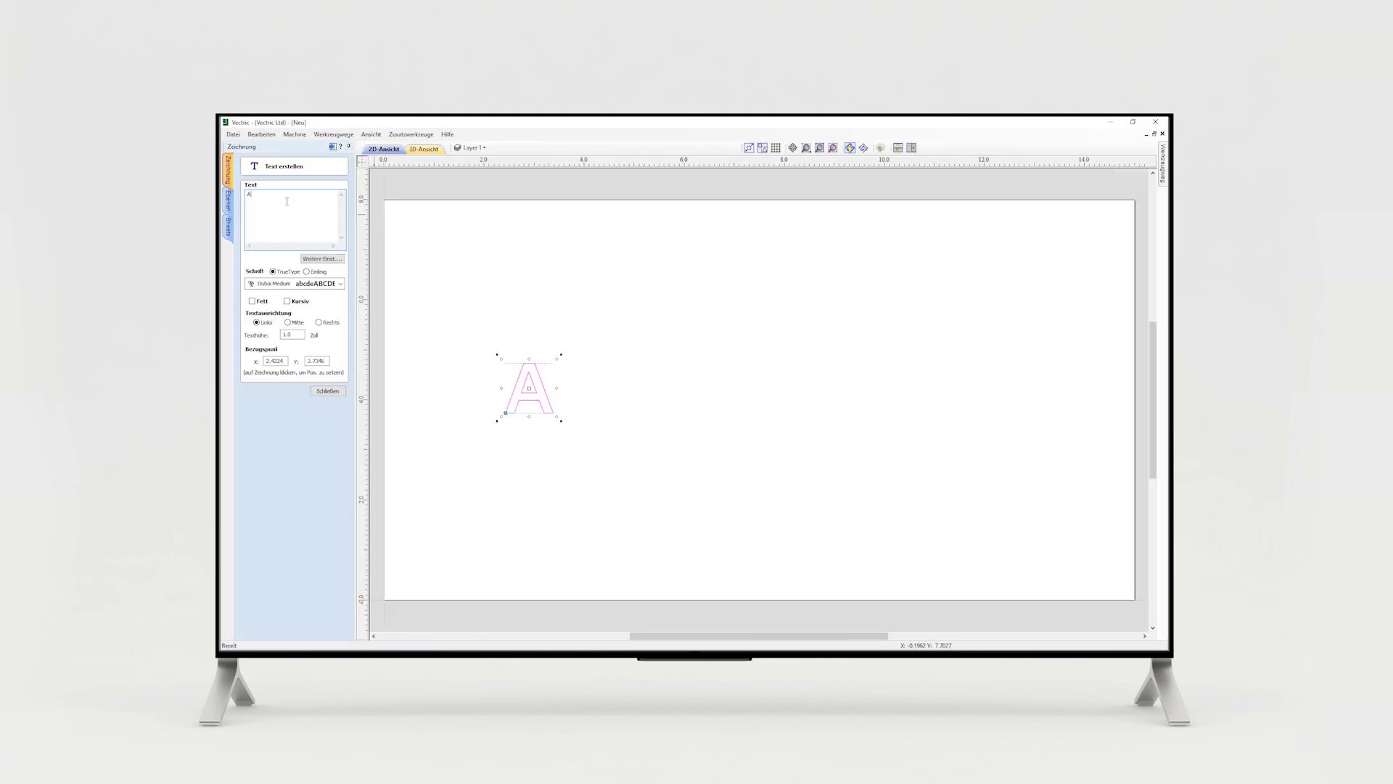
text(uf Wierdersen)
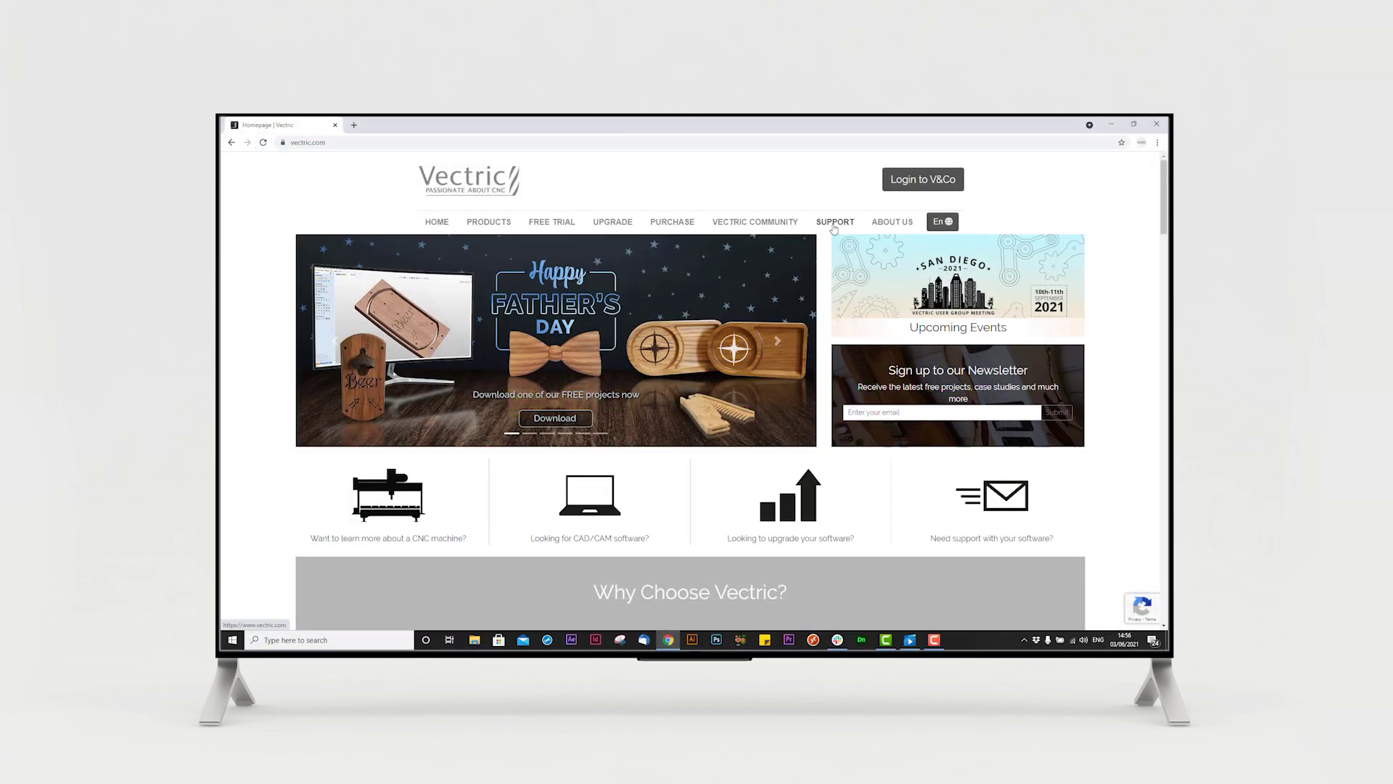
- Show the Training Videos product submenu under SUPPORT on vectric.com
mouse_move(834, 227)
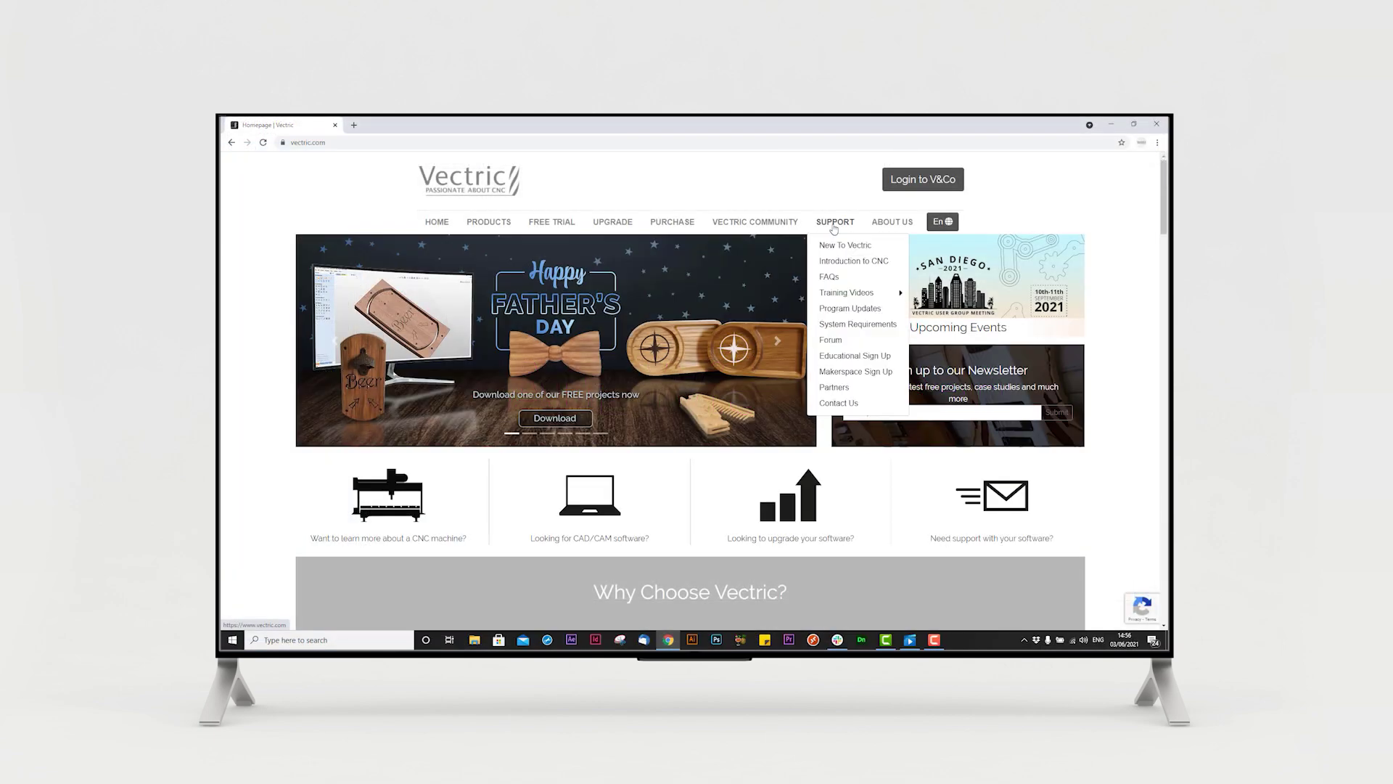
mouse_move(885, 294)
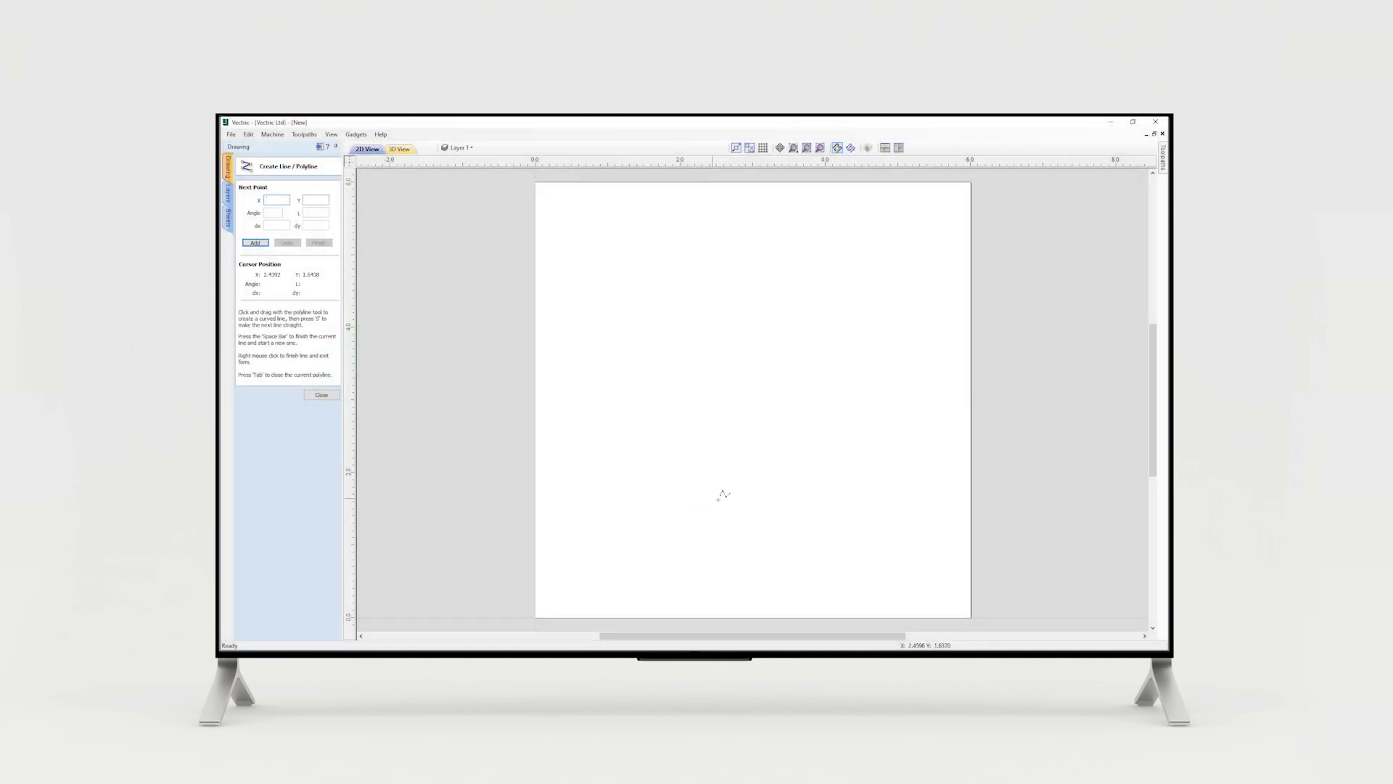
- Draw a heart-shaped polyline vertex by vertex, then remove the last points
click(721, 501)
click(624, 412)
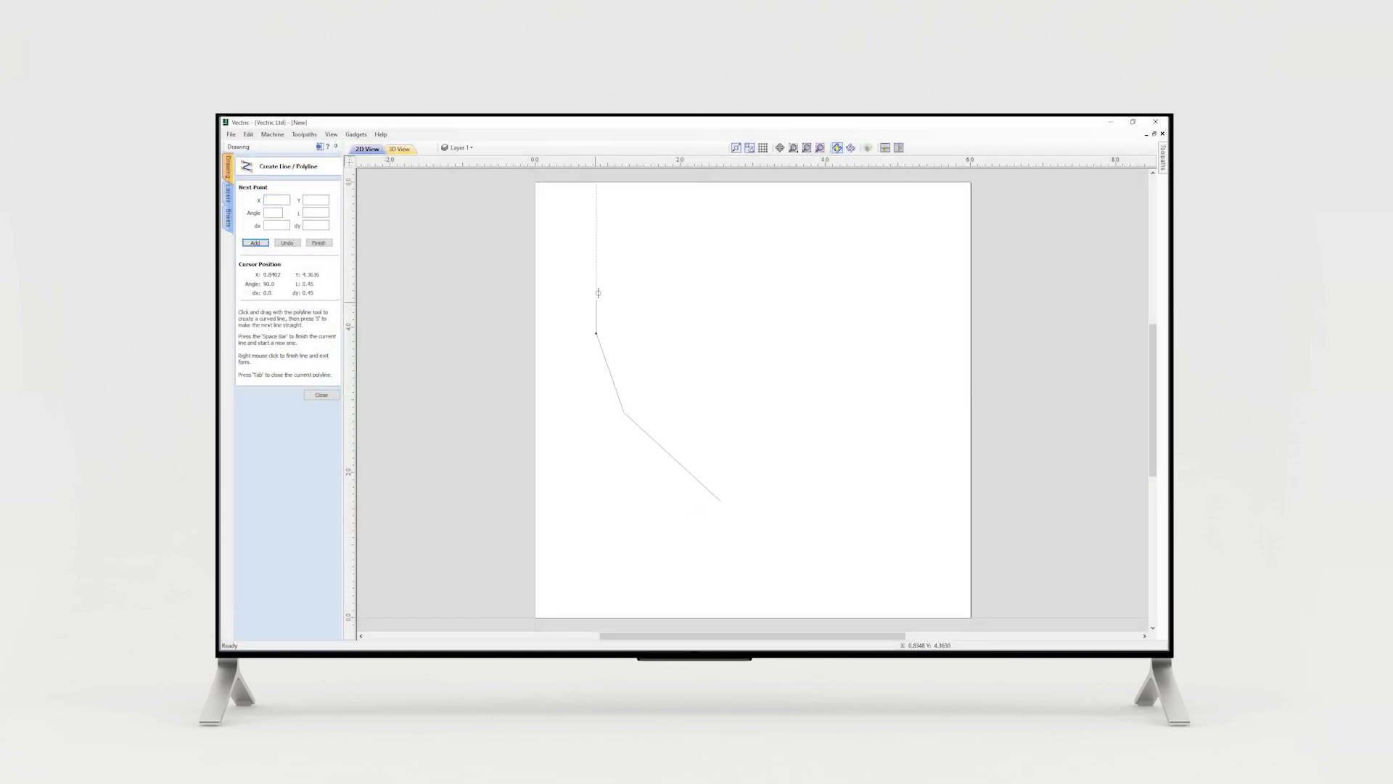
click(596, 333)
click(606, 273)
click(677, 246)
click(611, 274)
click(674, 243)
click(754, 299)
click(797, 257)
click(866, 257)
click(903, 323)
key(BackSpace)
key(BackSpace)
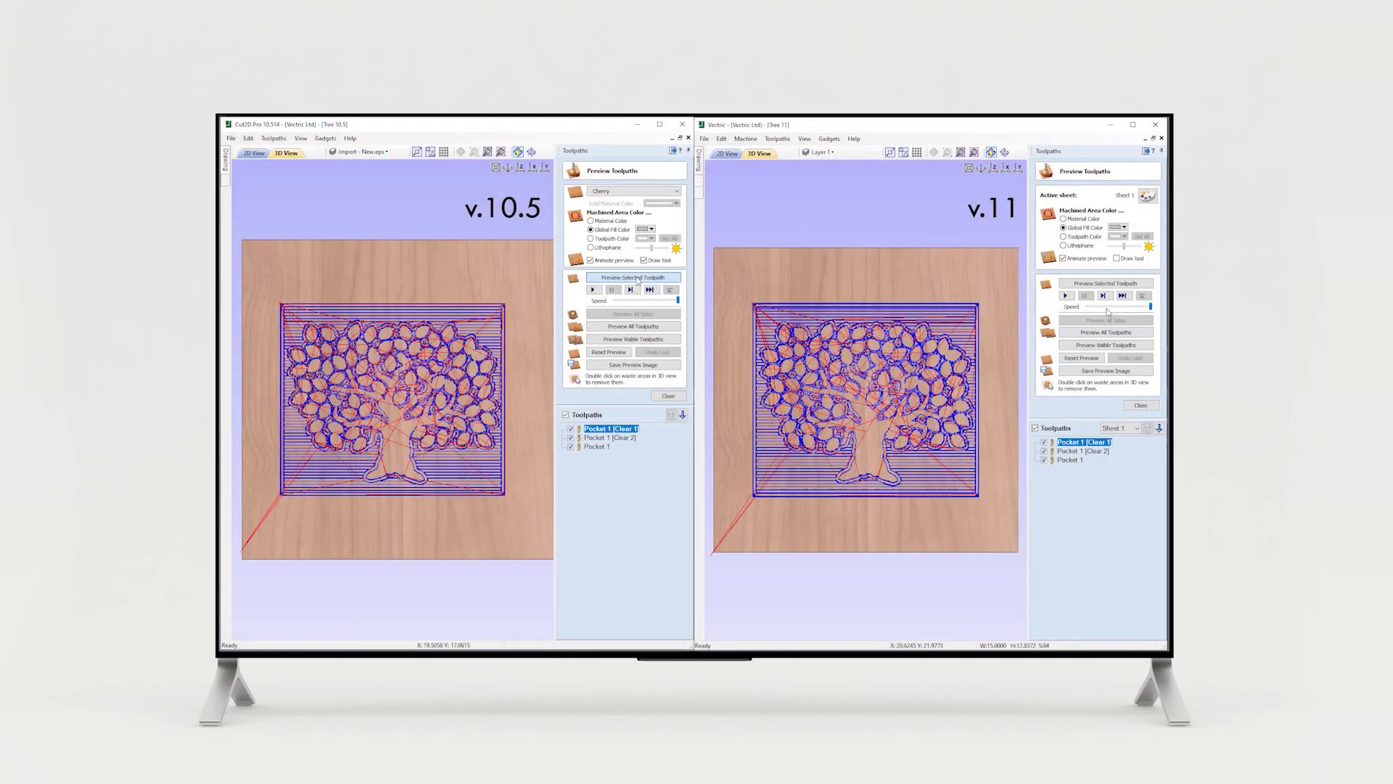
- Compare the tree toolpath preview in v10.5 and v11, then show all toolpaths and the summary
click(637, 279)
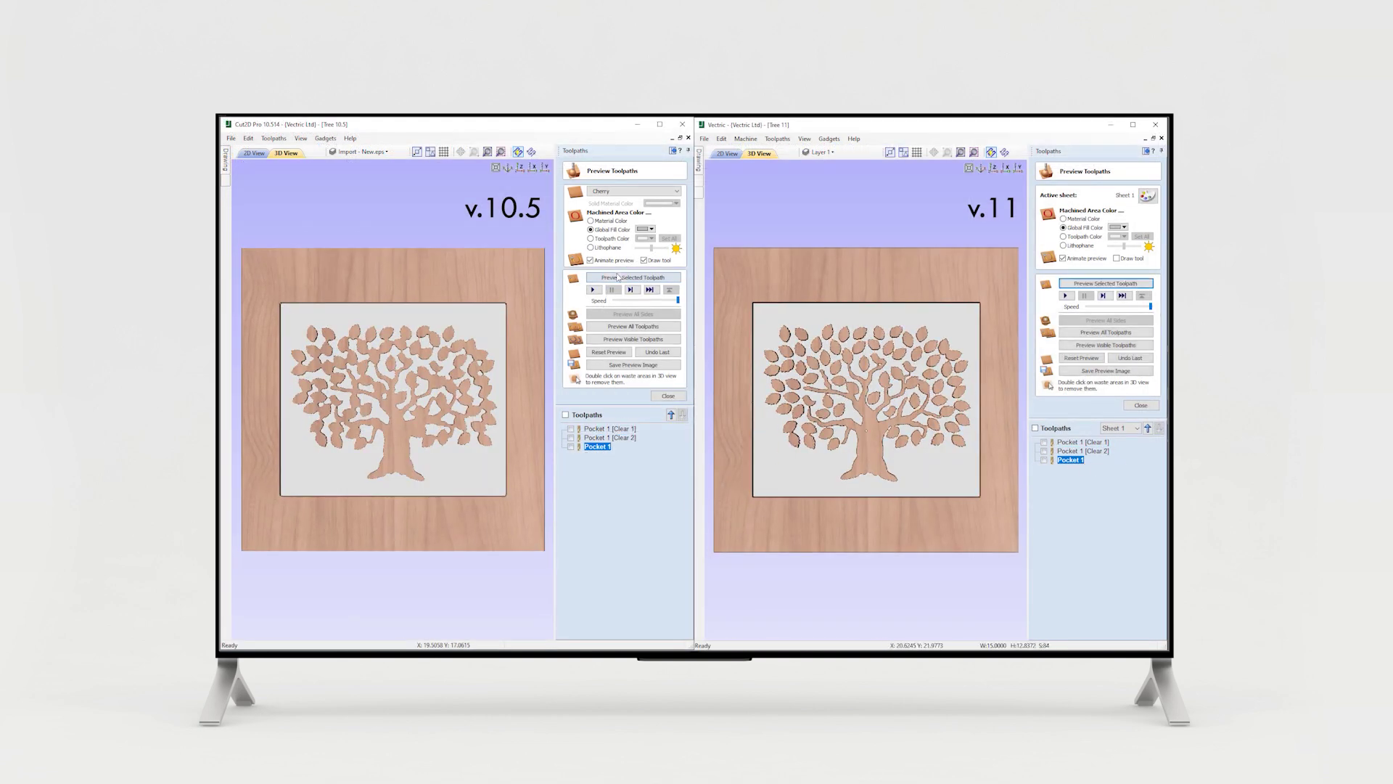
drag(951, 481, 969, 455)
click(668, 396)
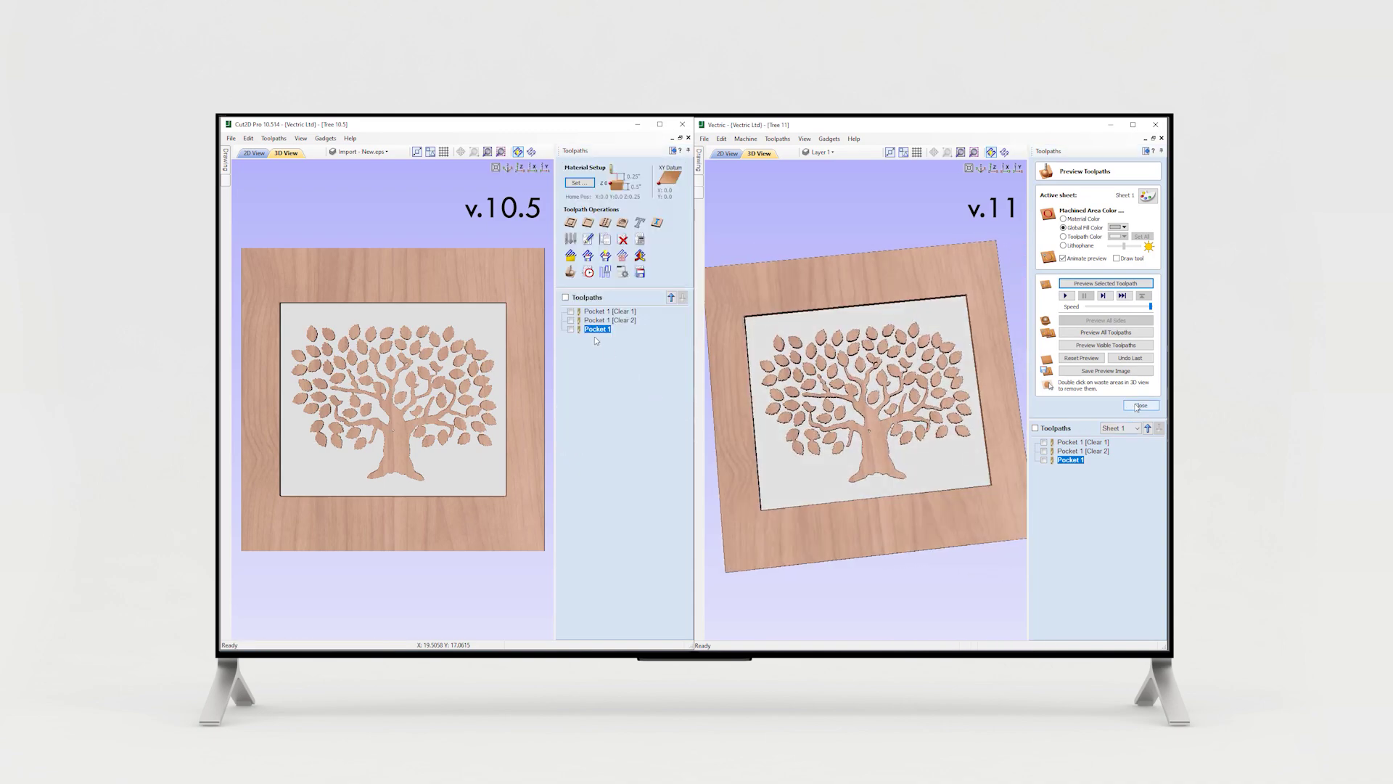
click(1141, 405)
click(566, 297)
click(588, 272)
click(1062, 272)
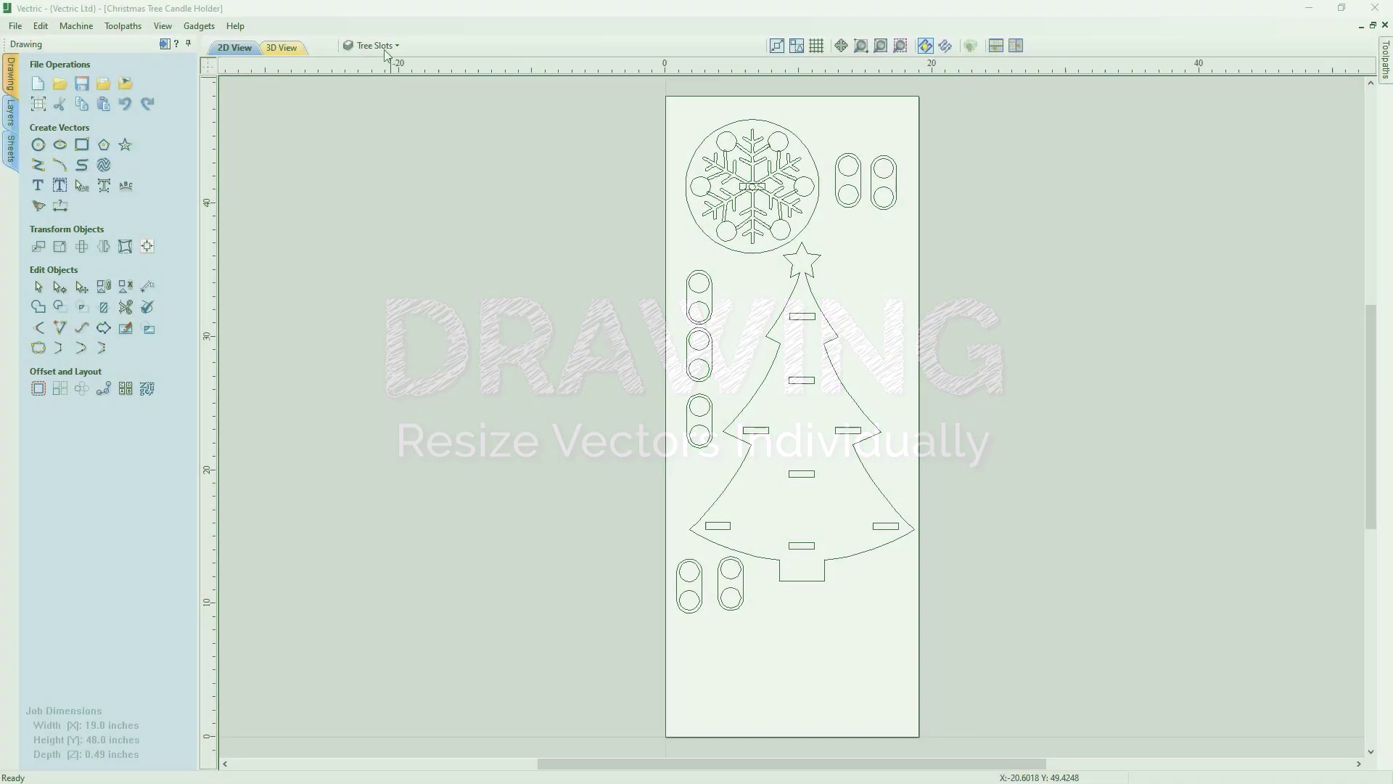
- Scale each circle on the Tea Light Vectors layer individually to 75% using Set Size
click(374, 45)
click(397, 113)
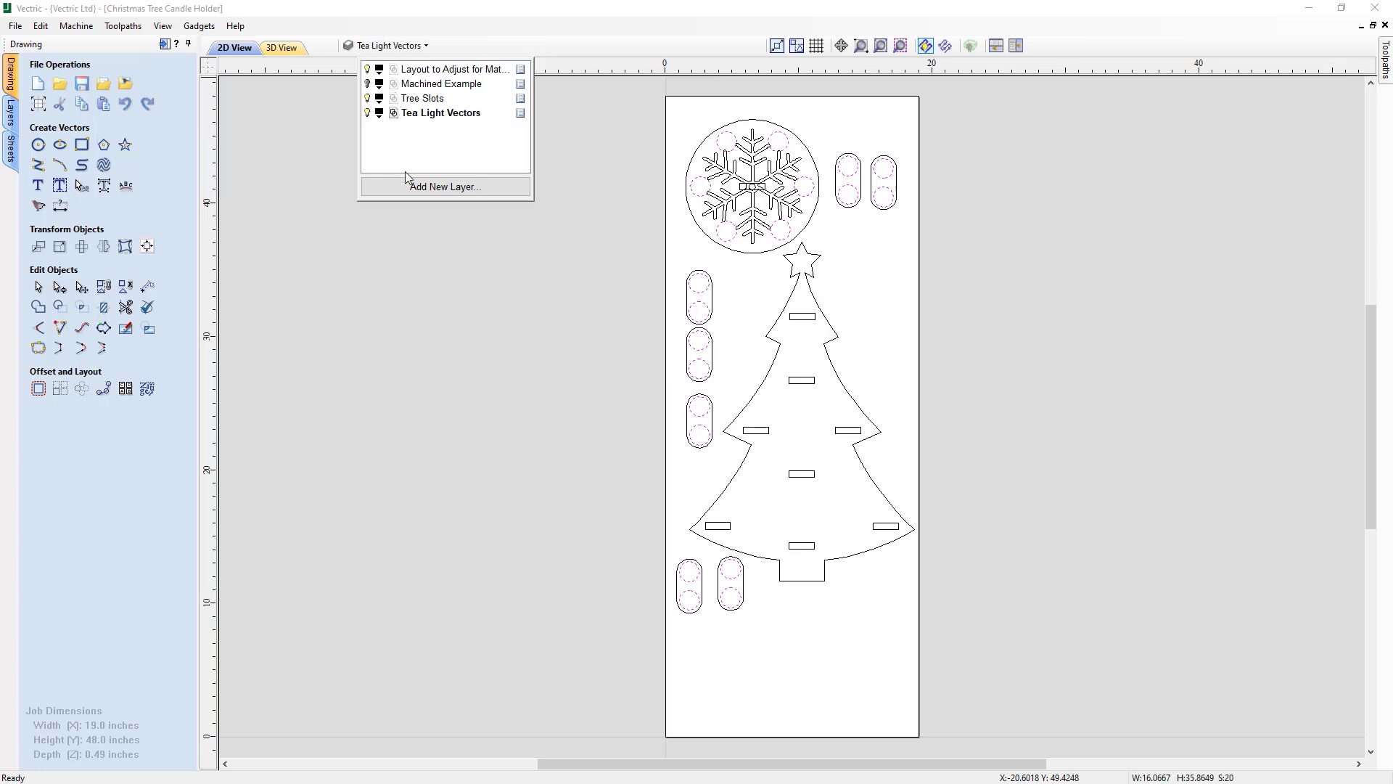
click(60, 248)
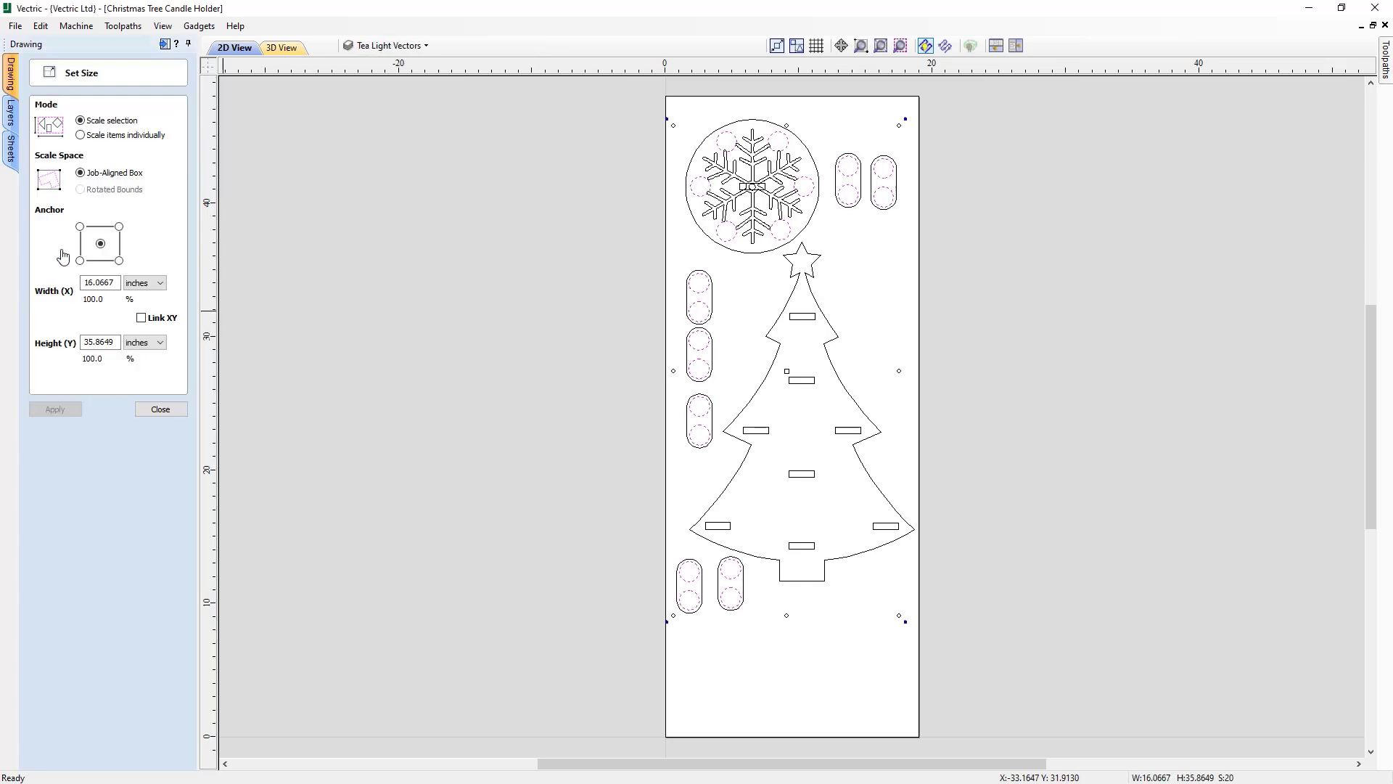
click(164, 138)
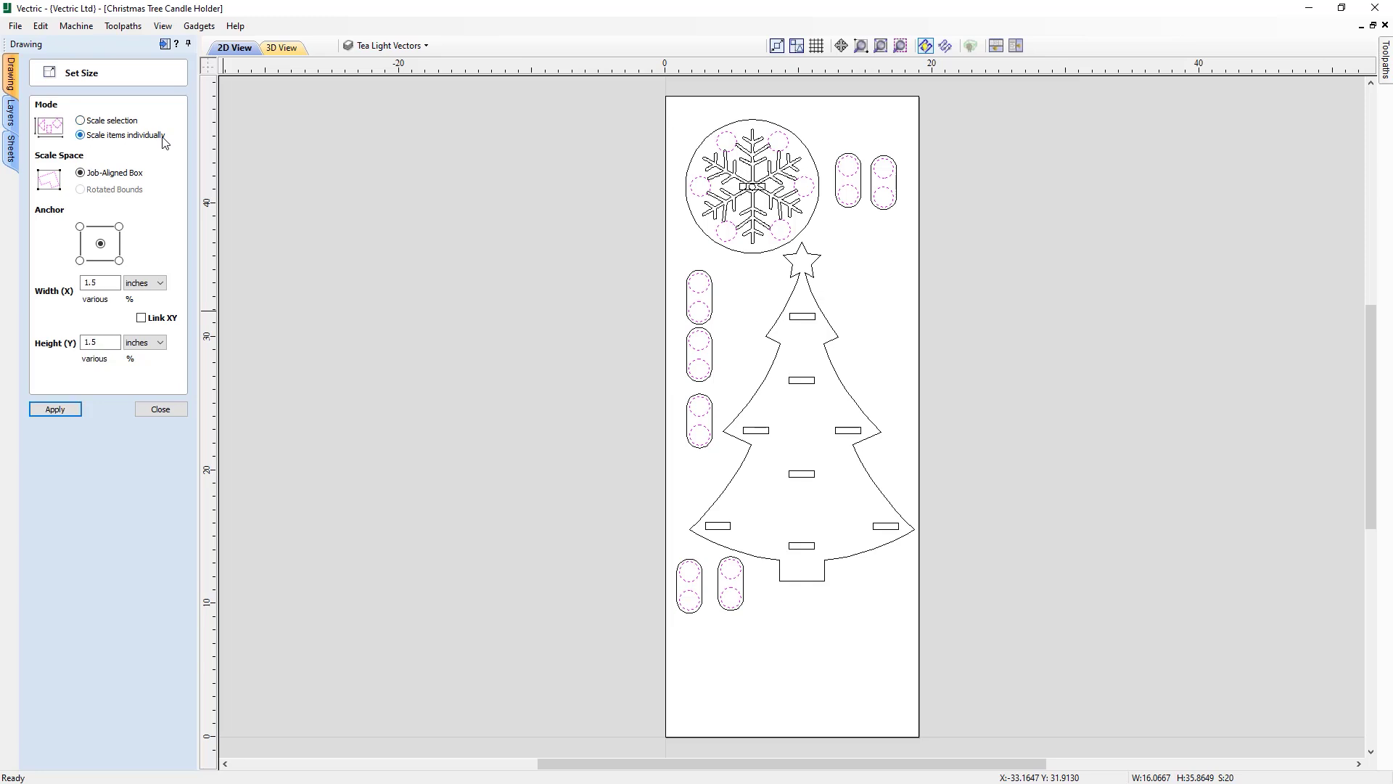
click(155, 287)
click(153, 307)
drag(106, 283, 69, 283)
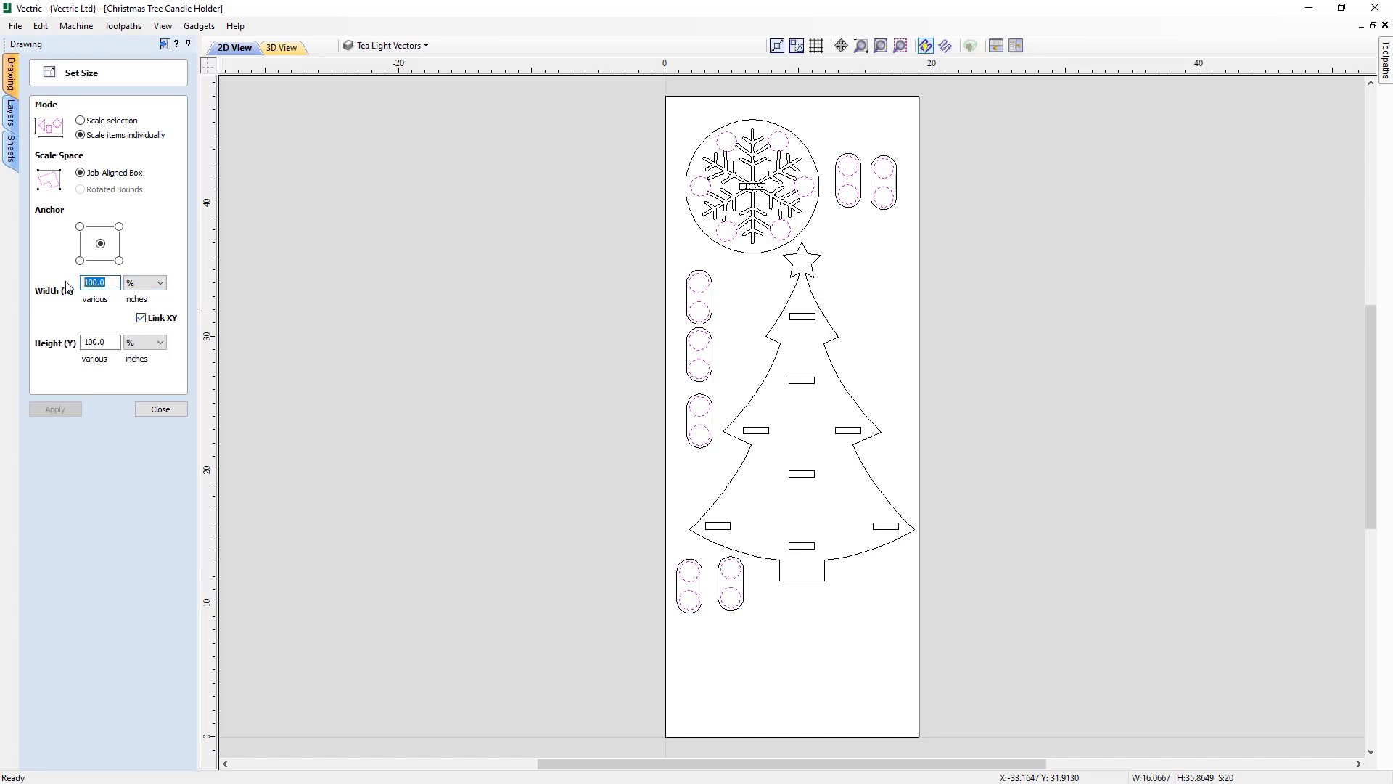
text(75)
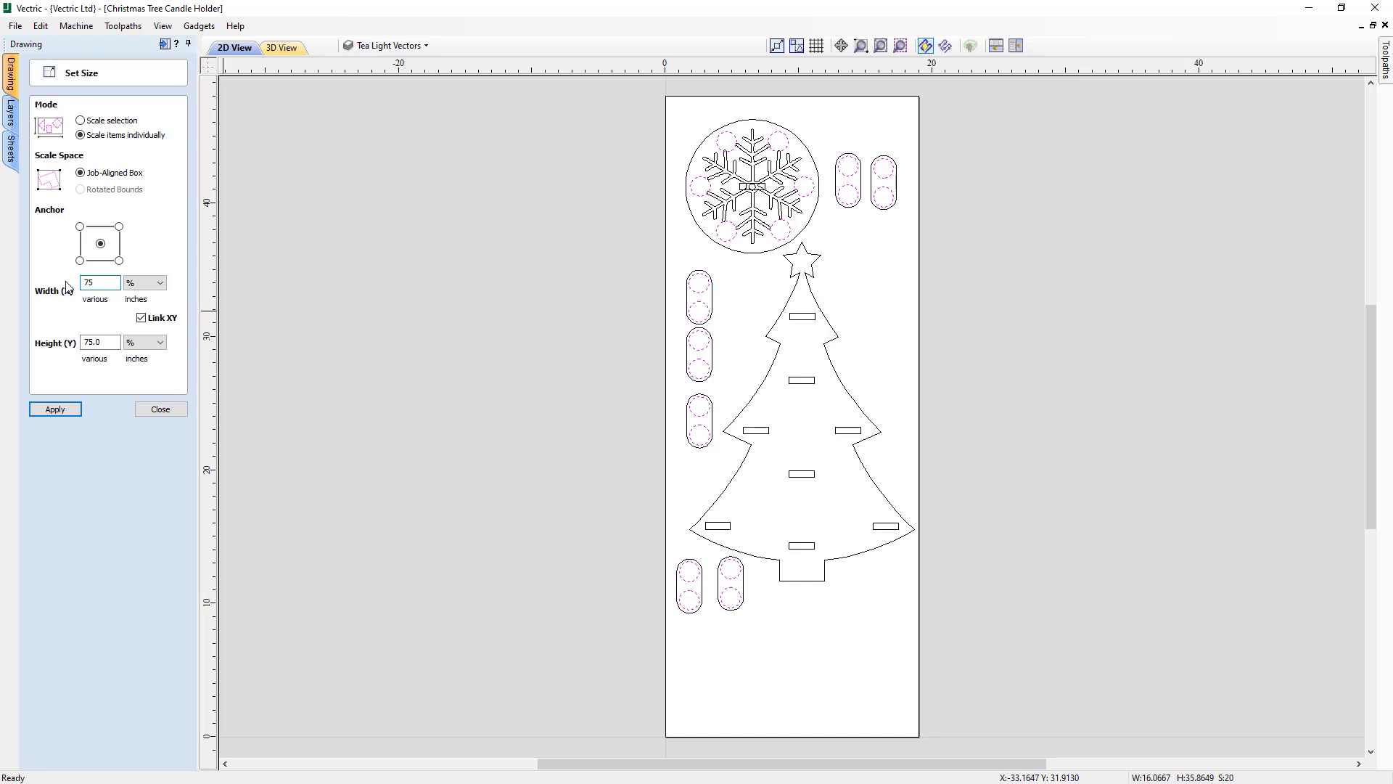
click(69, 410)
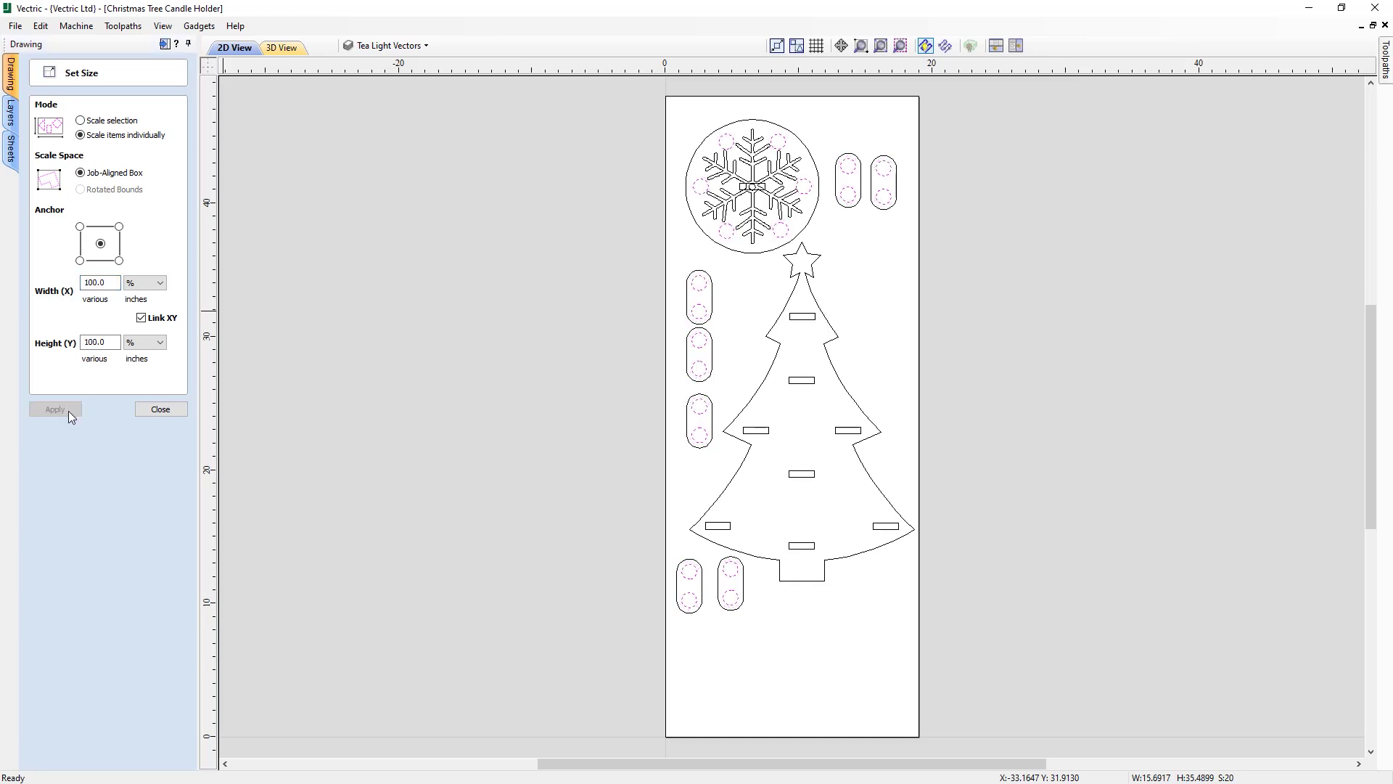
click(160, 409)
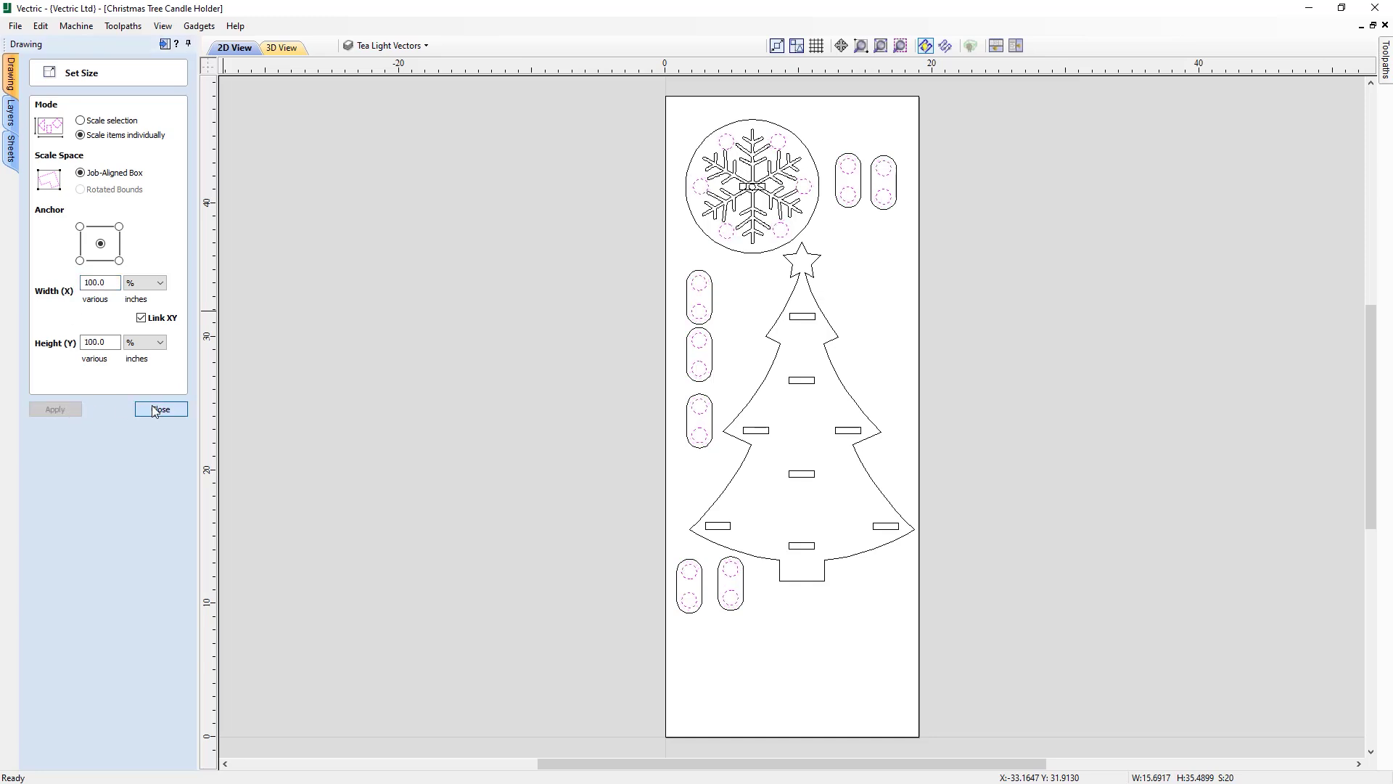
click(368, 413)
- Select the Tree Slots vectors and resize each individually to 0.25 inch height
click(388, 45)
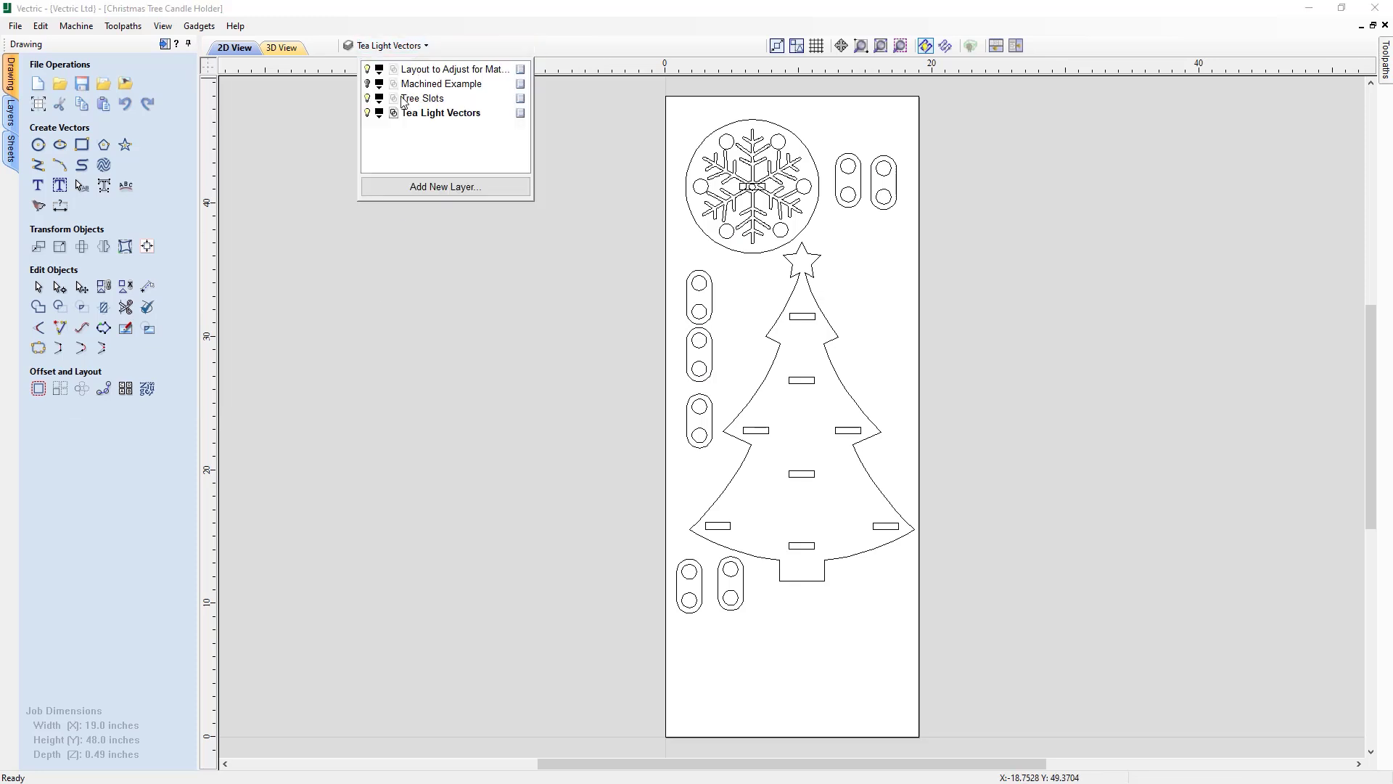
click(395, 99)
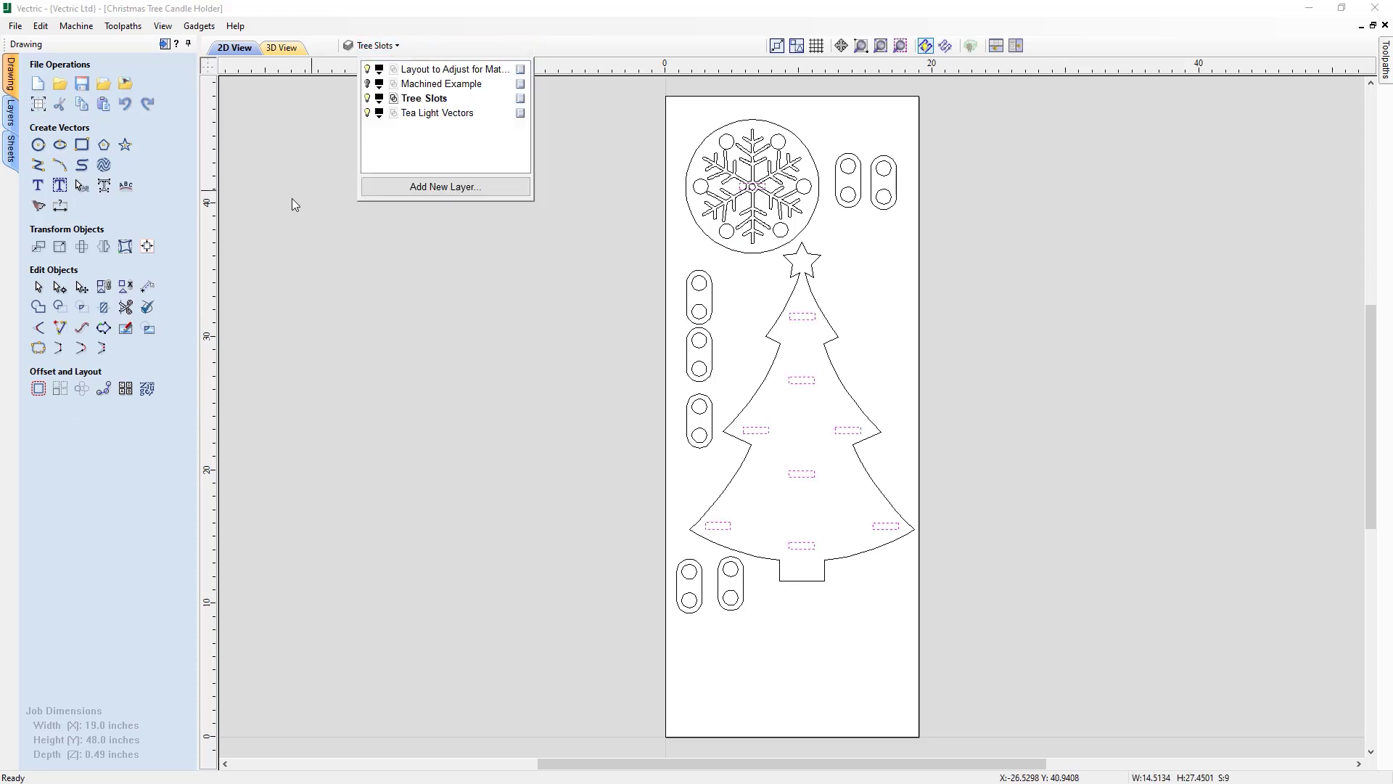
click(59, 246)
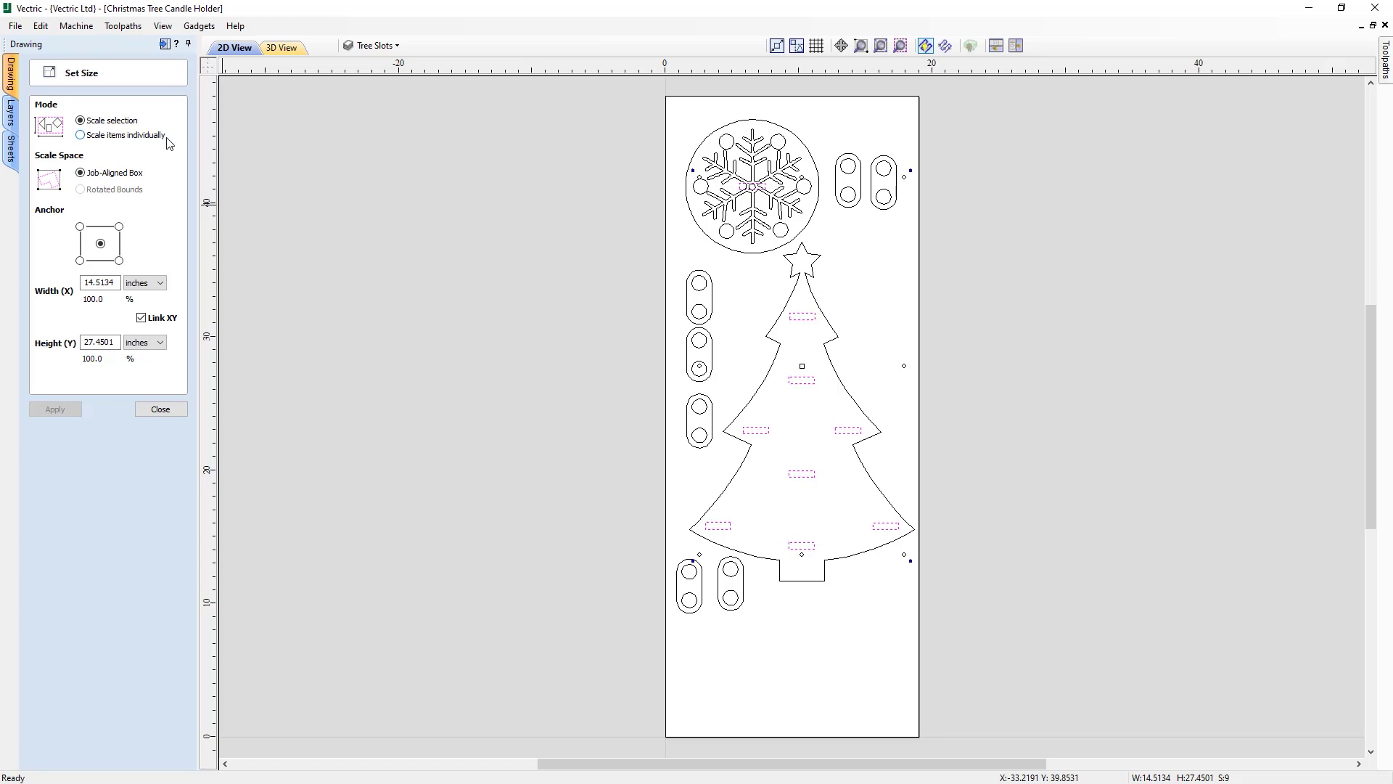
click(147, 136)
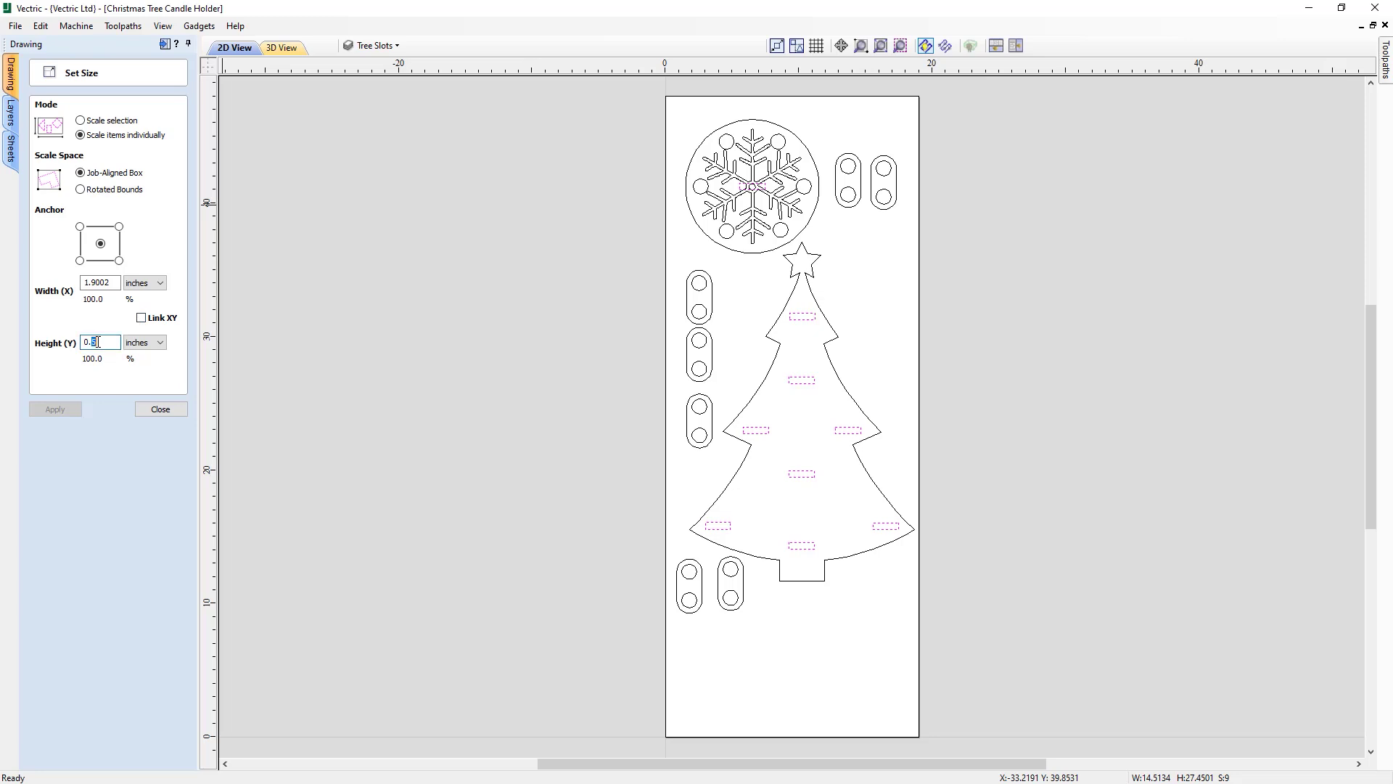
text(2)
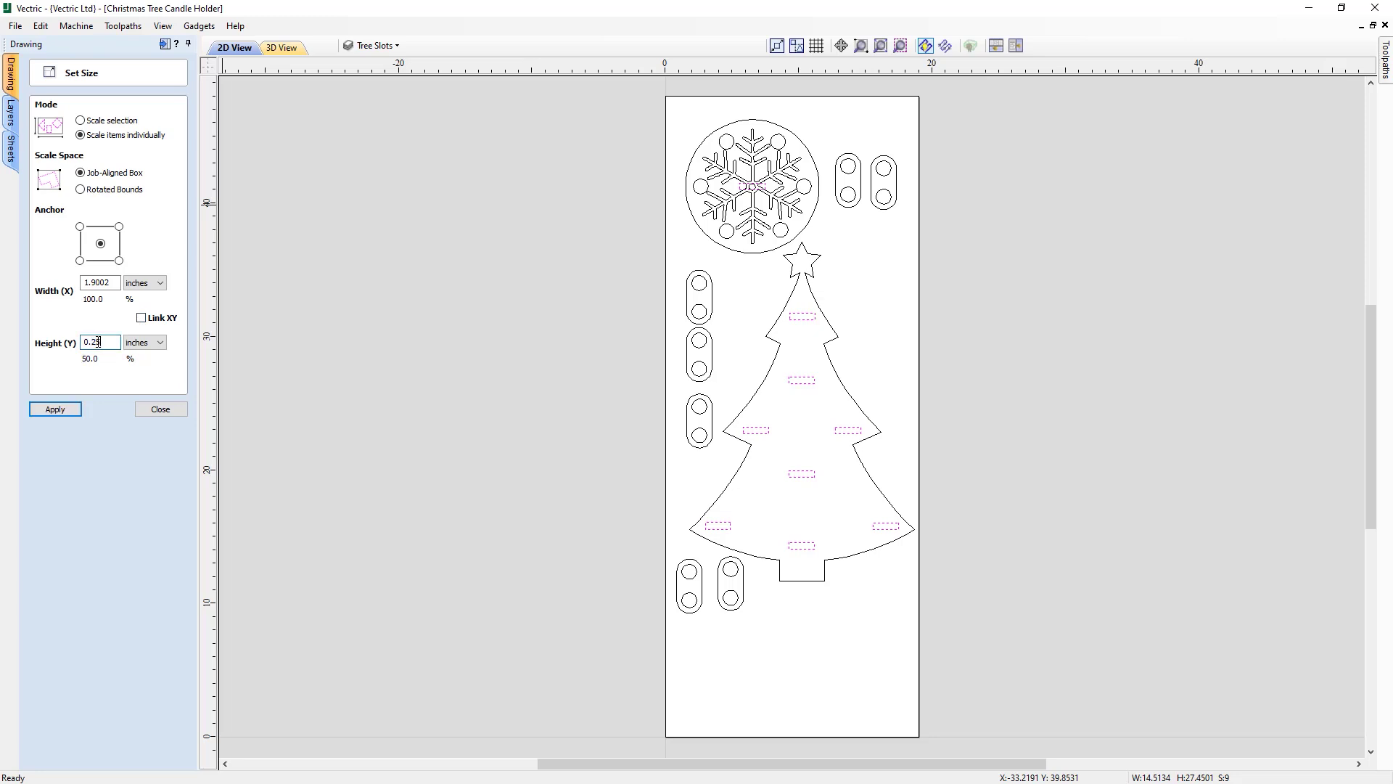
click(62, 410)
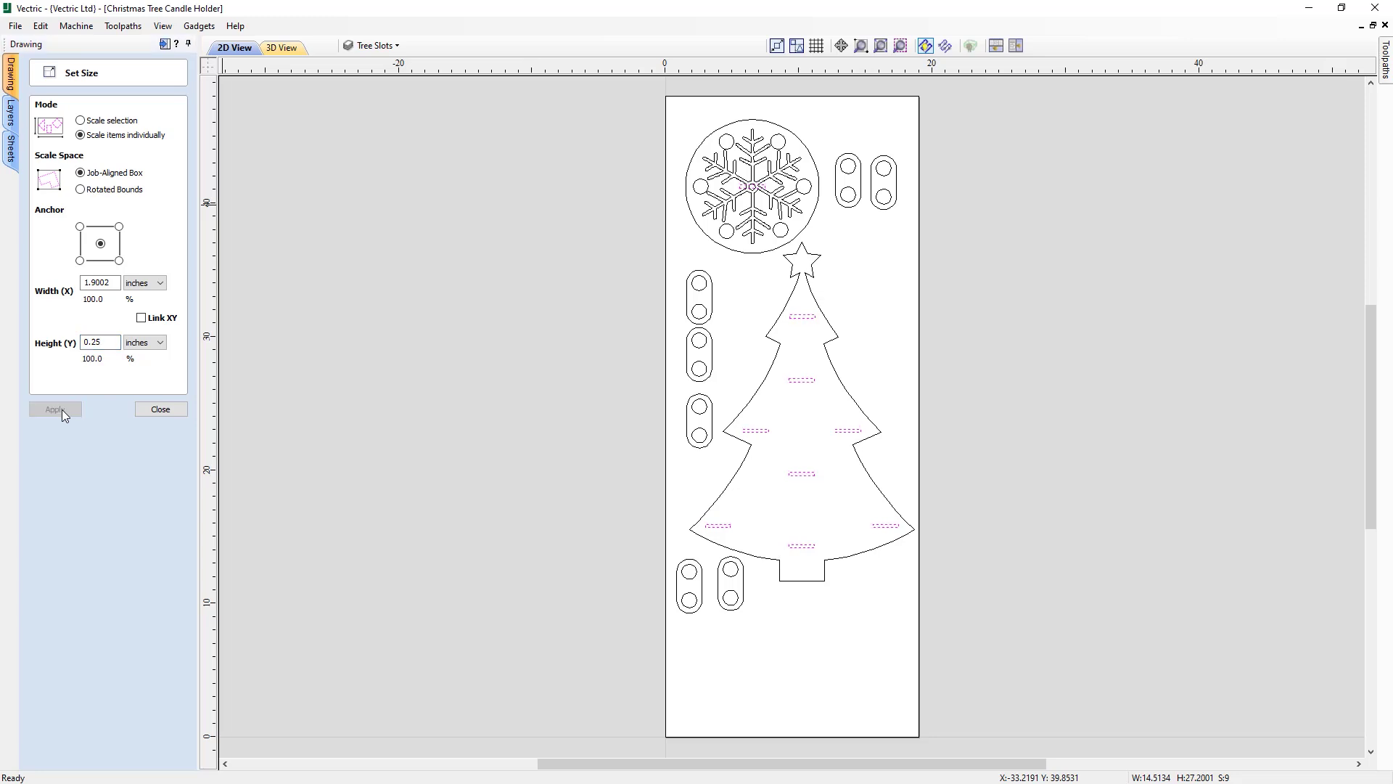
- Change the slot height to 0.125 inch, then settle on 0.375 inch
click(96, 344)
text(1)
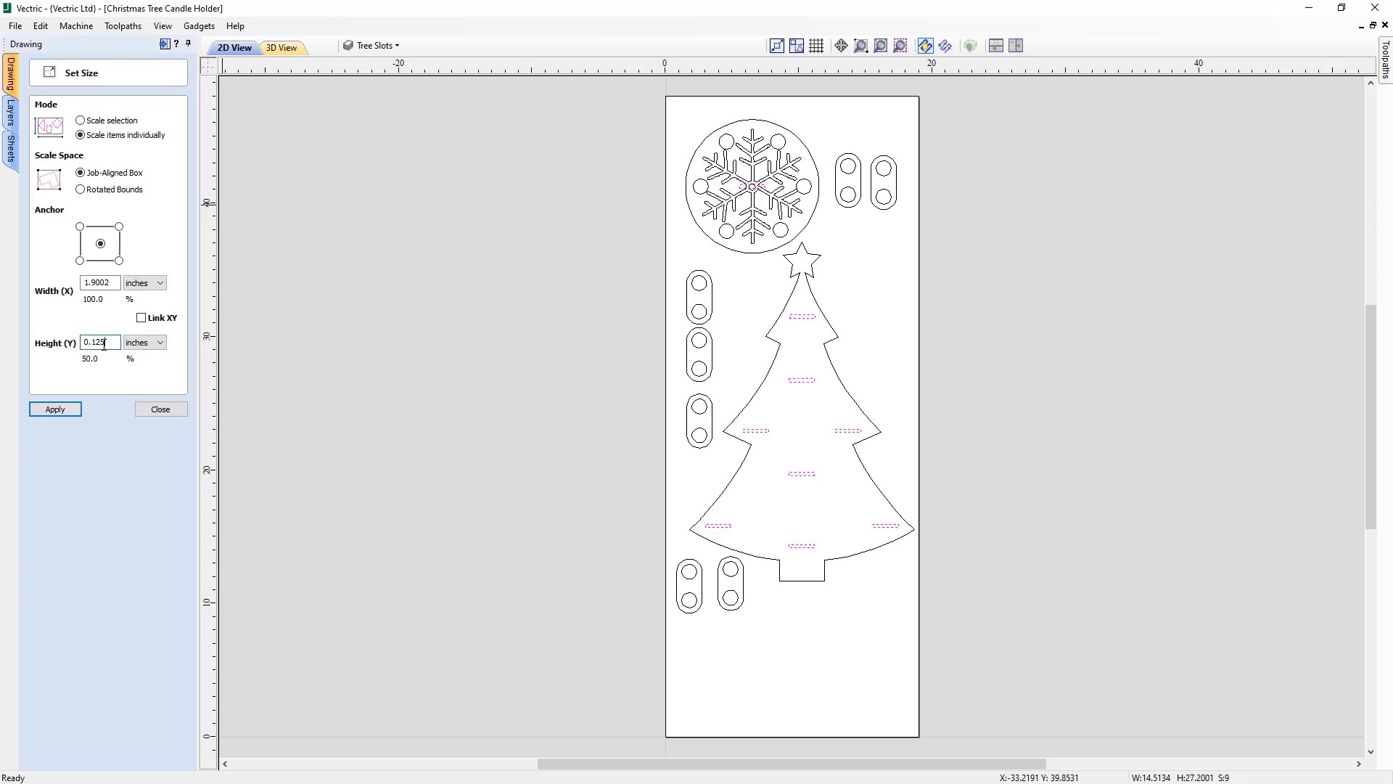
click(64, 409)
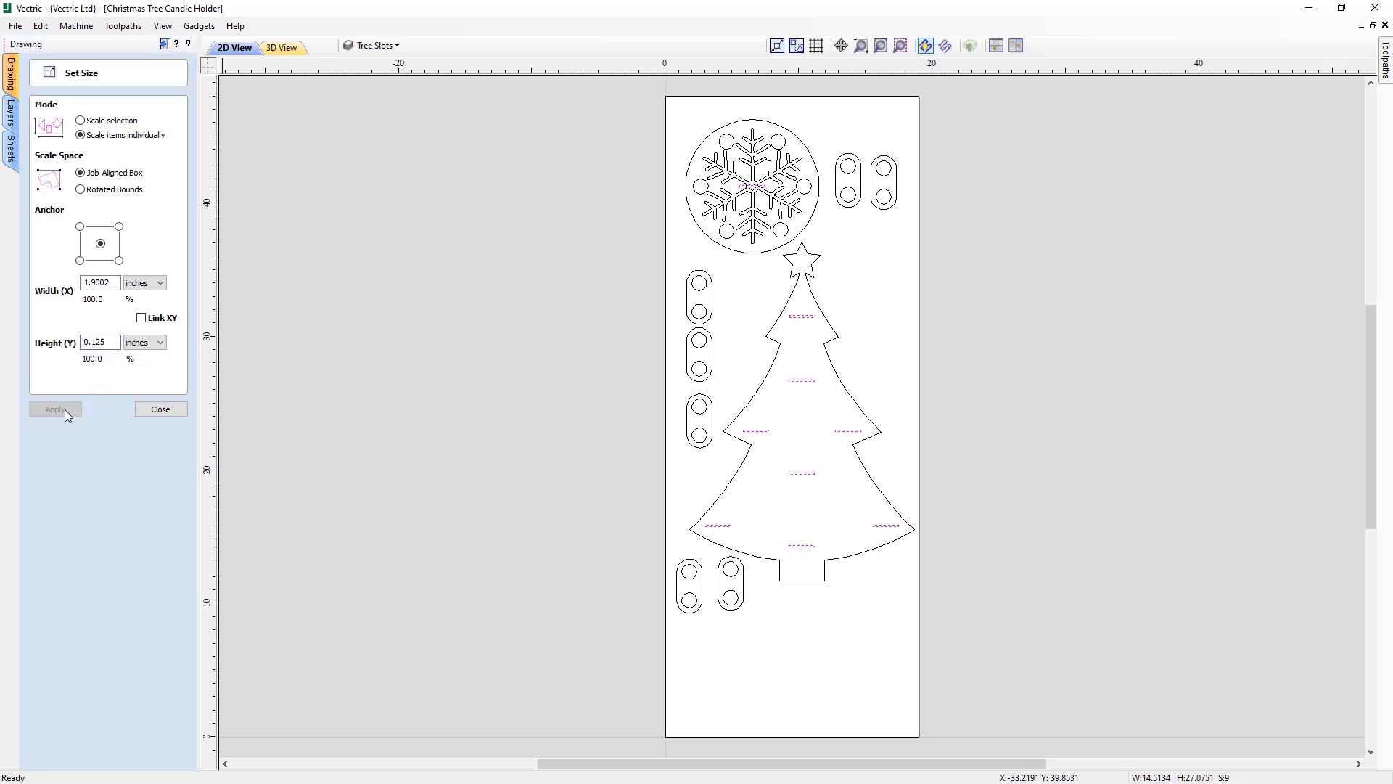
click(93, 342)
drag(94, 342, 108, 342)
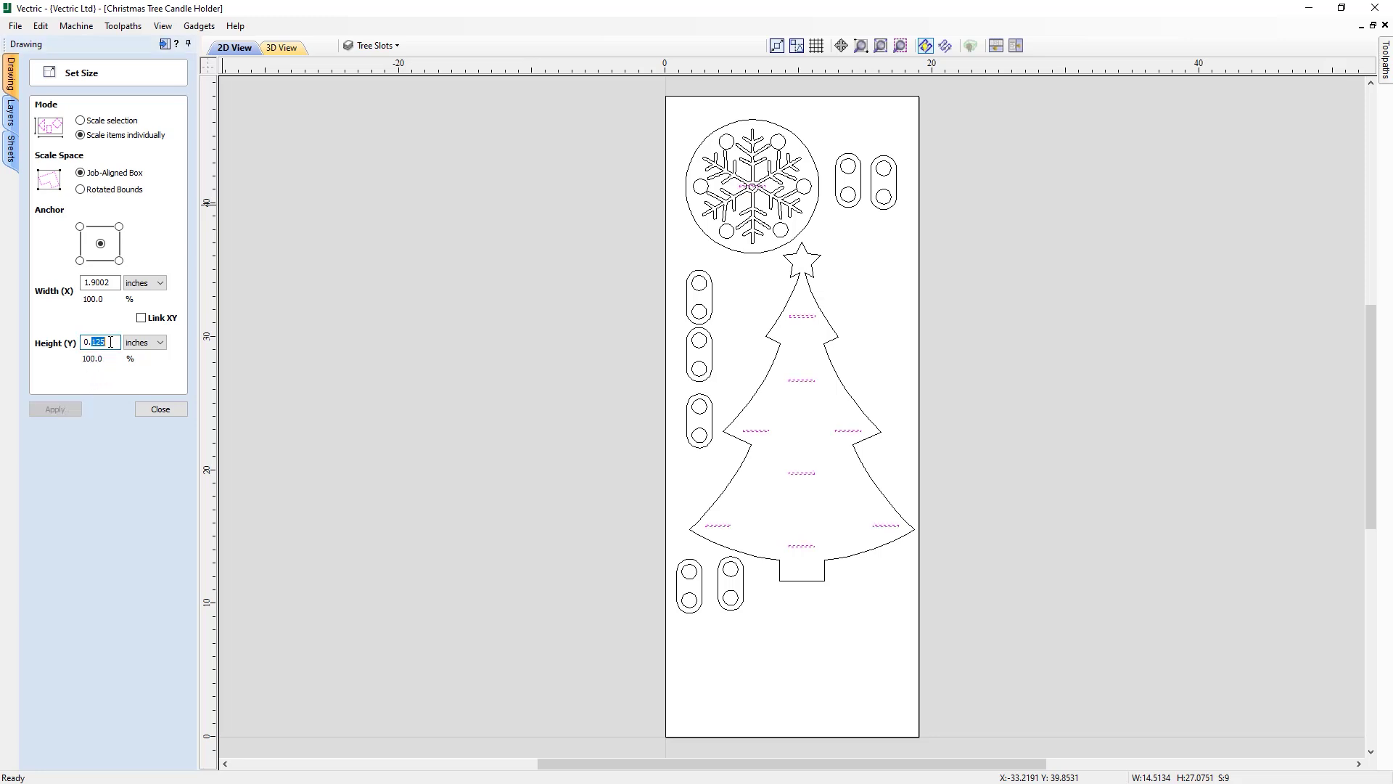
text(3)
click(73, 406)
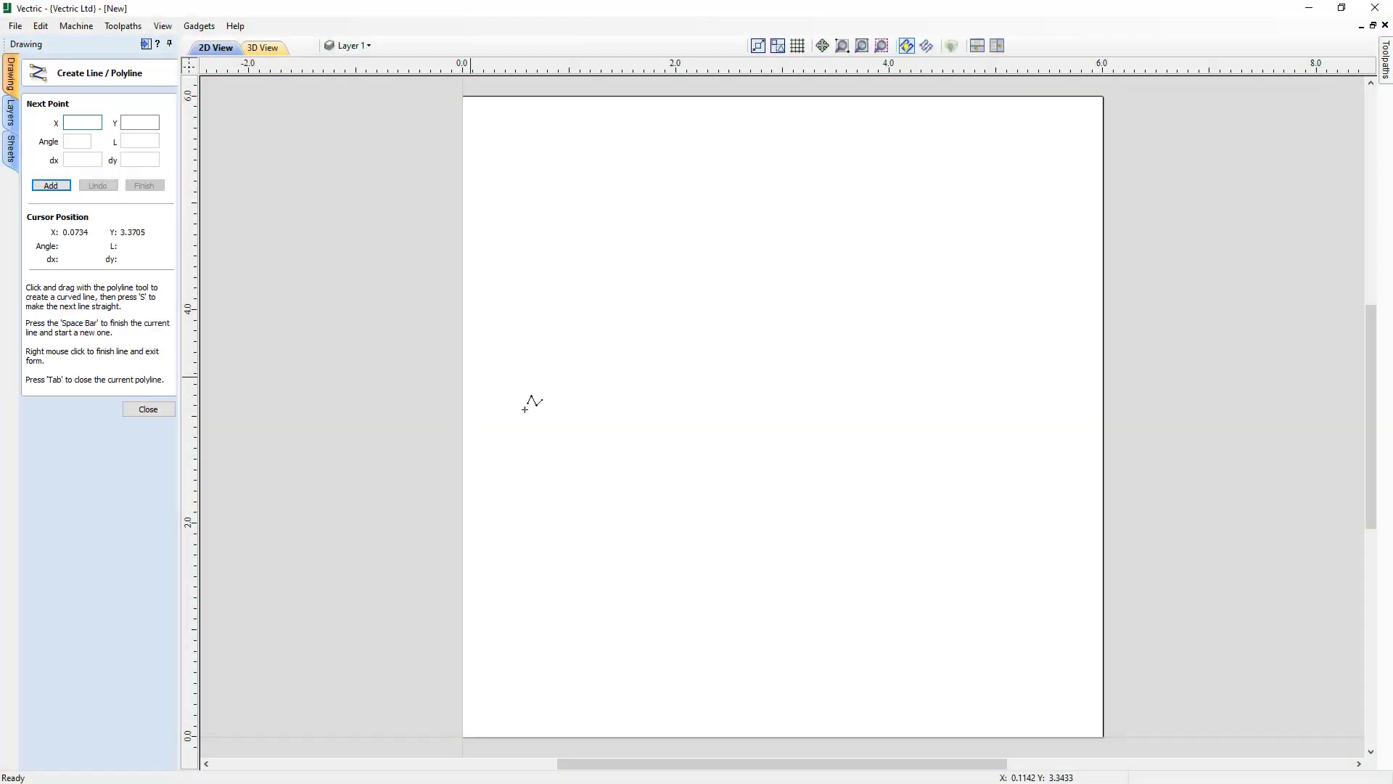
- Start the heart polyline up its left side, undoing the stray last segment
click(732, 565)
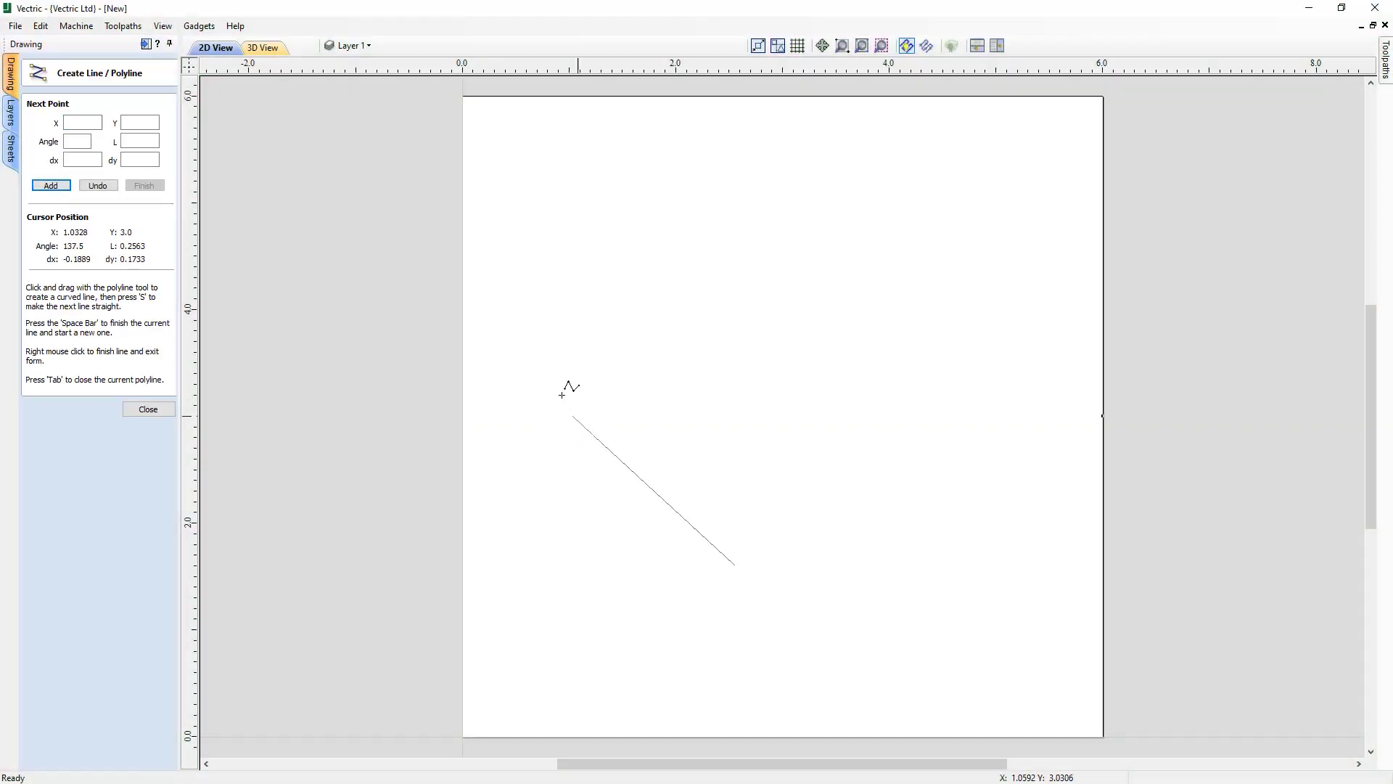
click(593, 435)
click(553, 319)
click(568, 229)
click(670, 191)
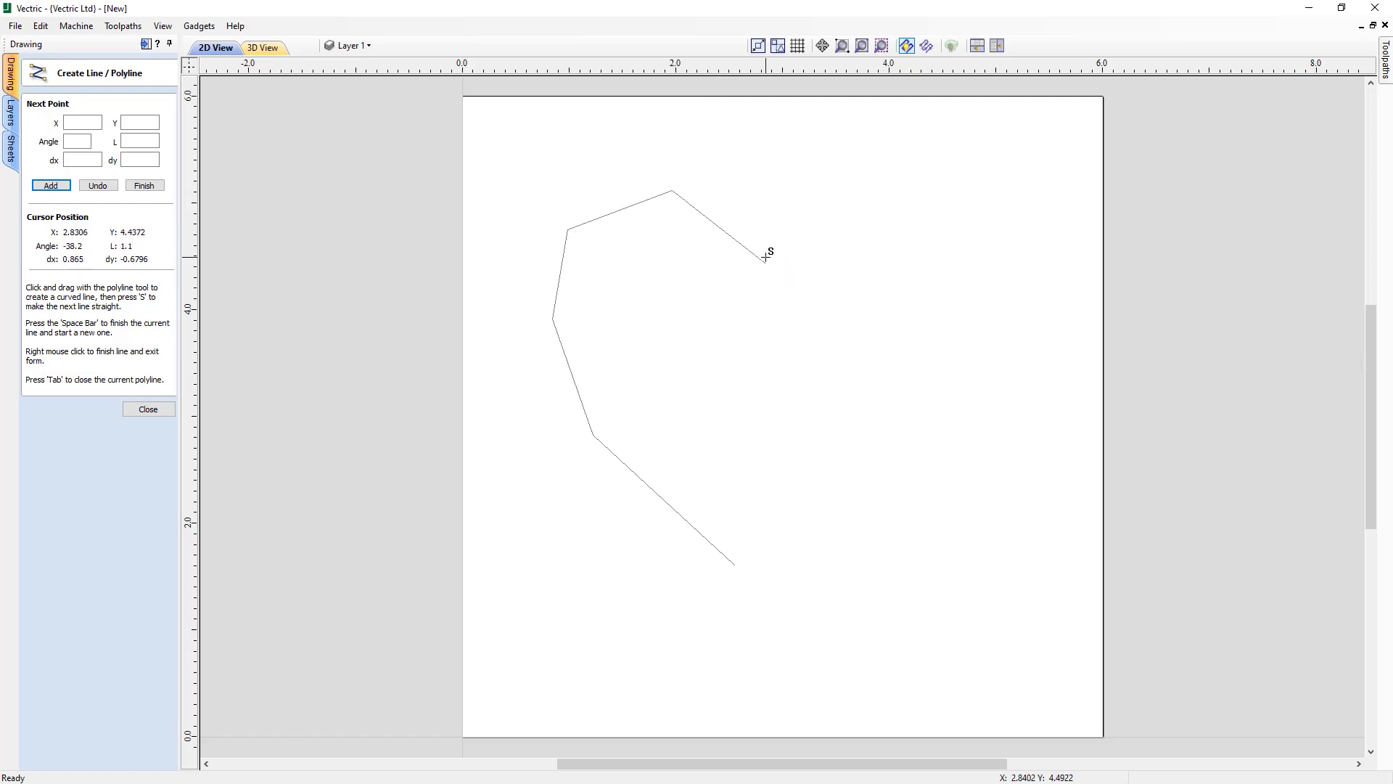
key(ctrl+z)
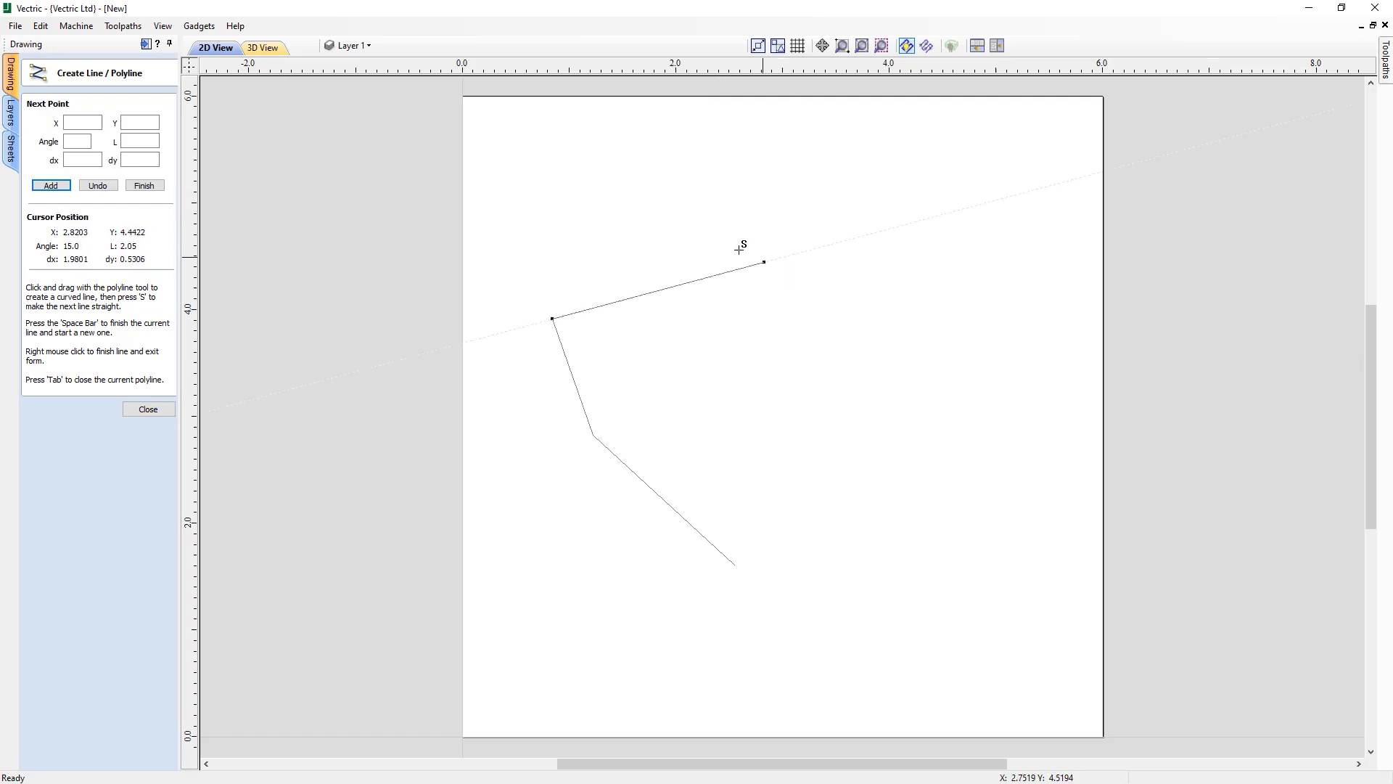
- Re-place the left-lobe vertices and continue around the right lobe, removing the last segment
click(577, 230)
click(666, 187)
click(783, 269)
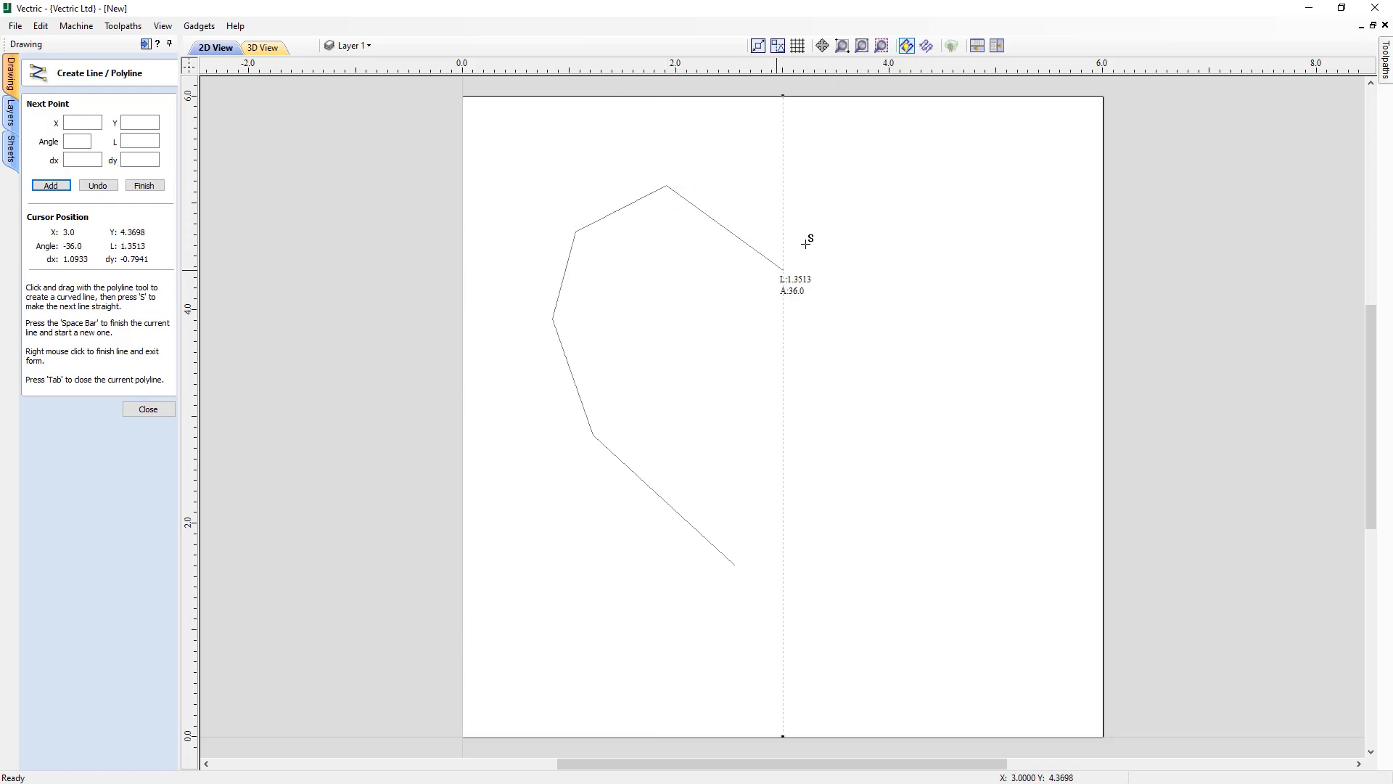
click(847, 207)
click(949, 207)
click(1004, 301)
click(949, 416)
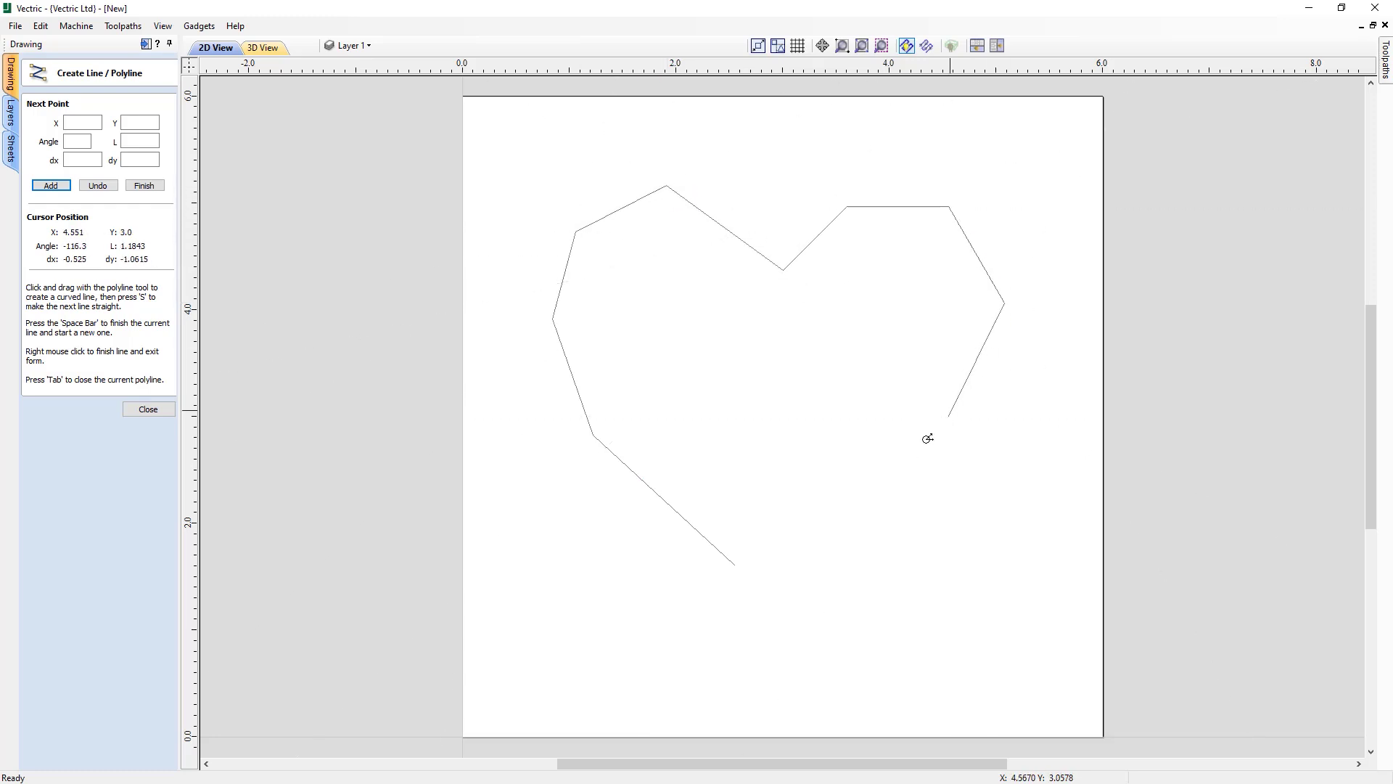
key(BackSpace)
key(BackSpace)
key(BackSpace)
key(BackSpace)
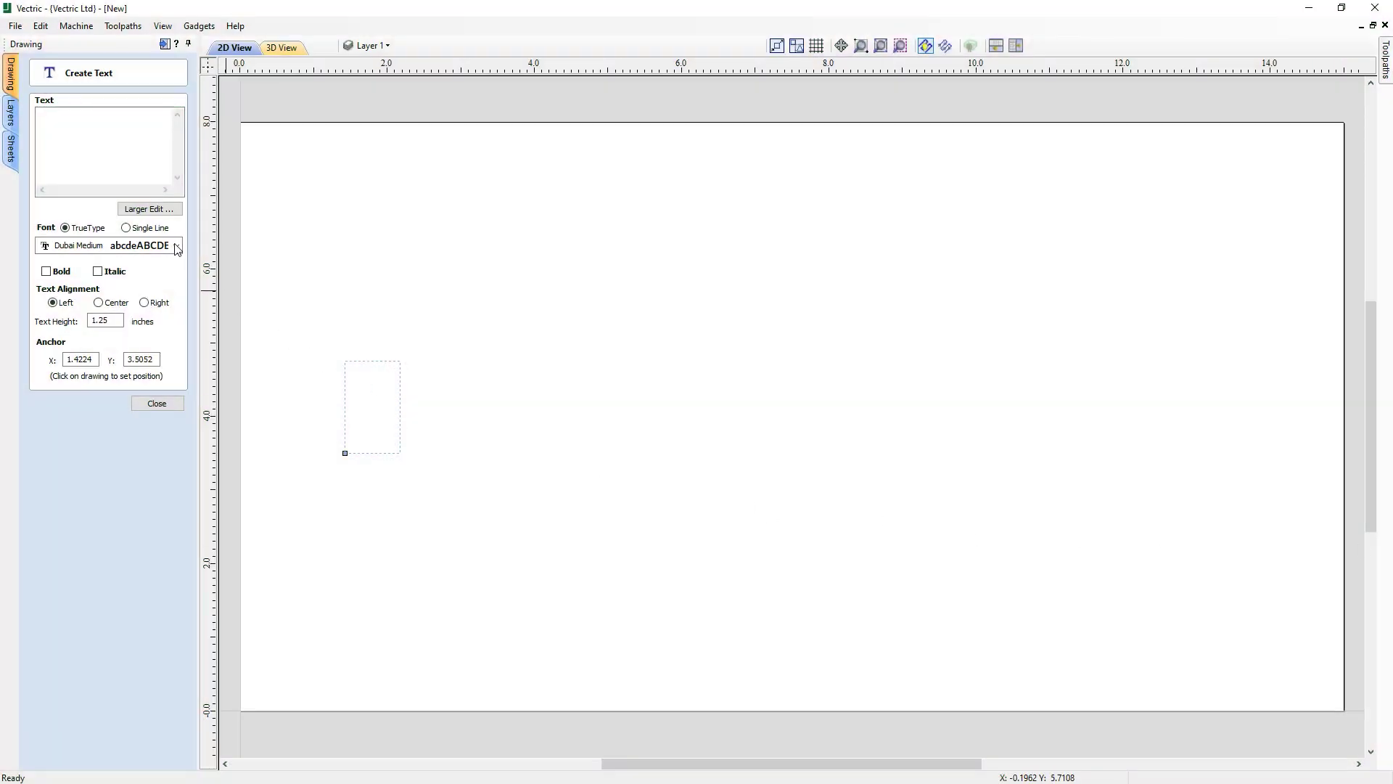
- Enter the text 'Spellin Vectric' and spell-correct it to 'Spelling'
click(125, 139)
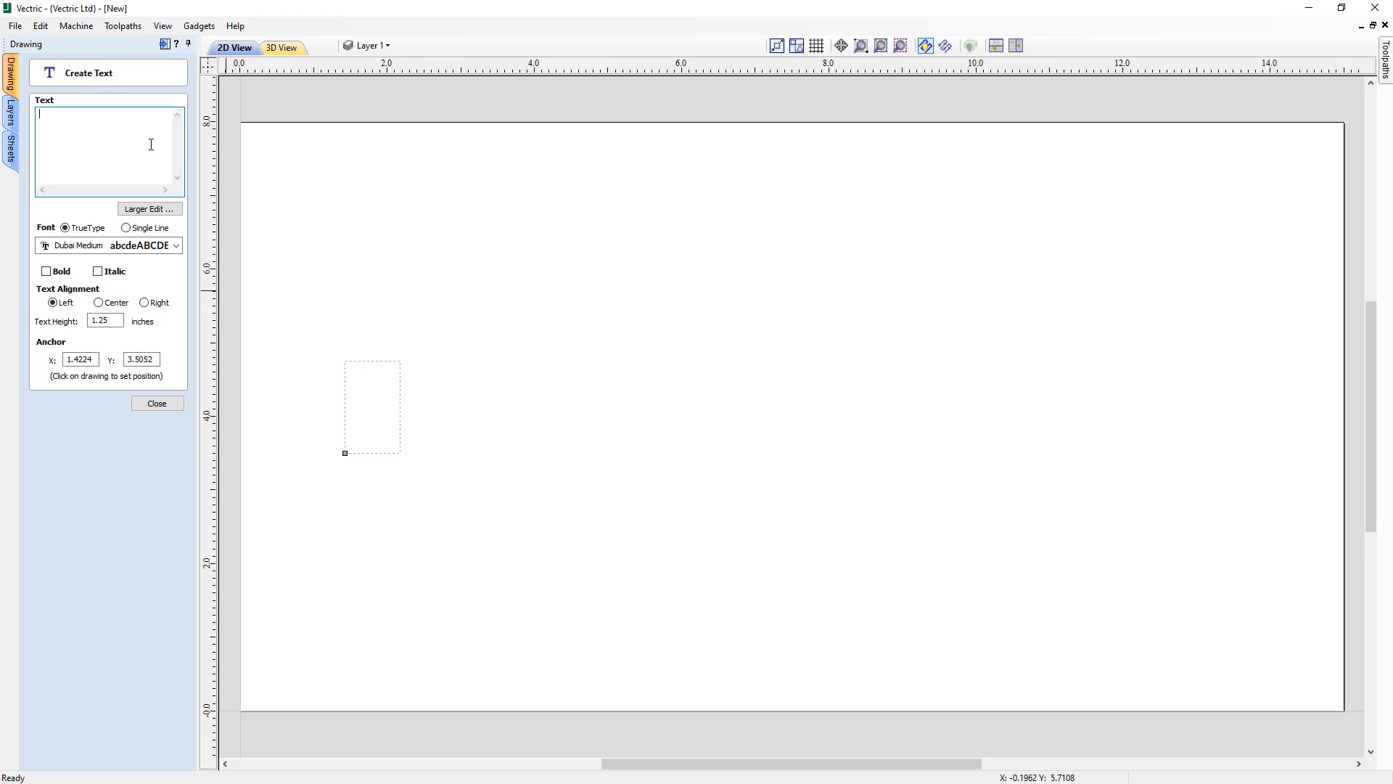
text(Spell)
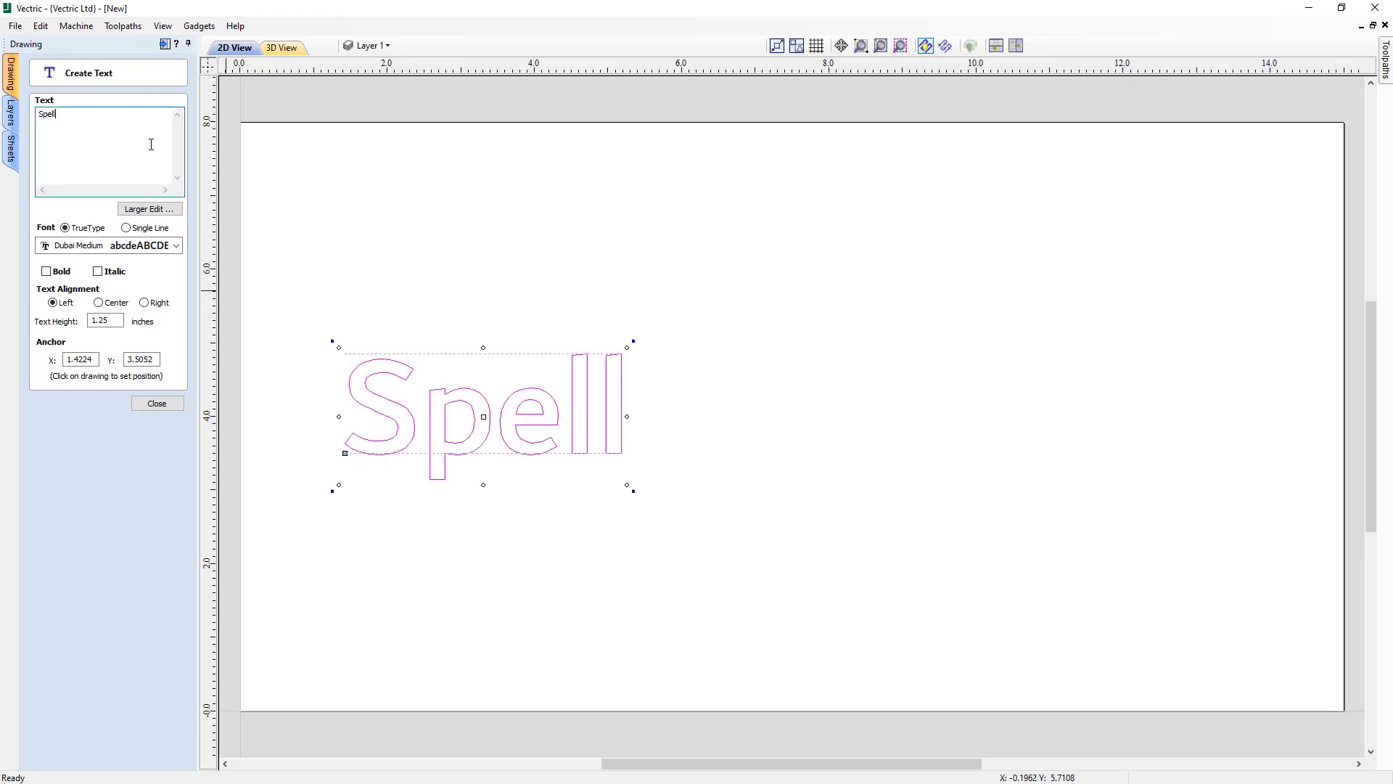
text(in Vectric)
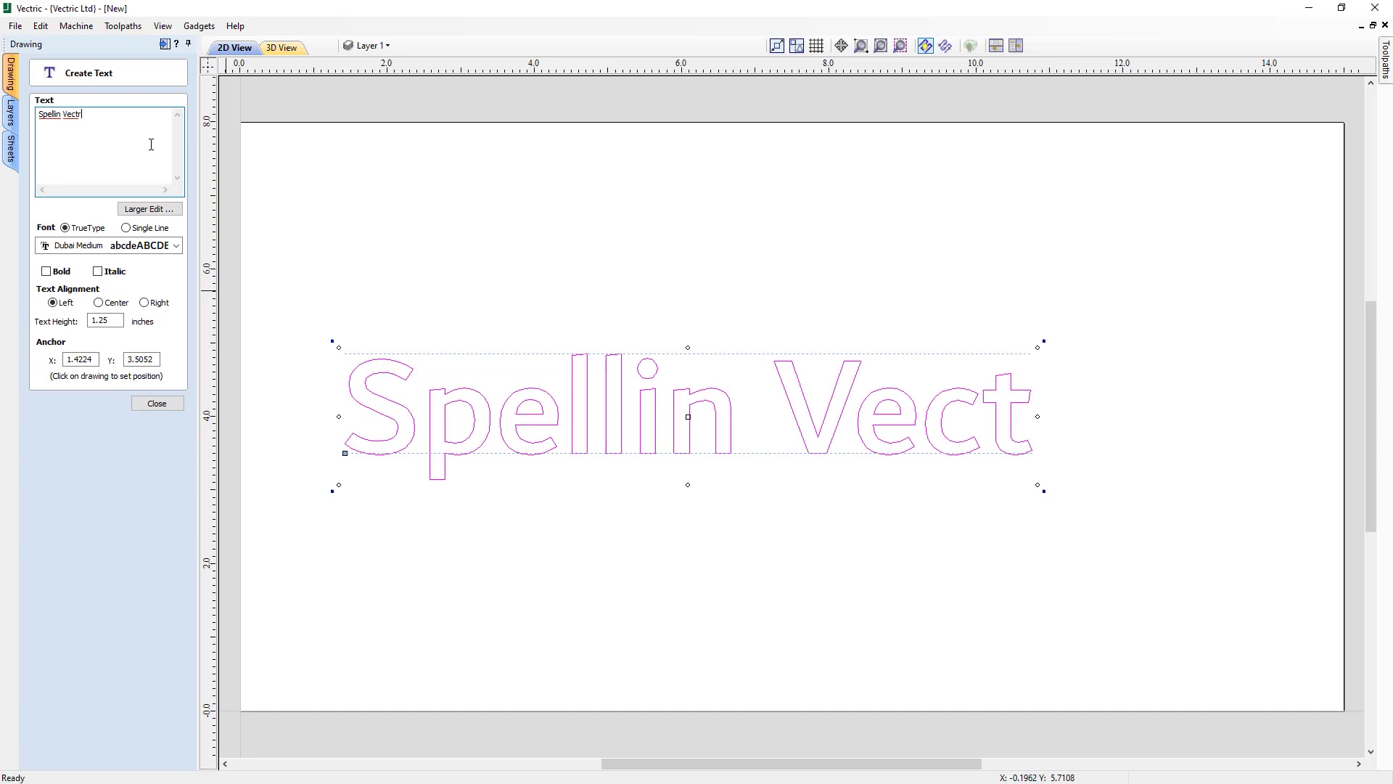
right_click(51, 123)
mouse_move(120, 237)
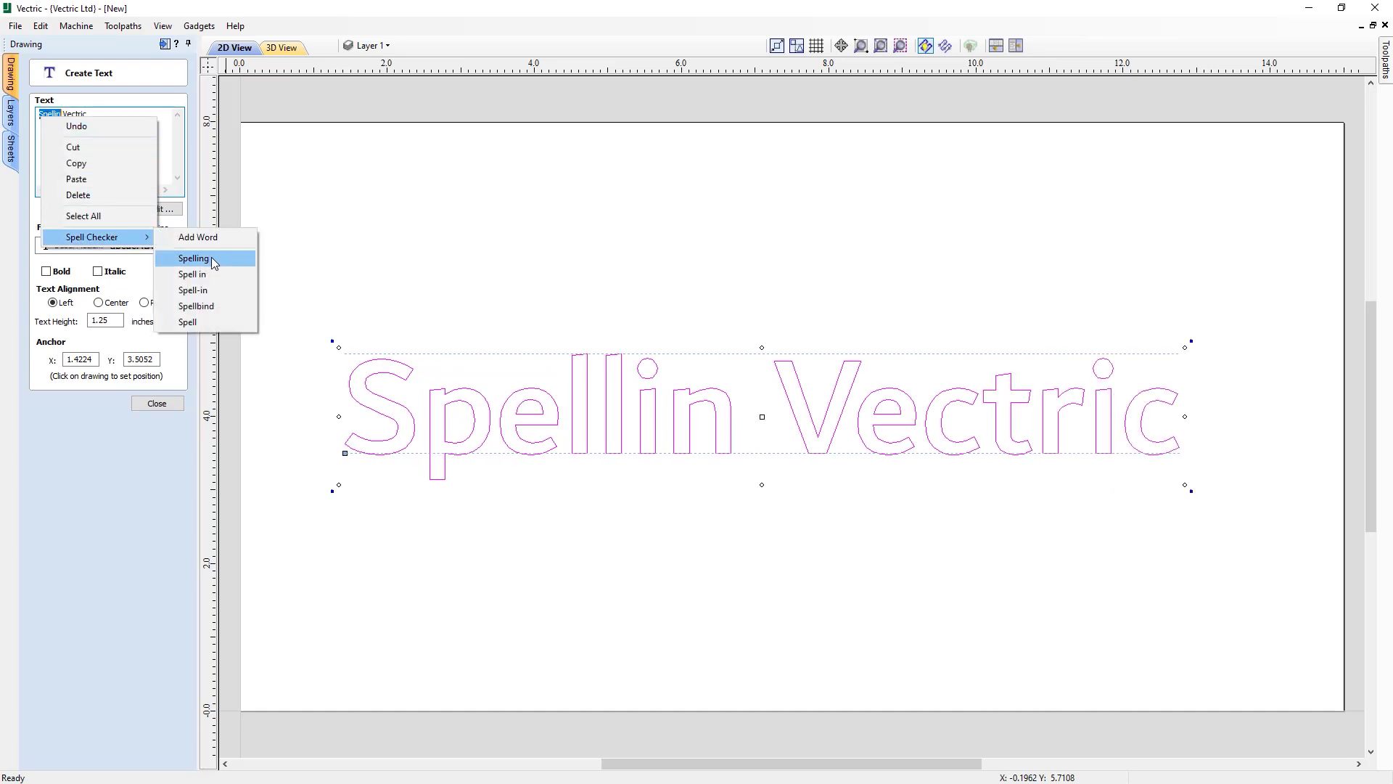
click(211, 259)
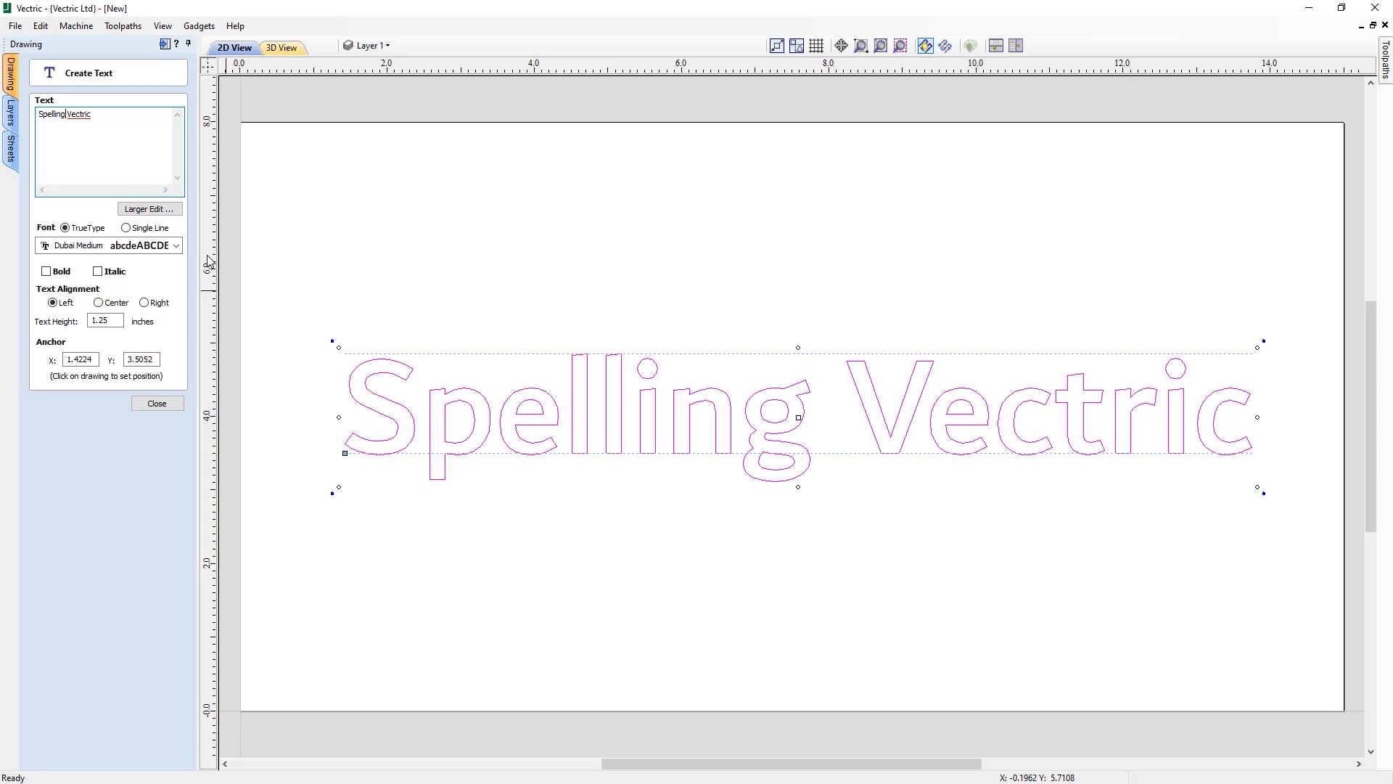
- Add 'Vectric' to the spelling dictionary, then remove it again
right_click(78, 117)
mouse_move(153, 243)
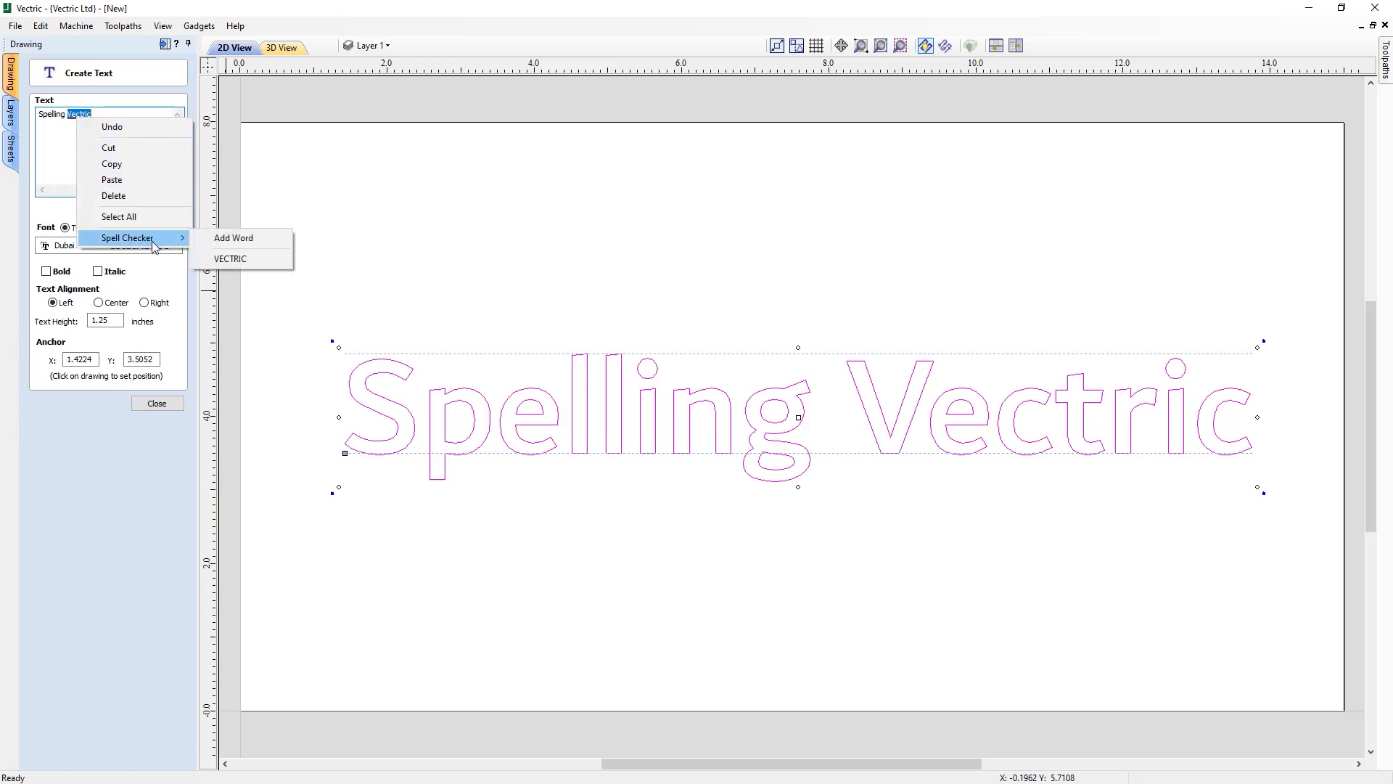
click(255, 241)
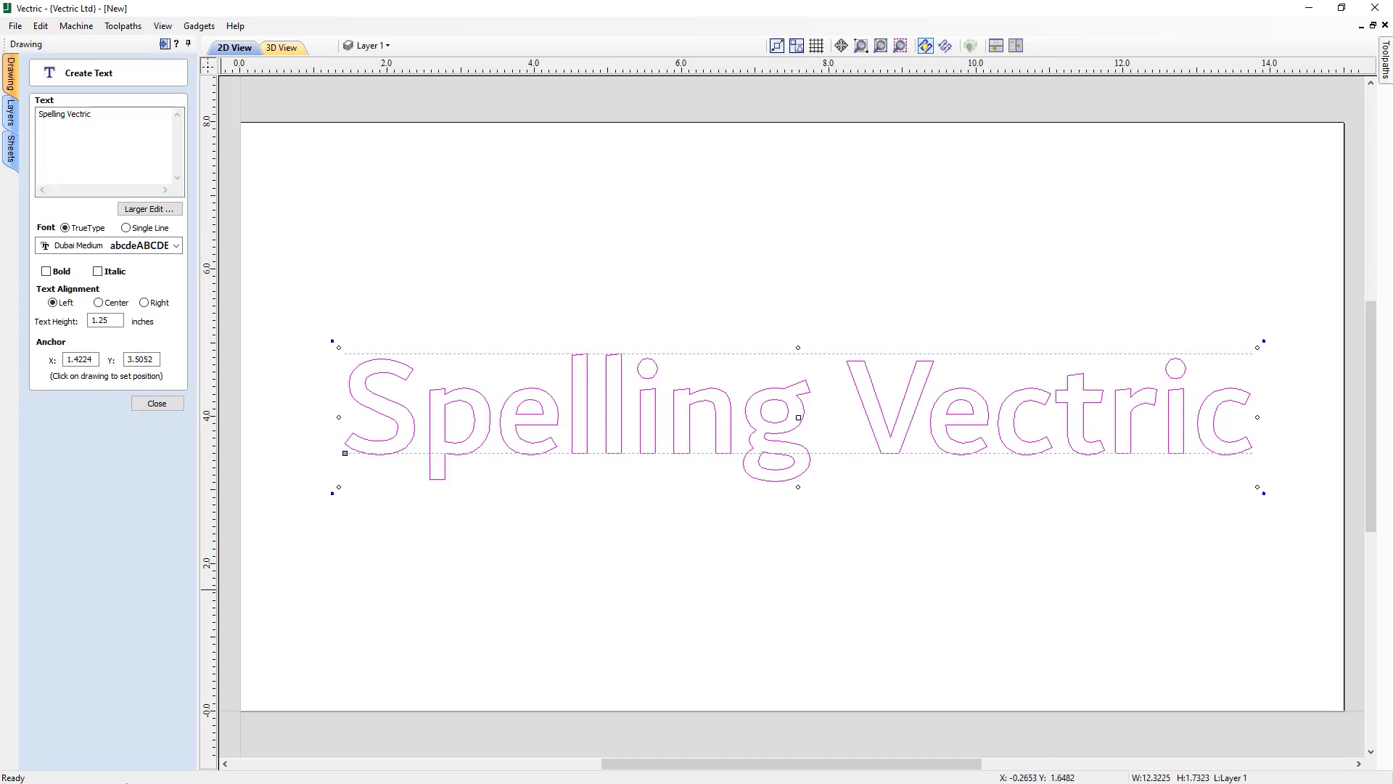
right_click(82, 118)
mouse_move(164, 241)
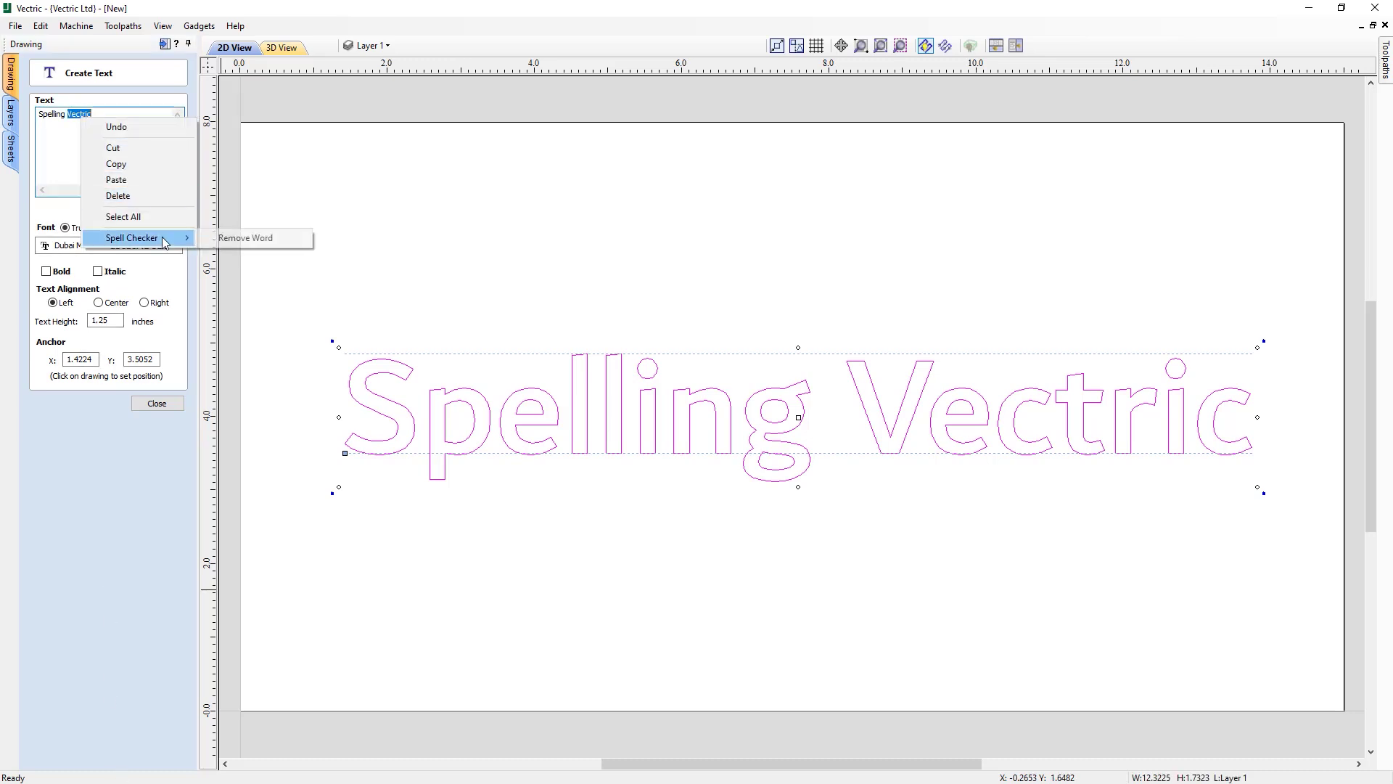
click(284, 240)
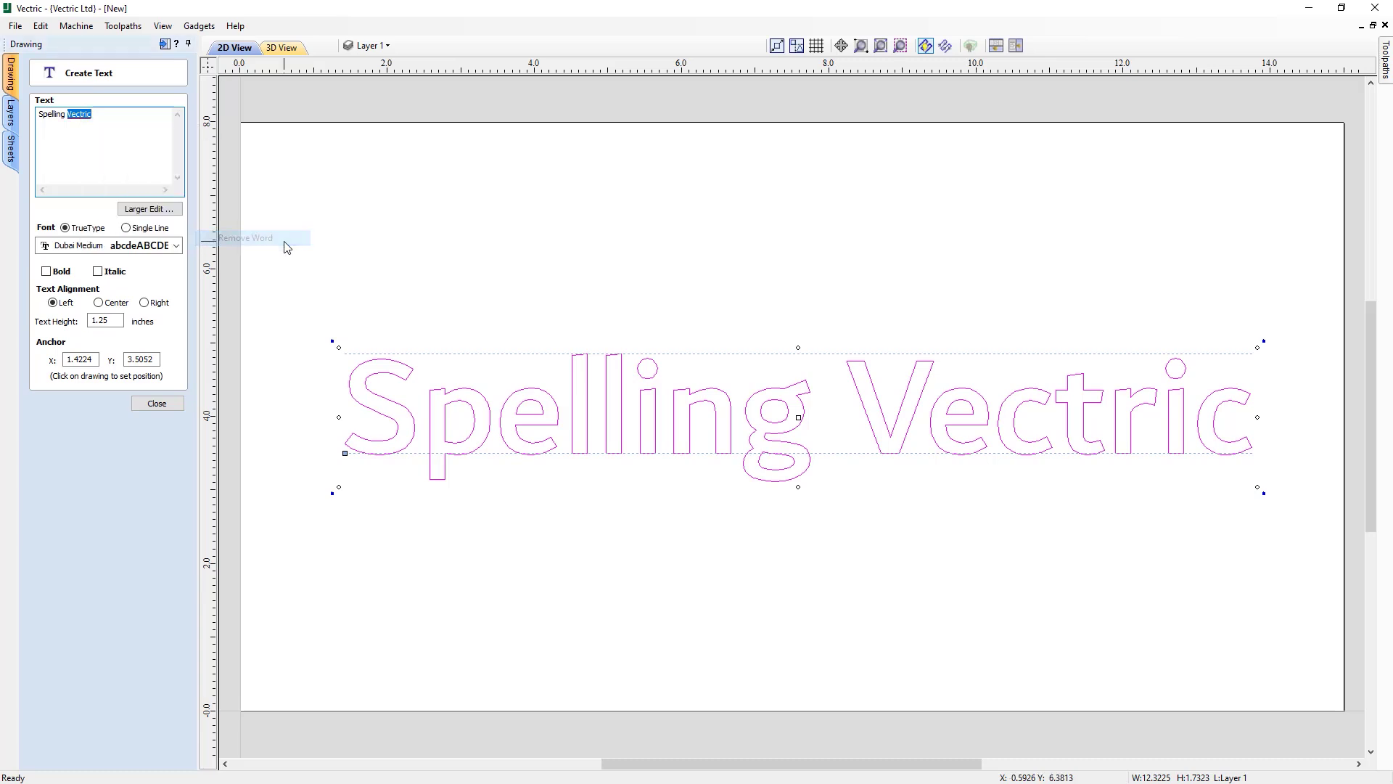
- Close the text creation form and open the job notes
click(156, 404)
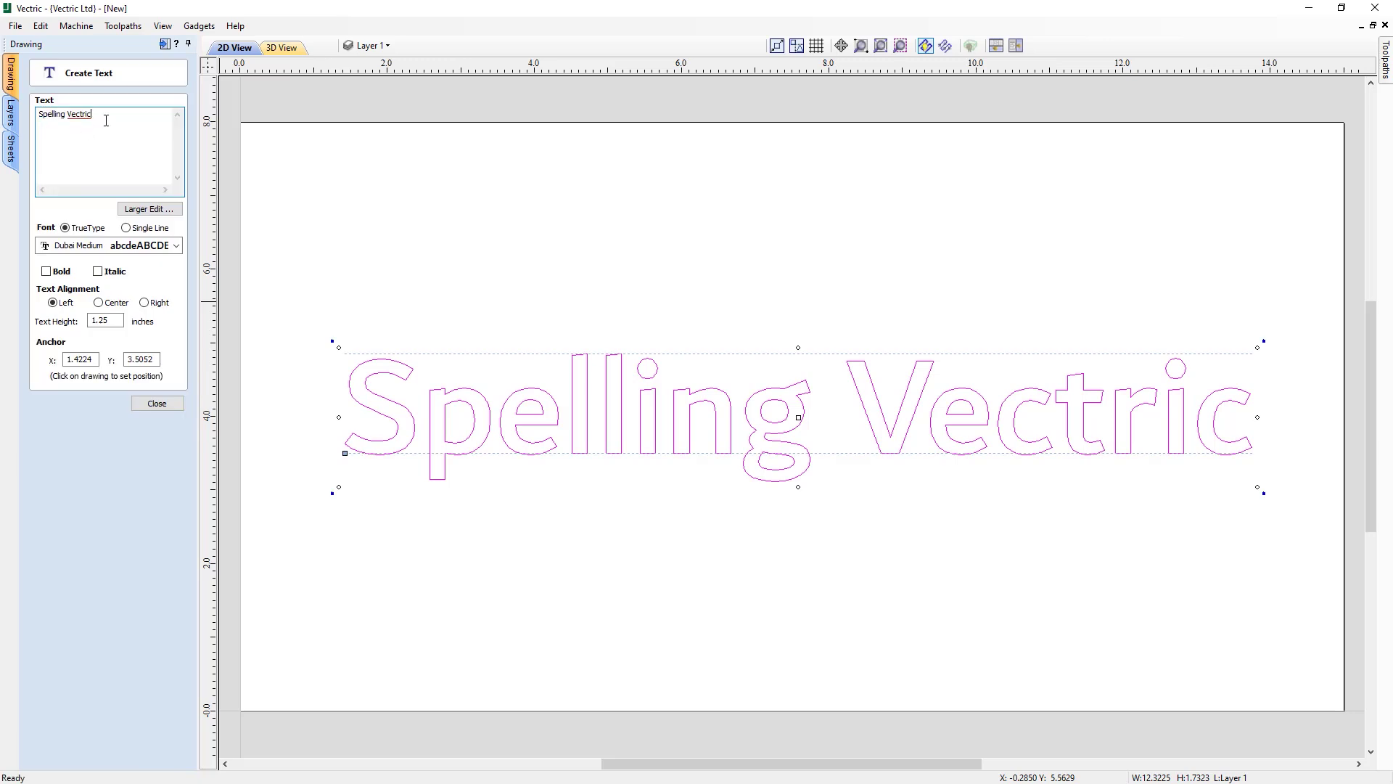
click(156, 403)
click(41, 25)
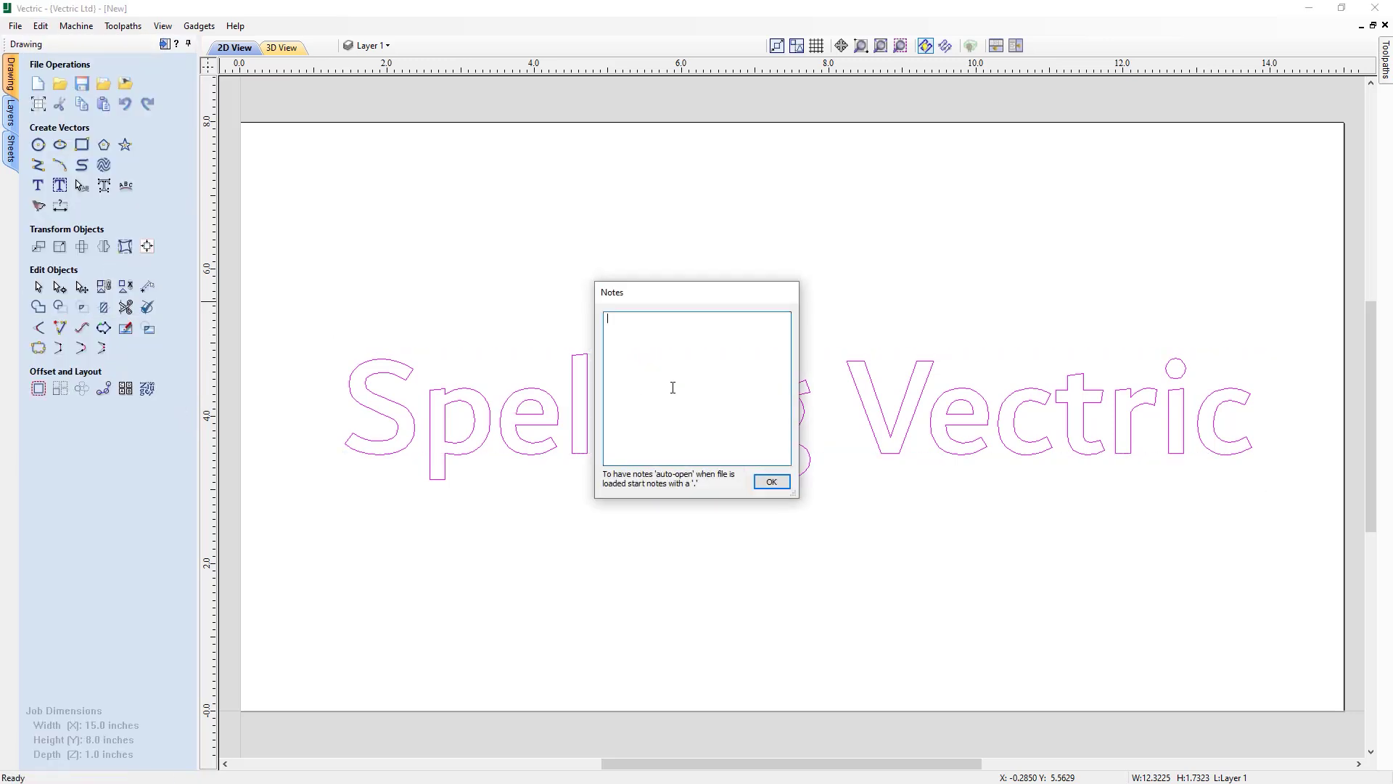
- Close the job notes, open the tool database, and type 'Spel' over the selected notes text
click(773, 482)
click(166, 44)
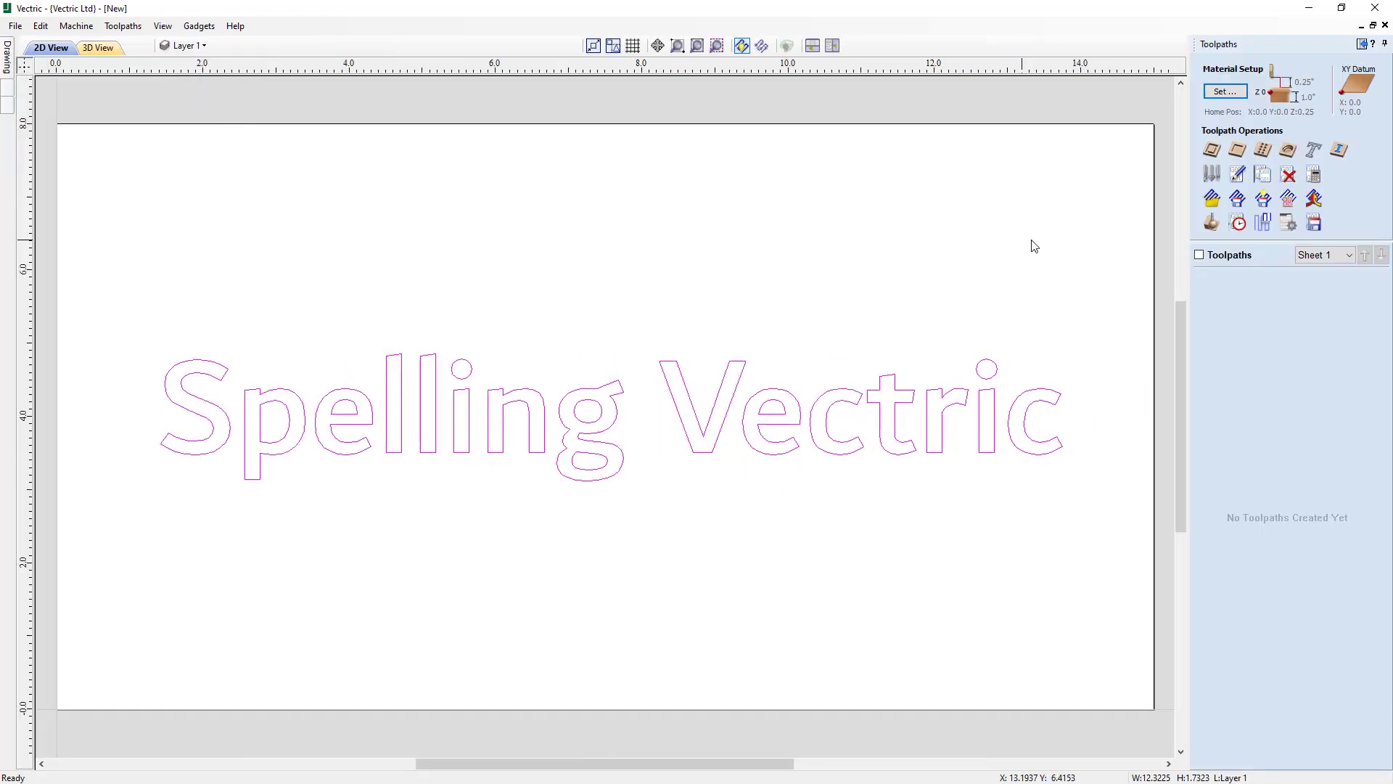
click(1213, 175)
drag(815, 243, 614, 241)
text(Spel)
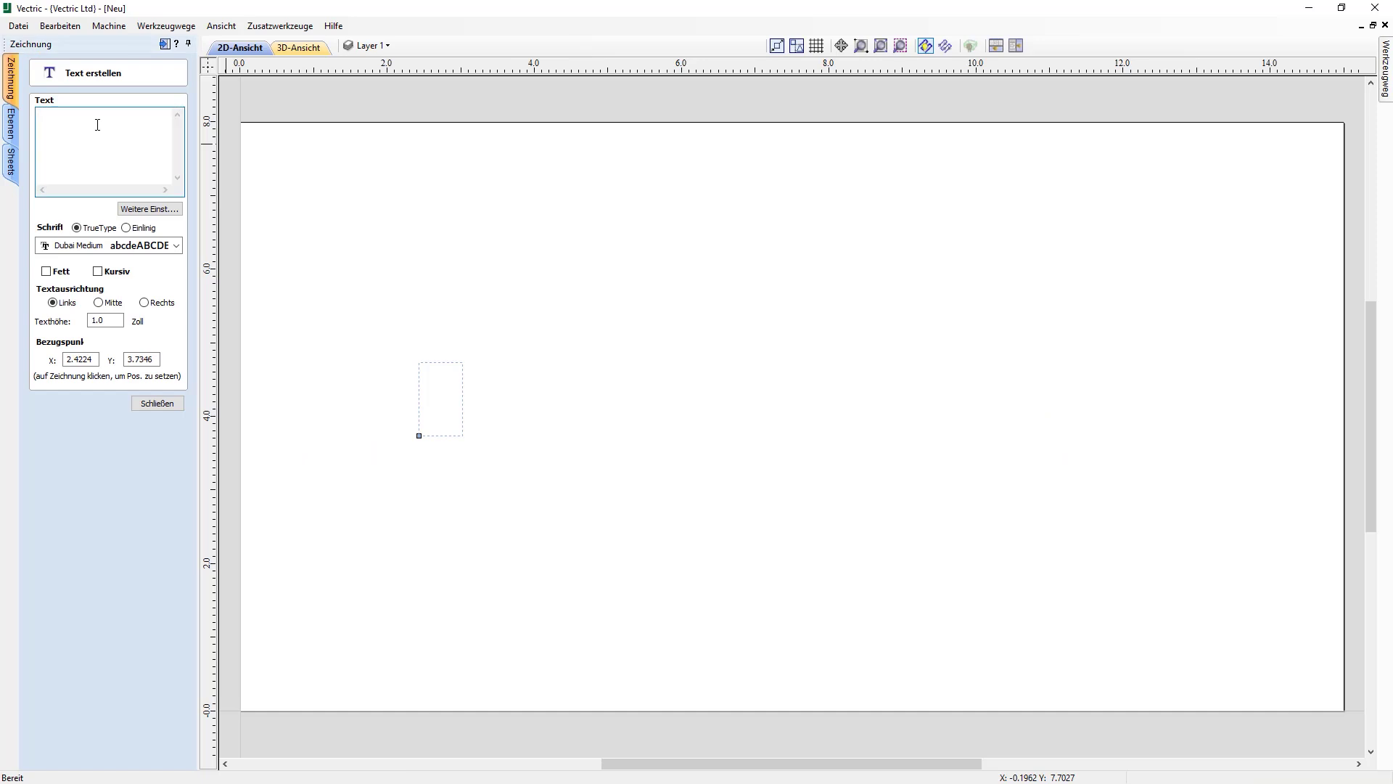
- Type 'Auf Wierdersen' and spell-correct it to 'Auf Wiedersehen'
text(Auf W)
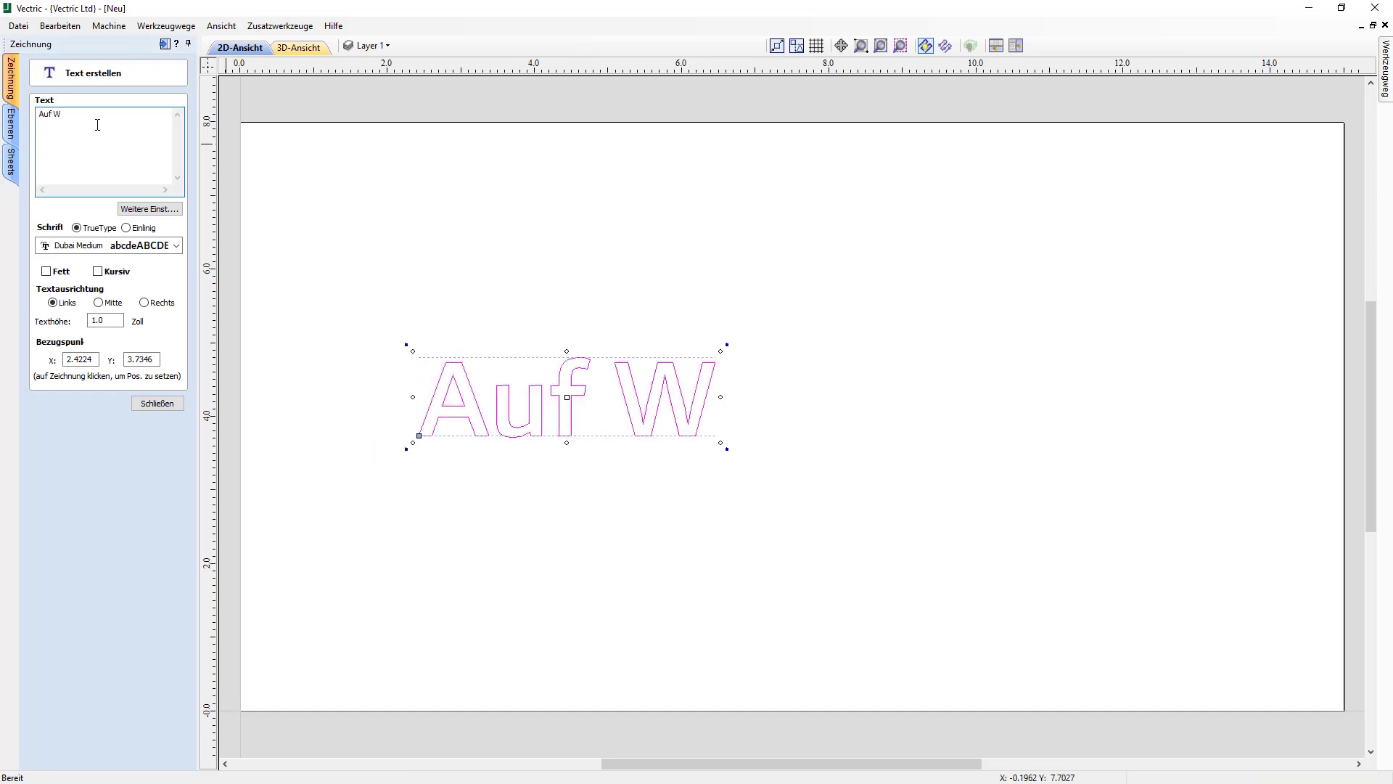
text(ier)
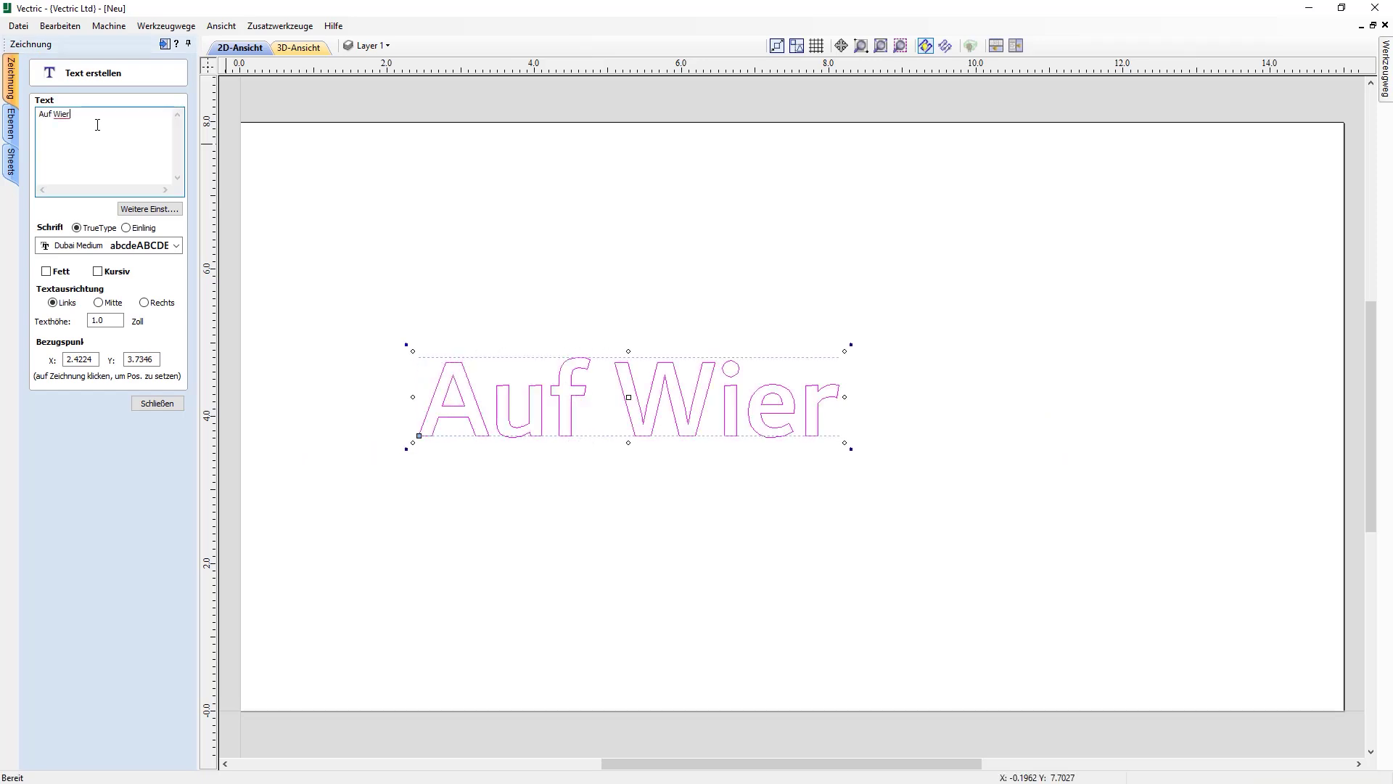
text(dersen)
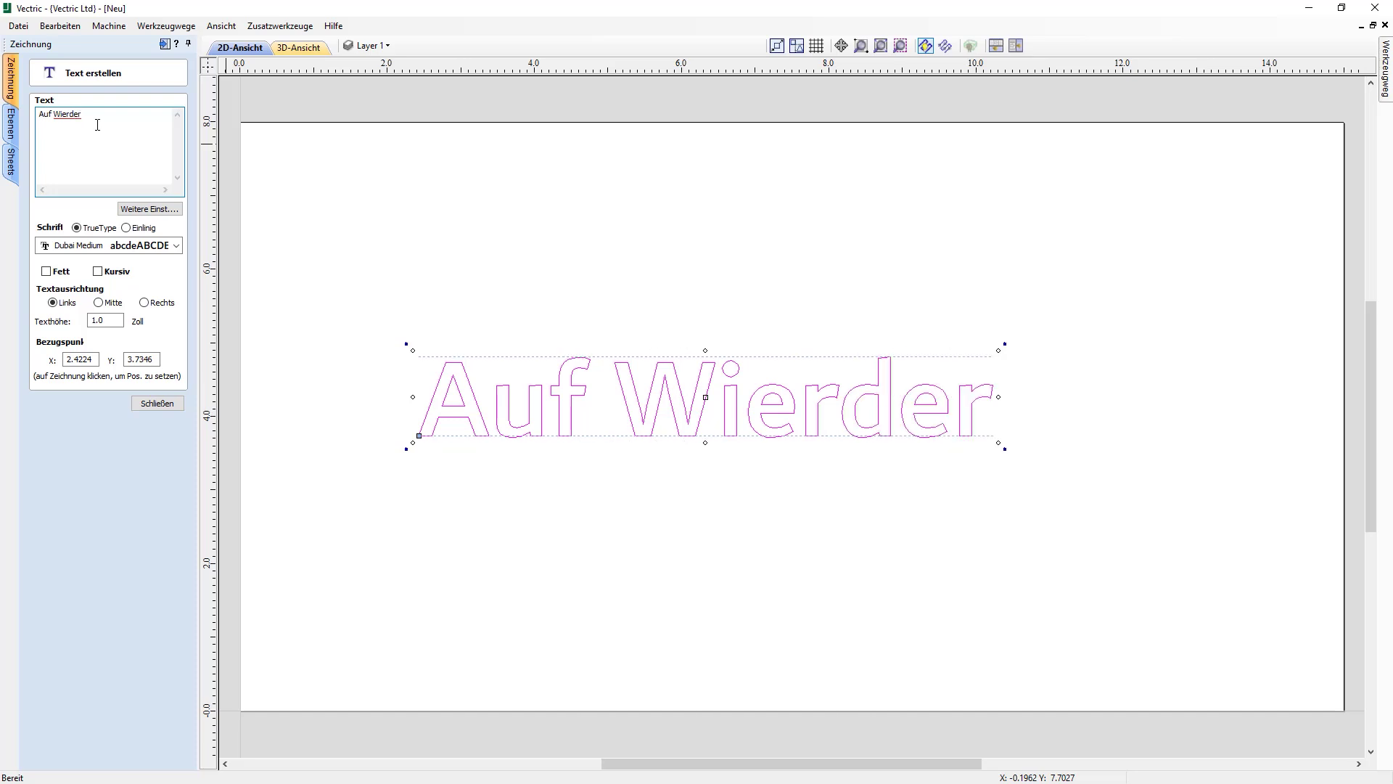
right_click(89, 116)
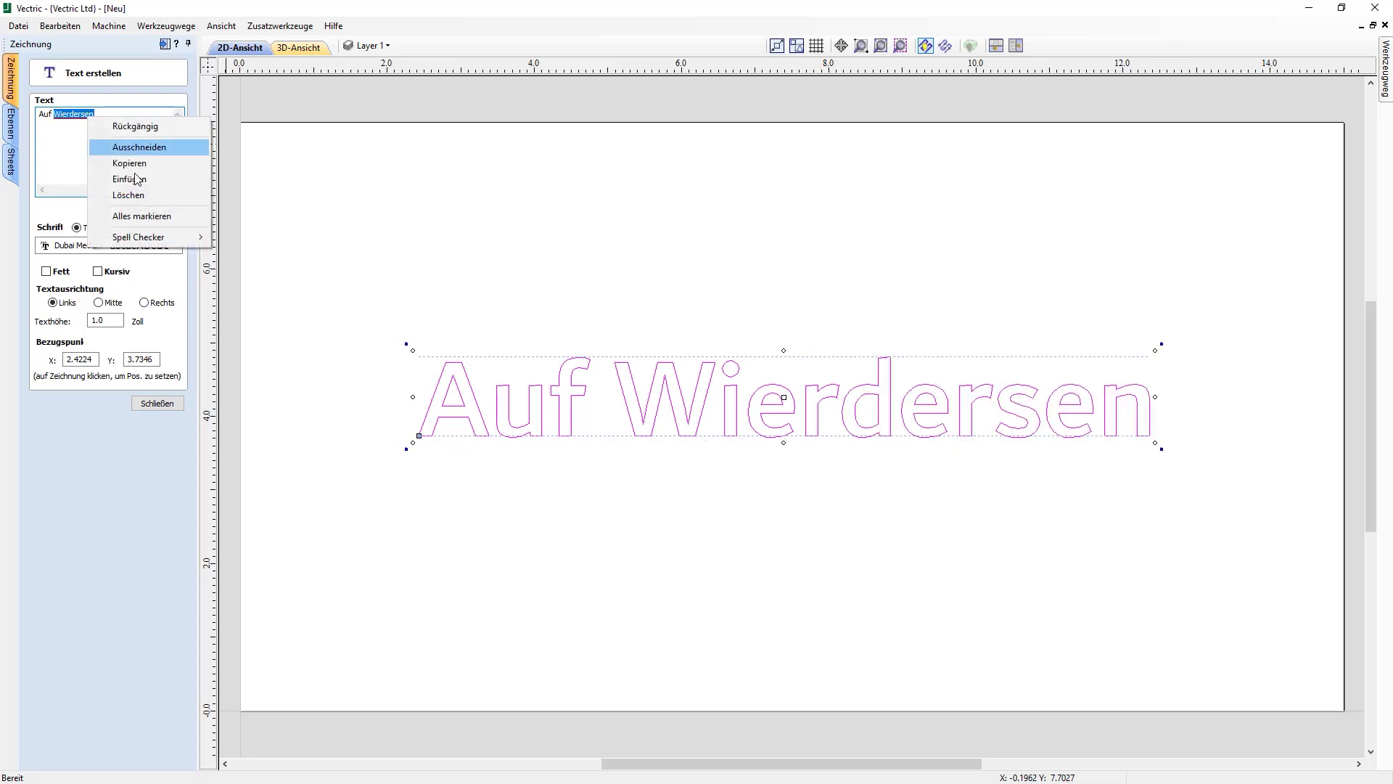
mouse_move(182, 233)
click(291, 260)
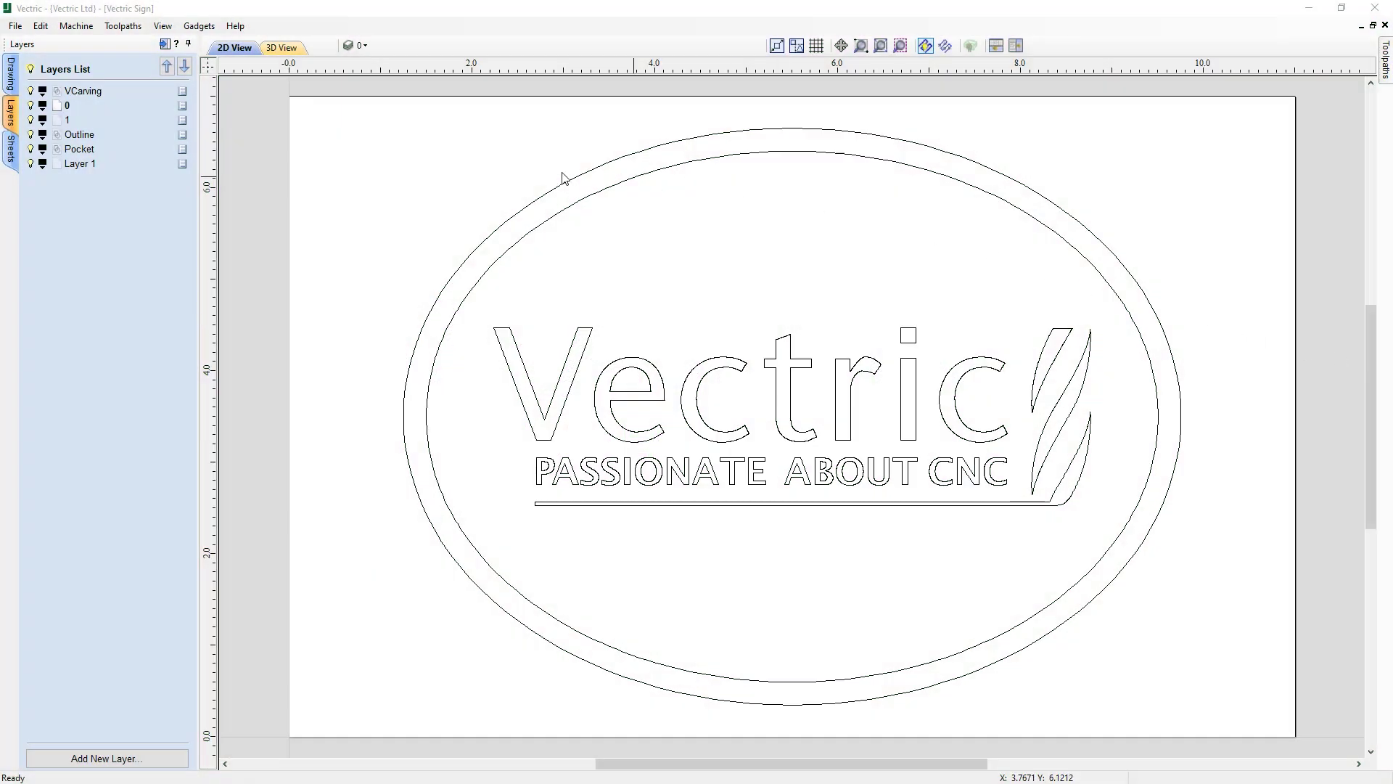
- Delete layer 0, then delete all empty layers from the Layers List
right_click(183, 106)
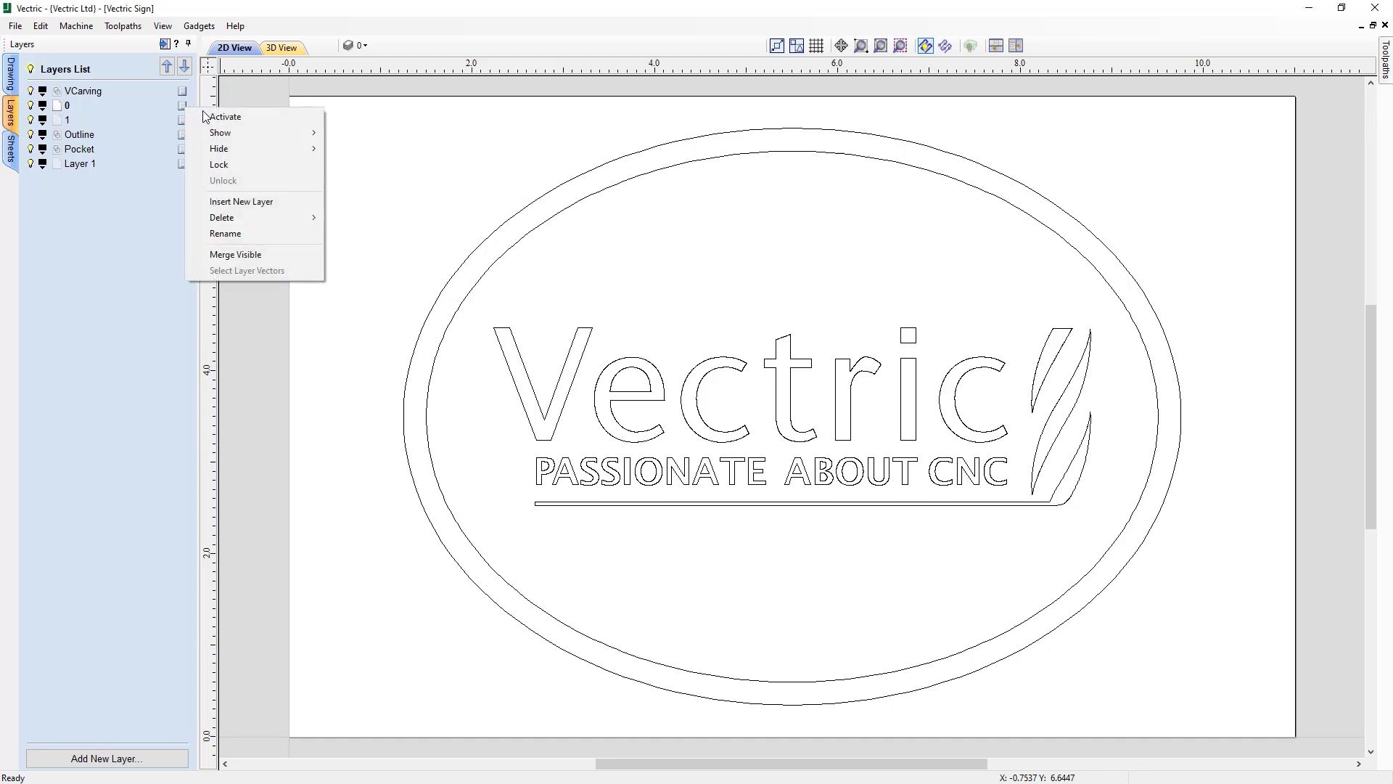
mouse_move(255, 220)
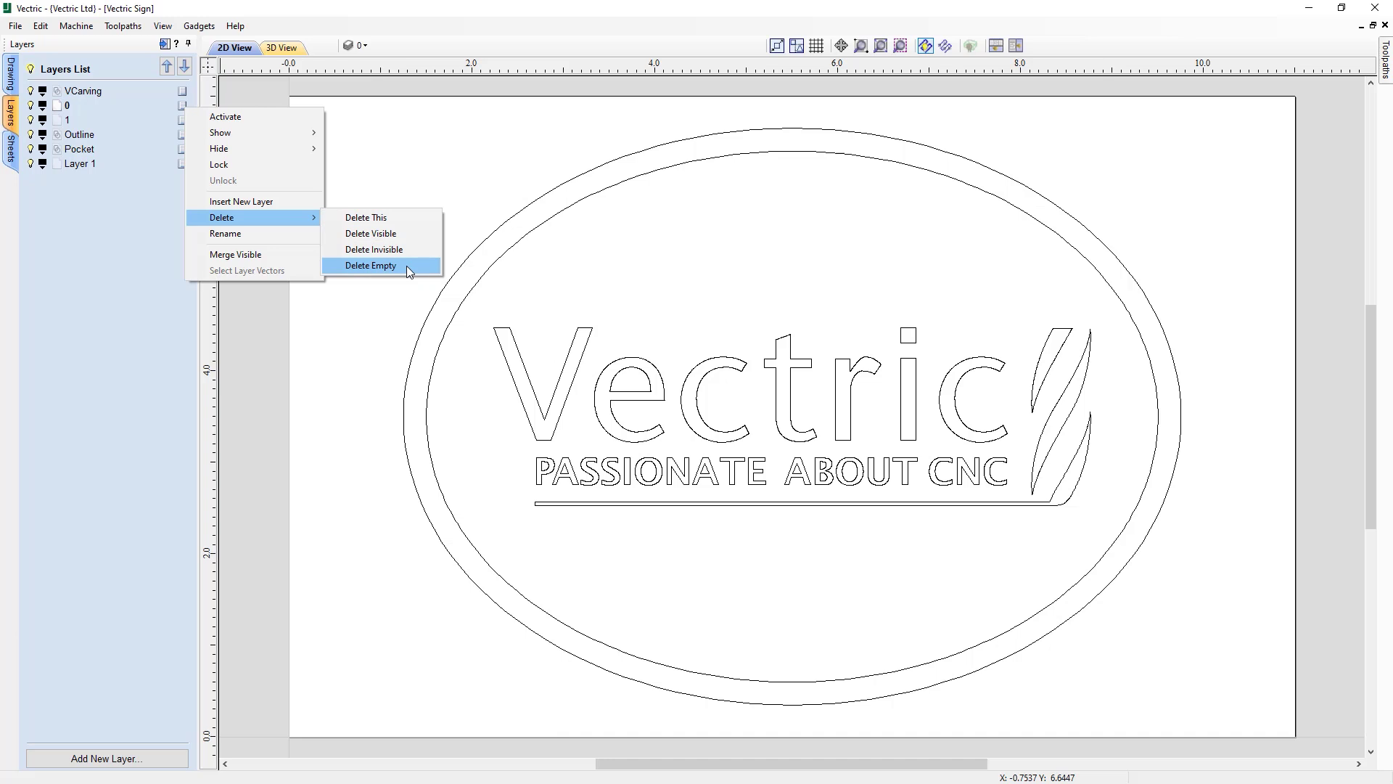
click(400, 220)
right_click(185, 104)
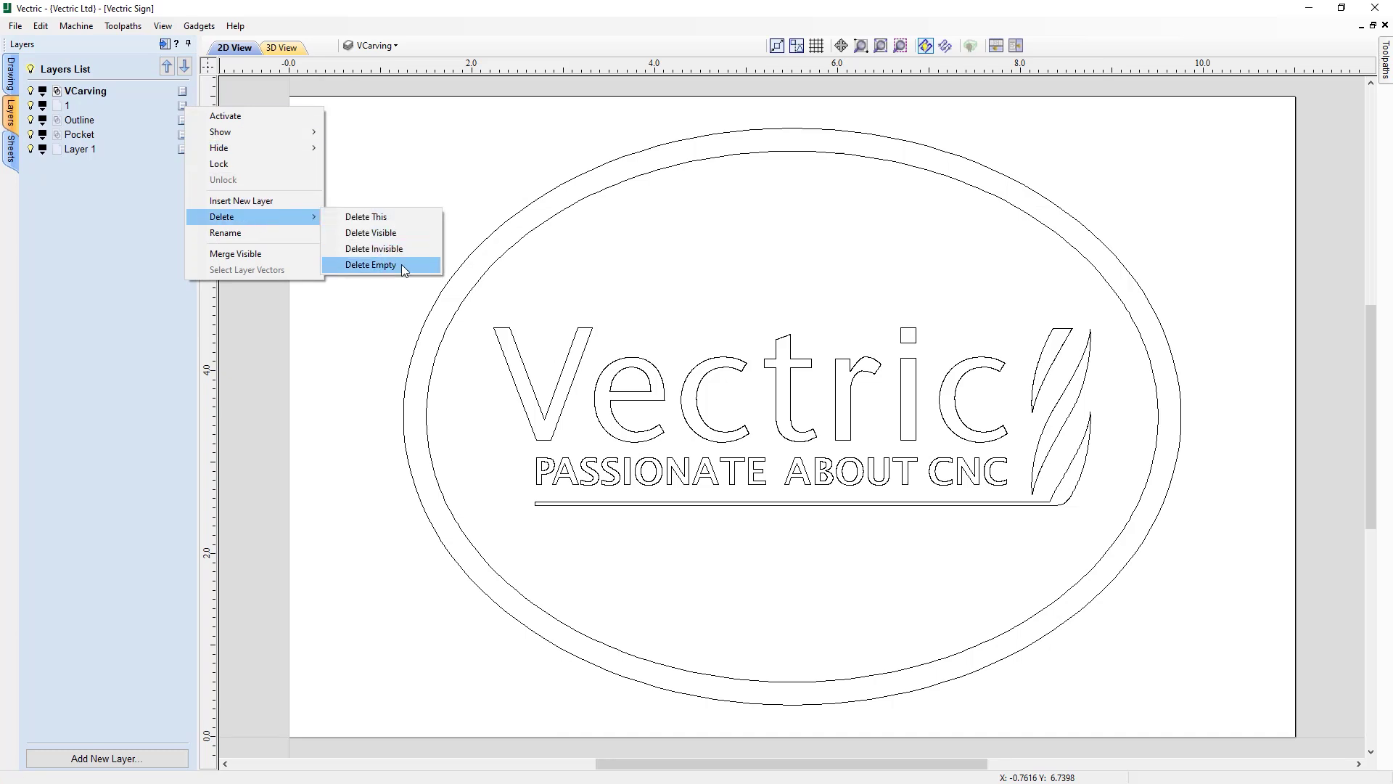
click(402, 264)
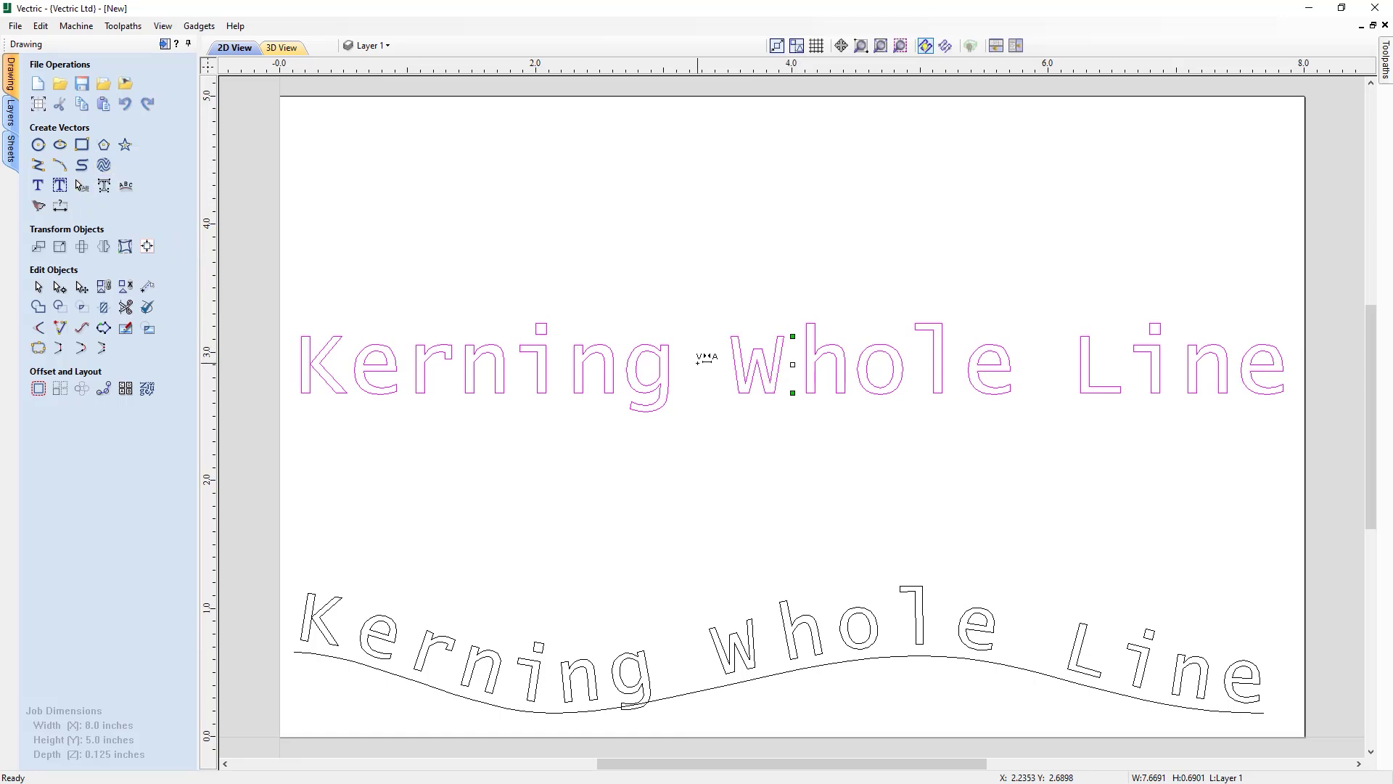
- Adjust the straight 'Kerning Whole Line' text's letter spacing with the kerning arrow keys
key(Left)
key(Left)
key(Left)
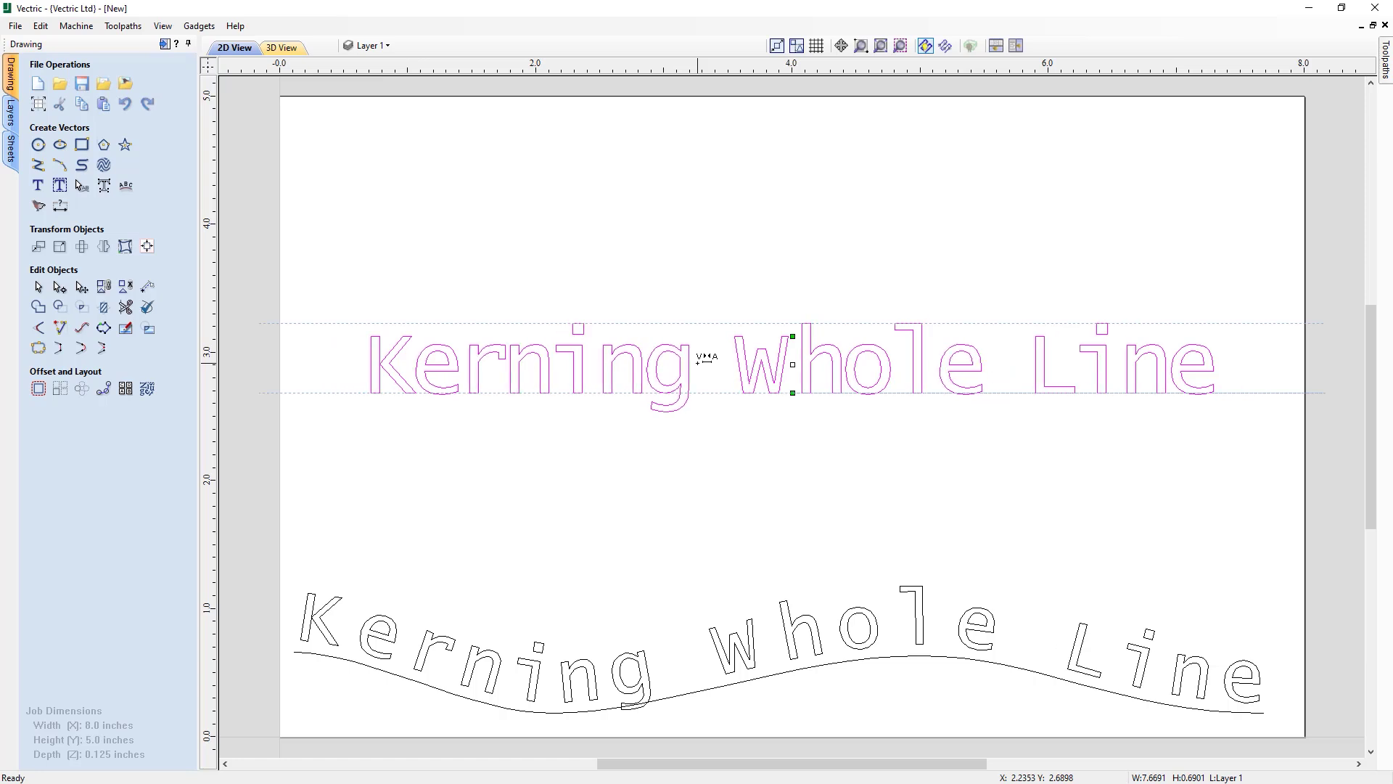
key(Left)
key(Left)
key(Right)
key(Right)
key(Right)
key(Right)
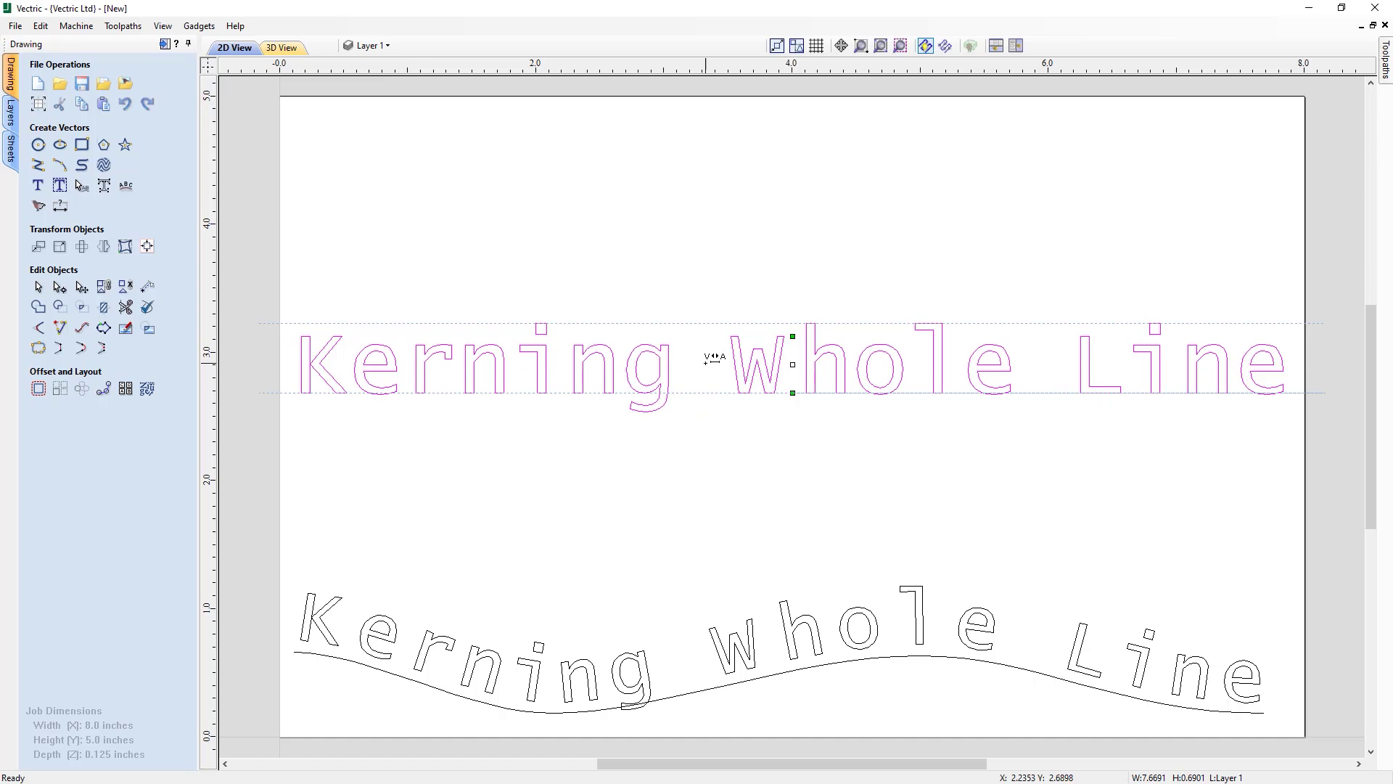
key(Left)
key(Left)
key(Left)
key(Left)
key(Left)
key(Left)
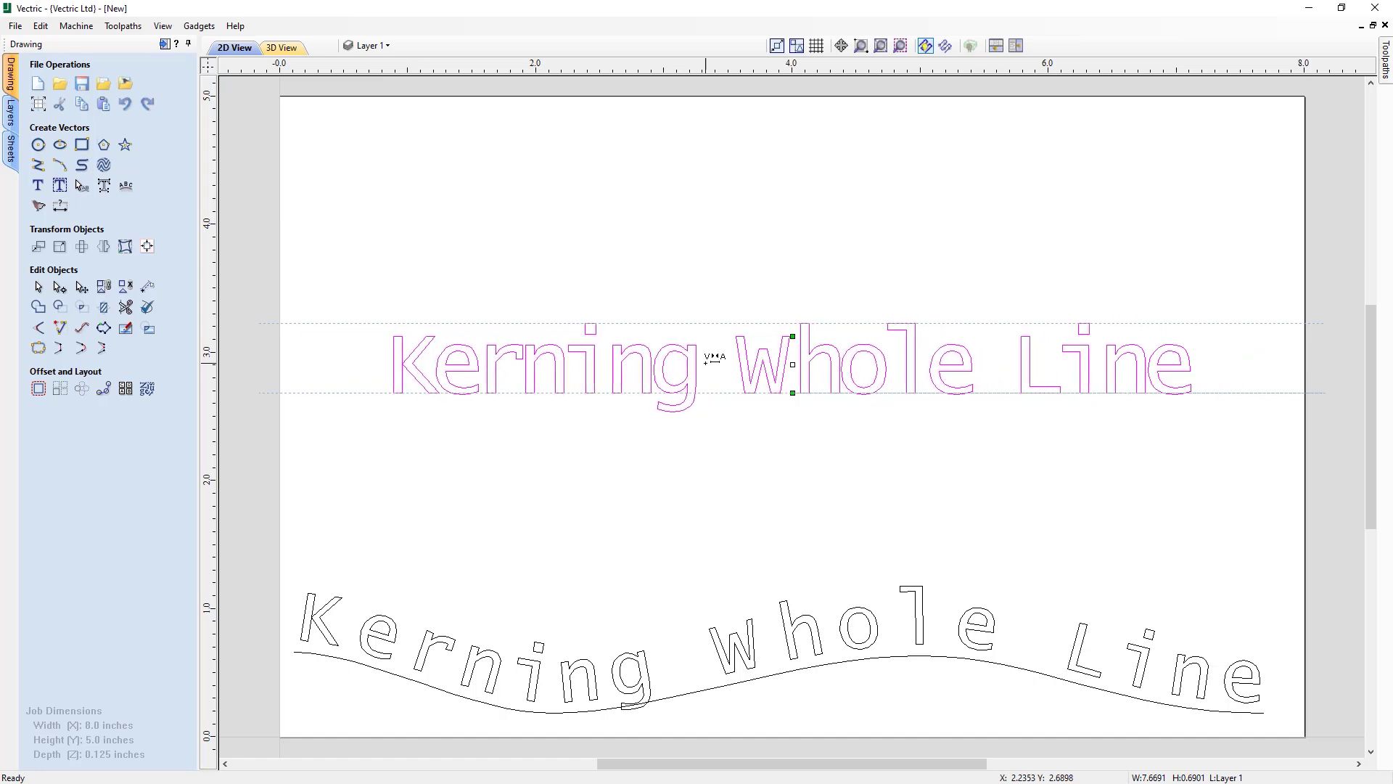
key(Left)
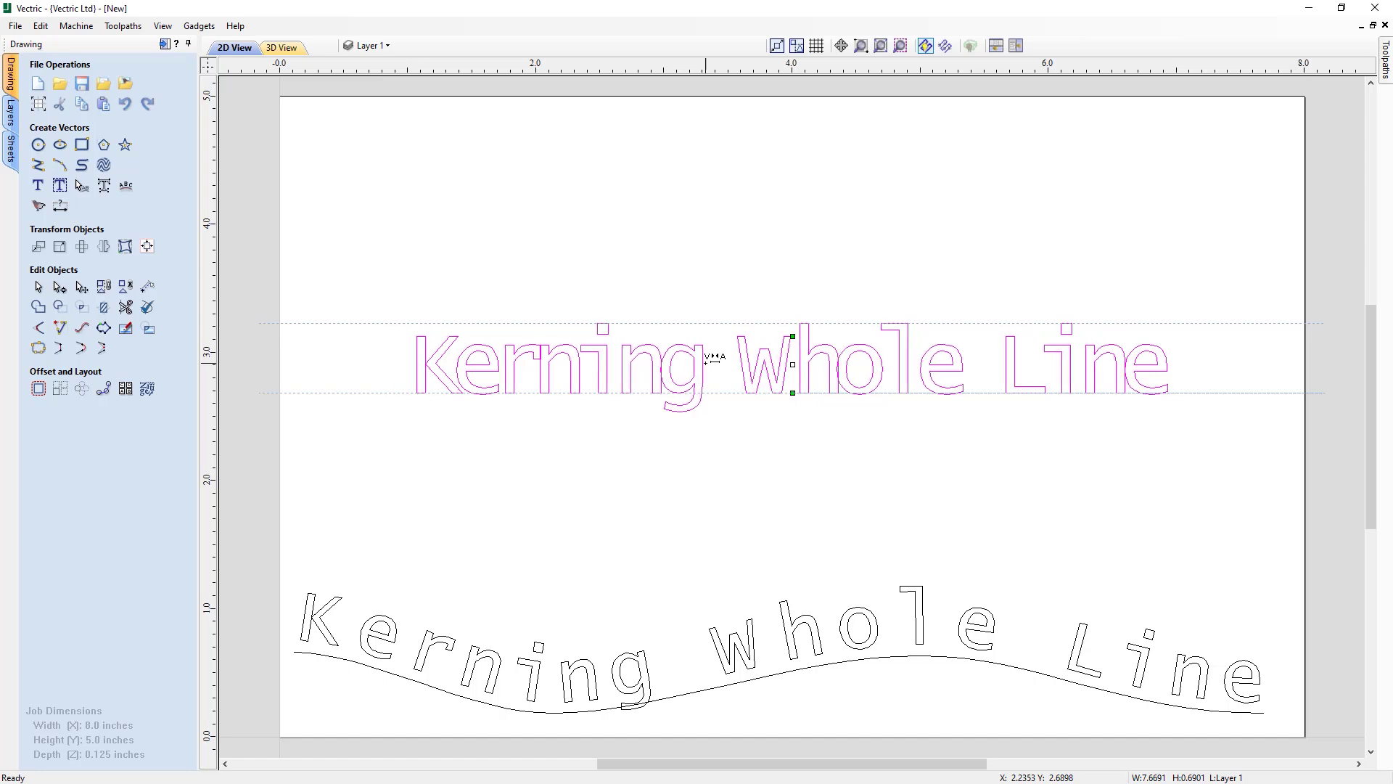
key(Right)
key(Right)
key(Right)
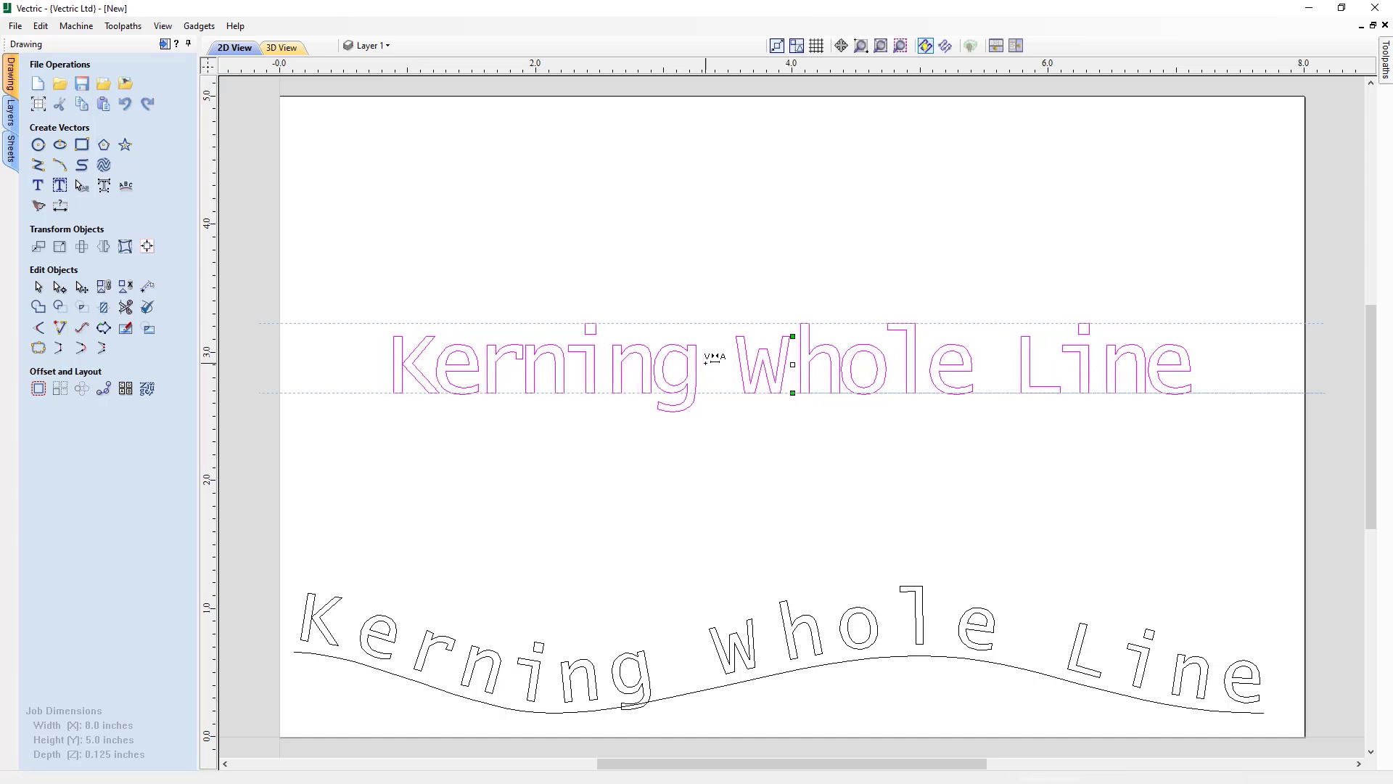
key(Right)
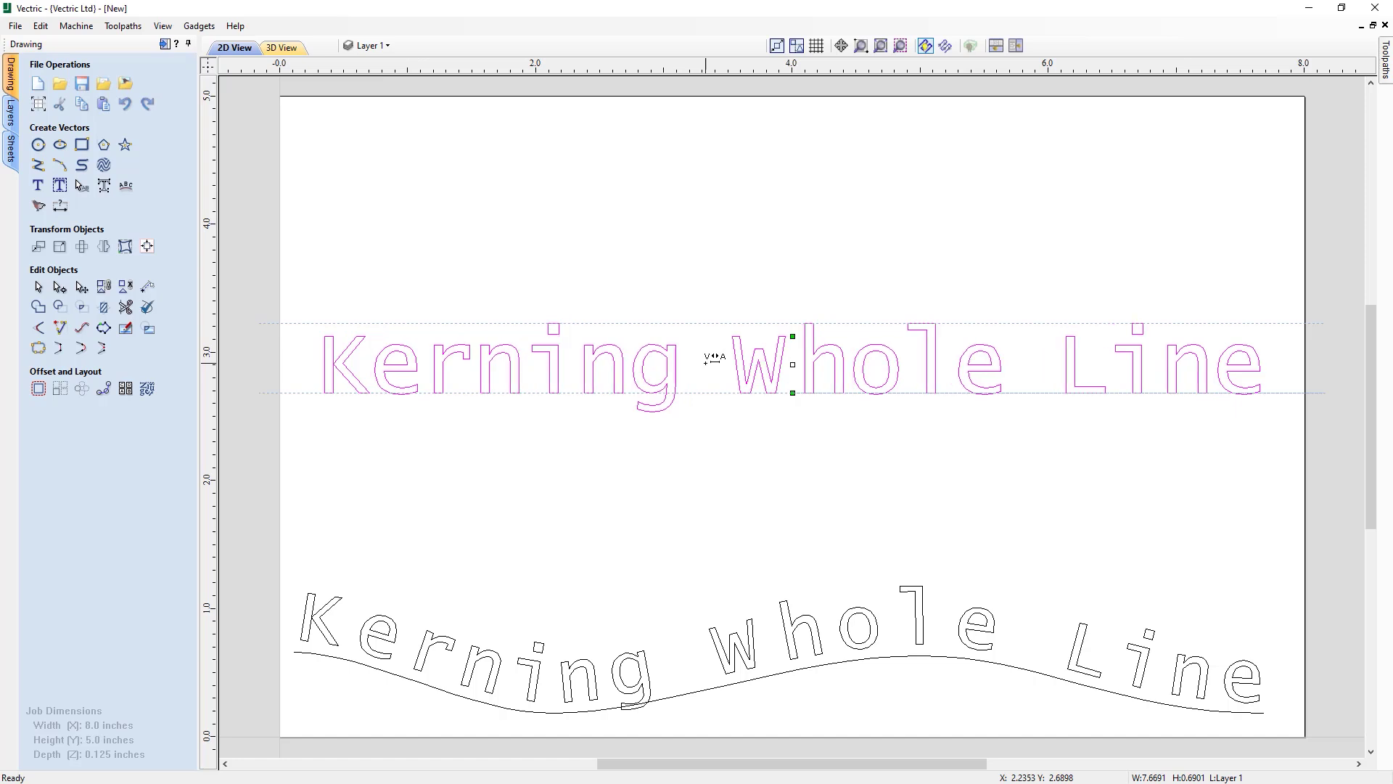
key(Right)
key(Right)
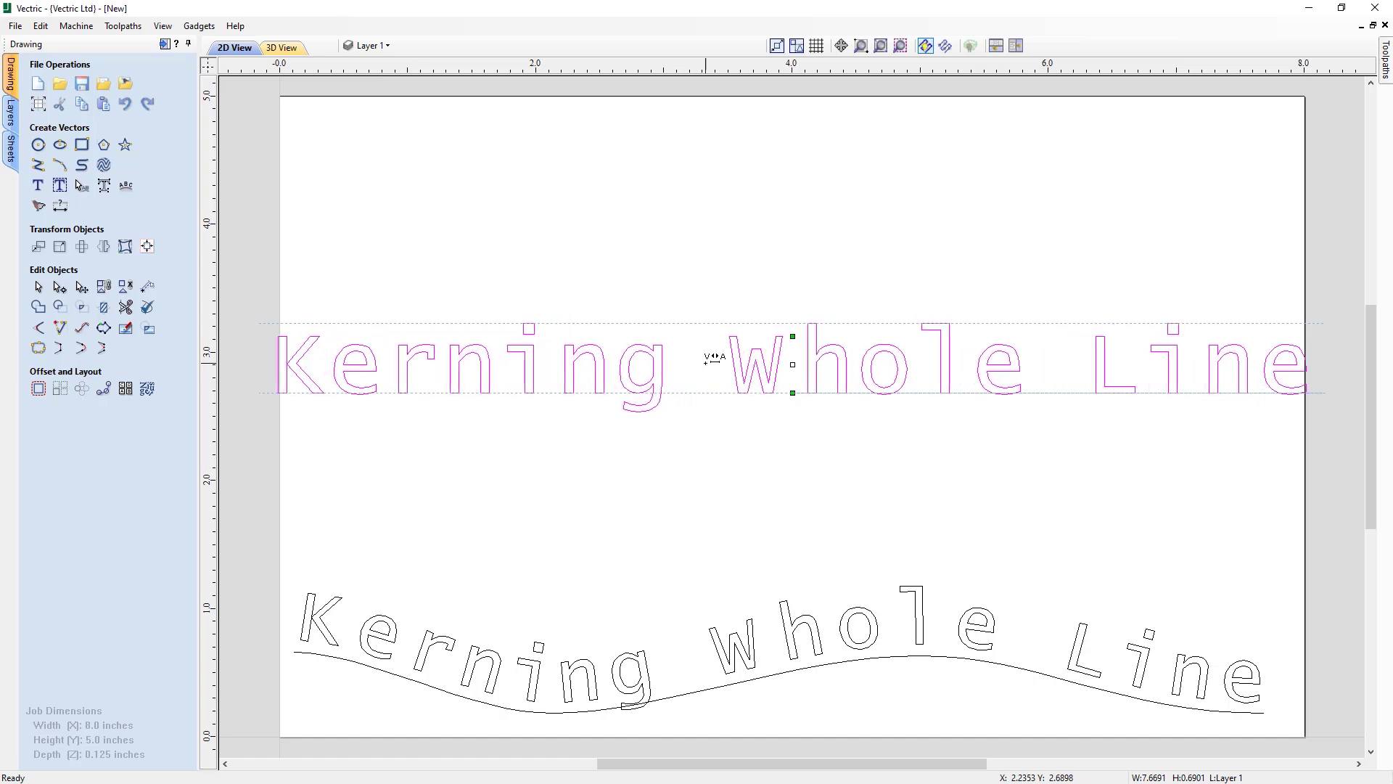
- Bend the text into an upward arch and tighten its letter spacing
drag(793, 336, 793, 149)
key(Left)
key(Left)
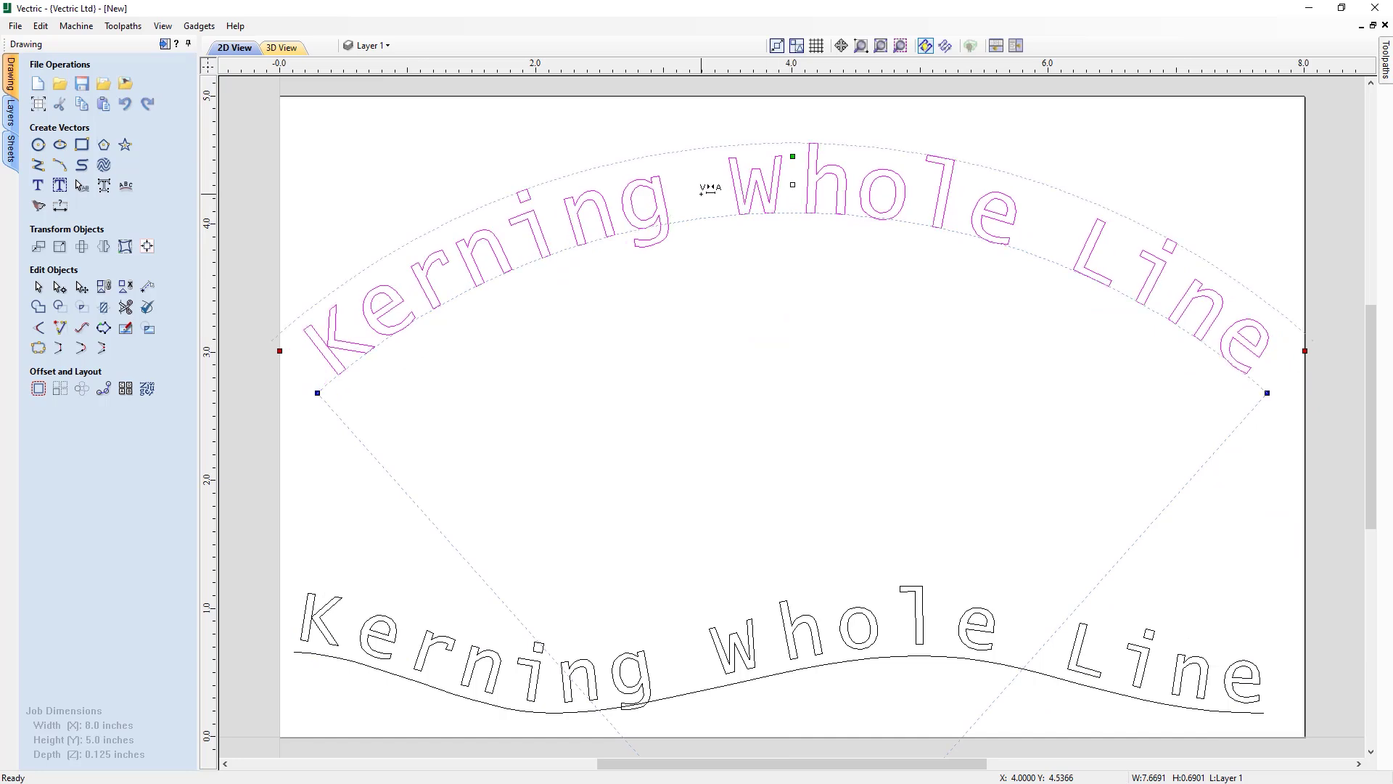
key(Left)
key(Left)
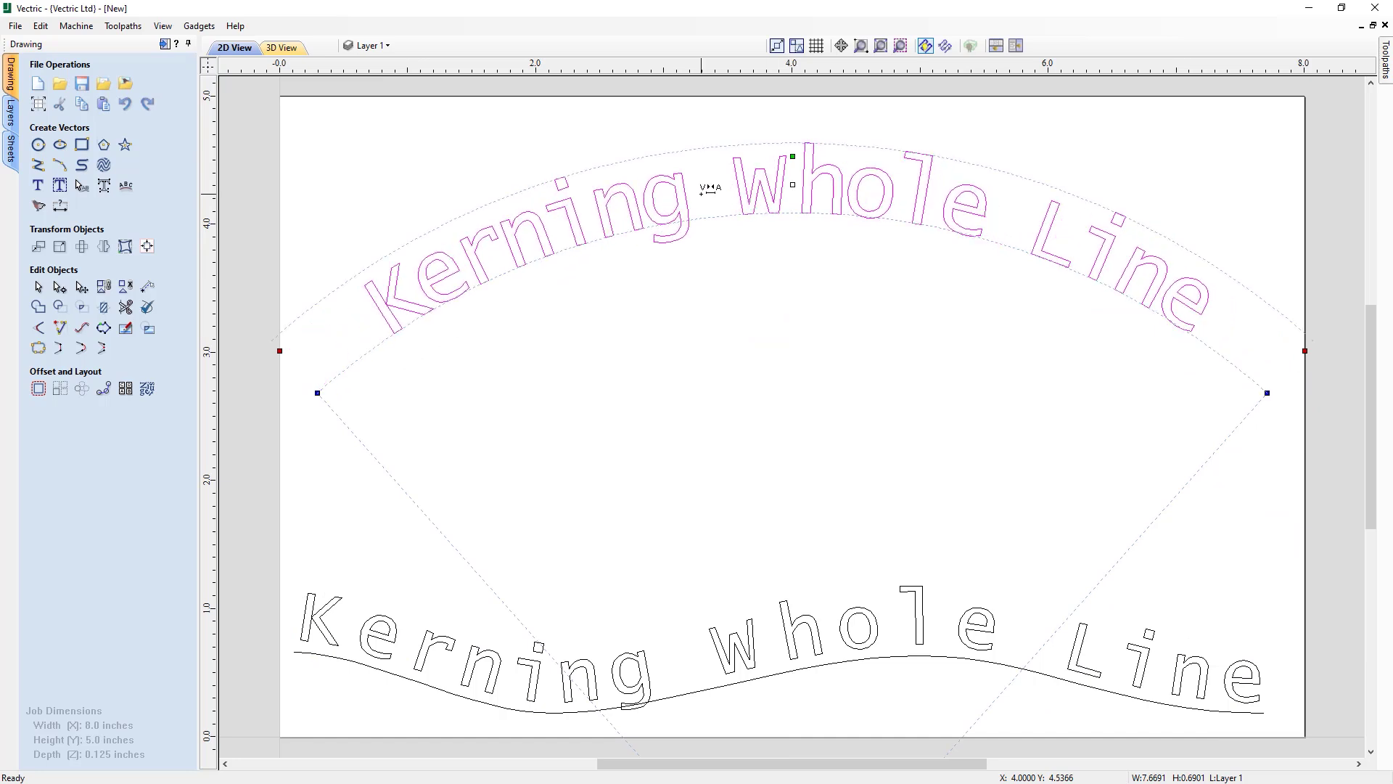
- Select the wavy text and tighten its letter spacing
click(789, 636)
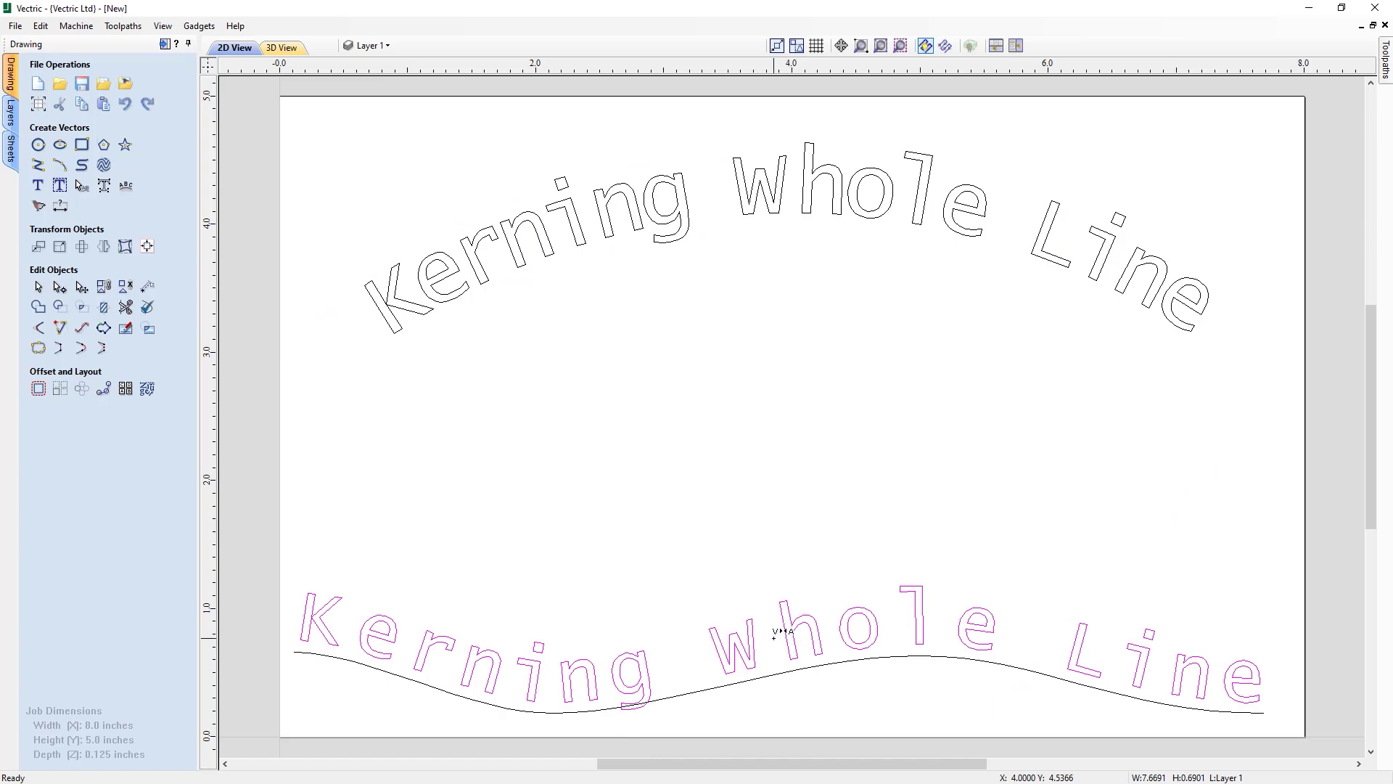
key(Left)
key(Left)
key(Left)
key(Left)
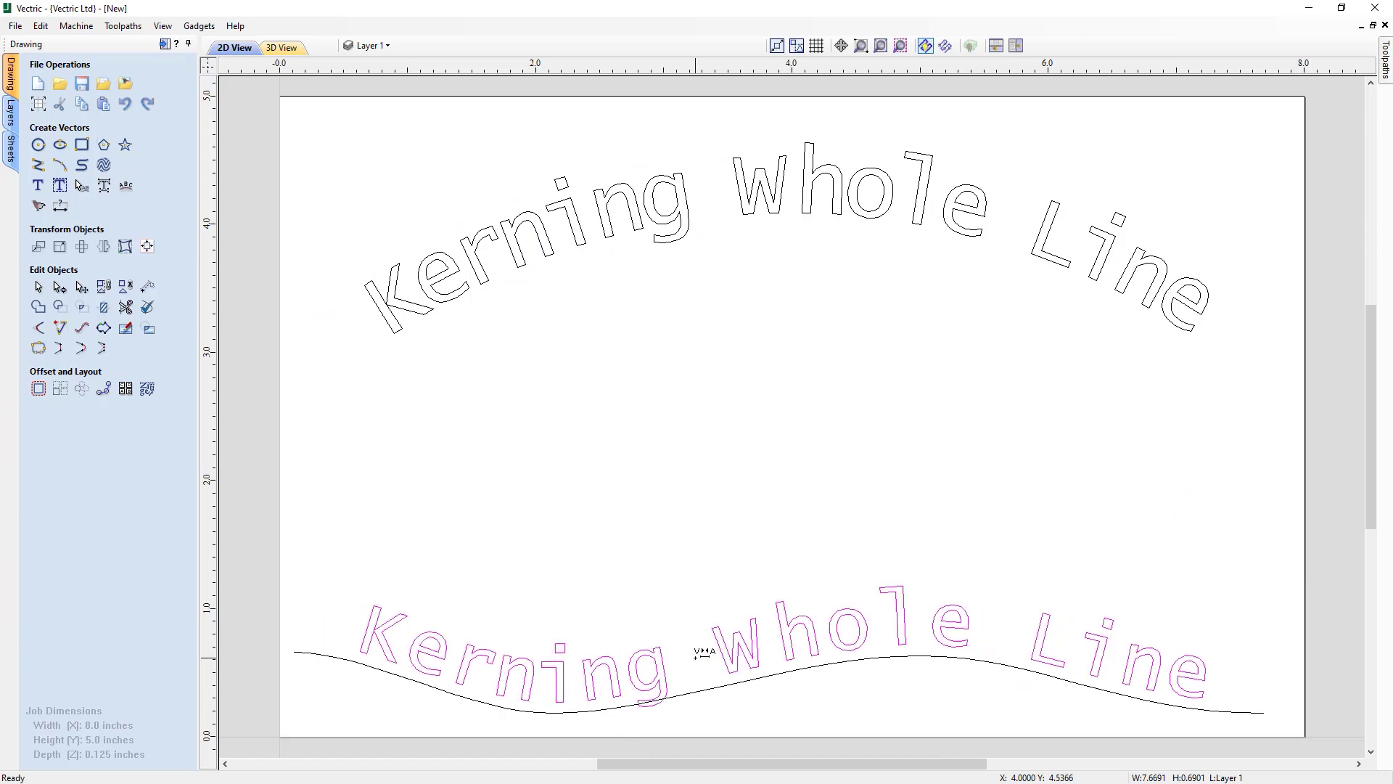
key(Left)
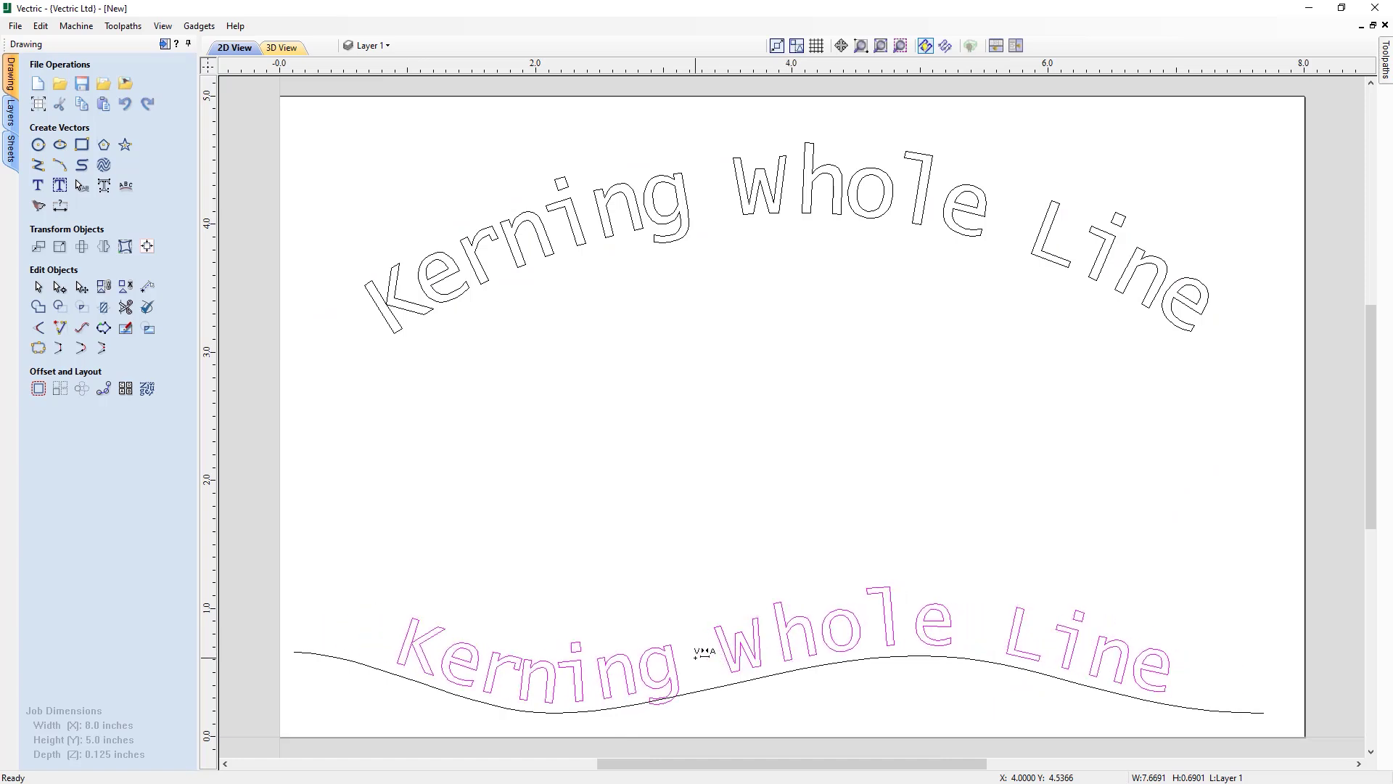
key(Left)
key(Right)
key(Right)
key(Right)
key(Right)
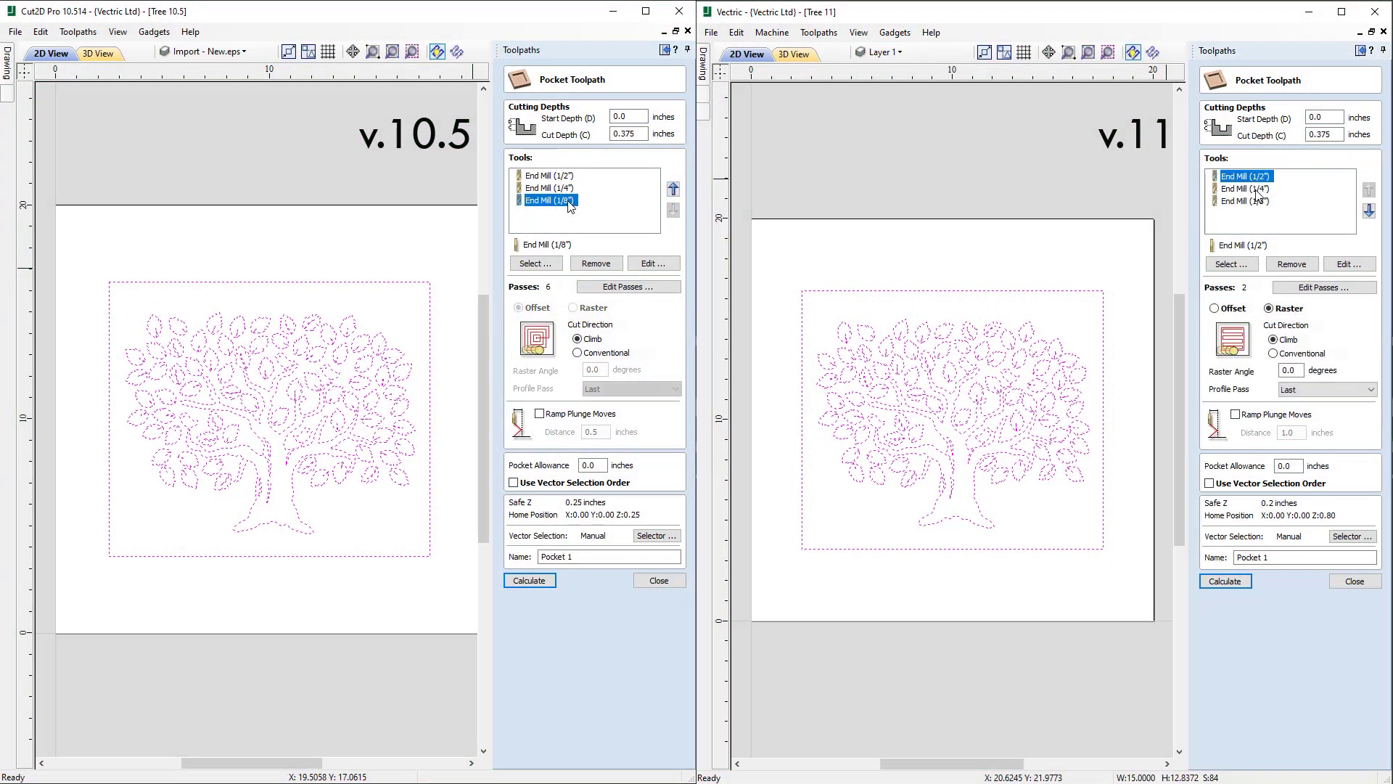
- Select the 1/8" end mill in v11 and calculate the pocket toolpaths in both versions
click(1258, 190)
click(1261, 203)
click(542, 580)
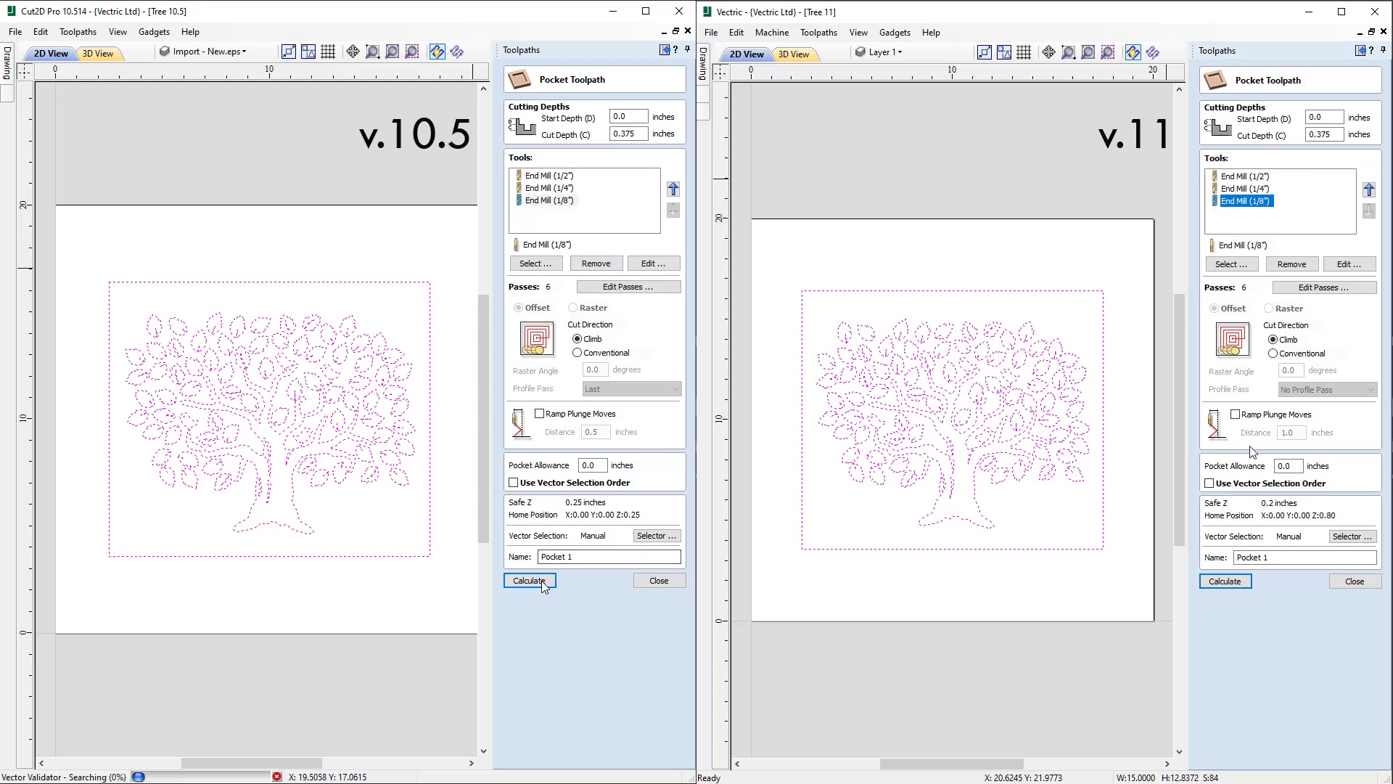
click(1236, 585)
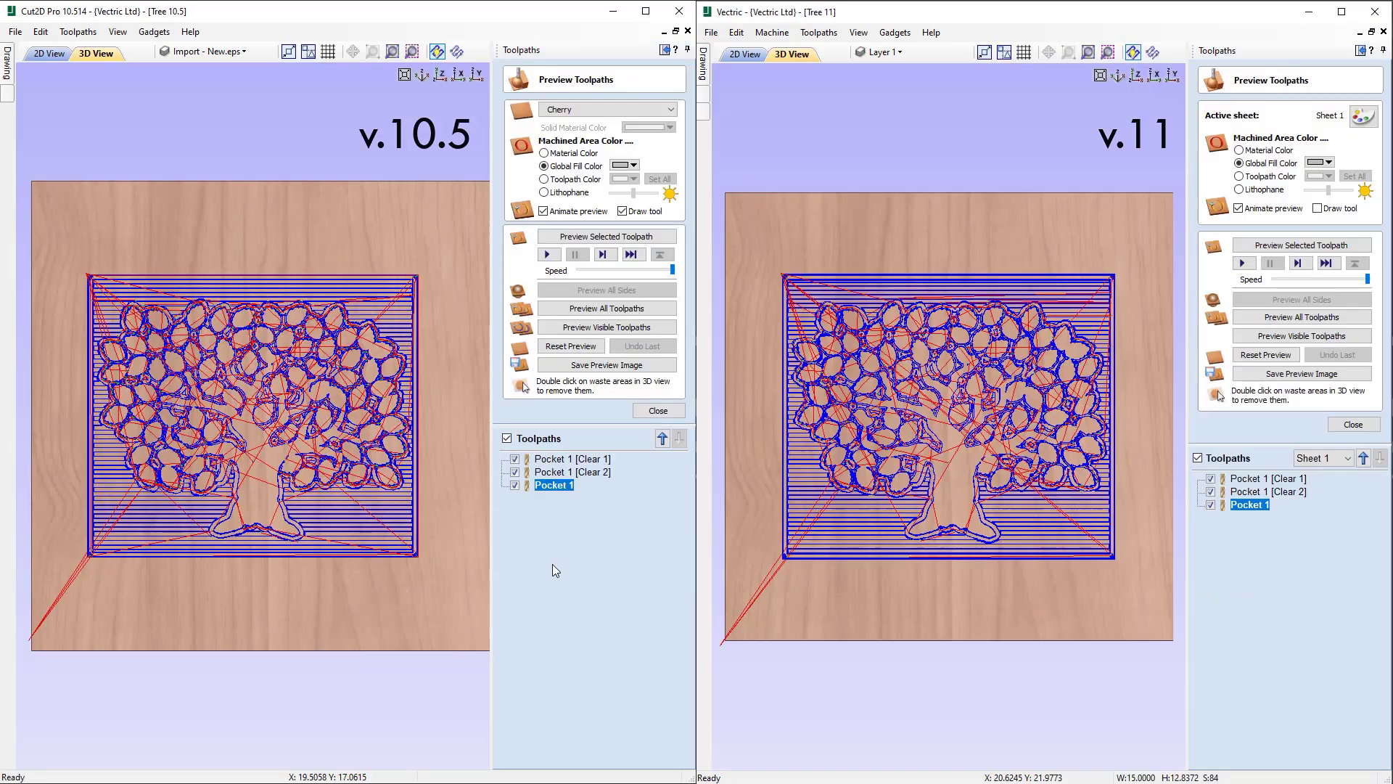
- Preview the Pocket 1 Clear 1 and Clear 2 passes in both v10.5 and v11
click(573, 459)
click(1295, 479)
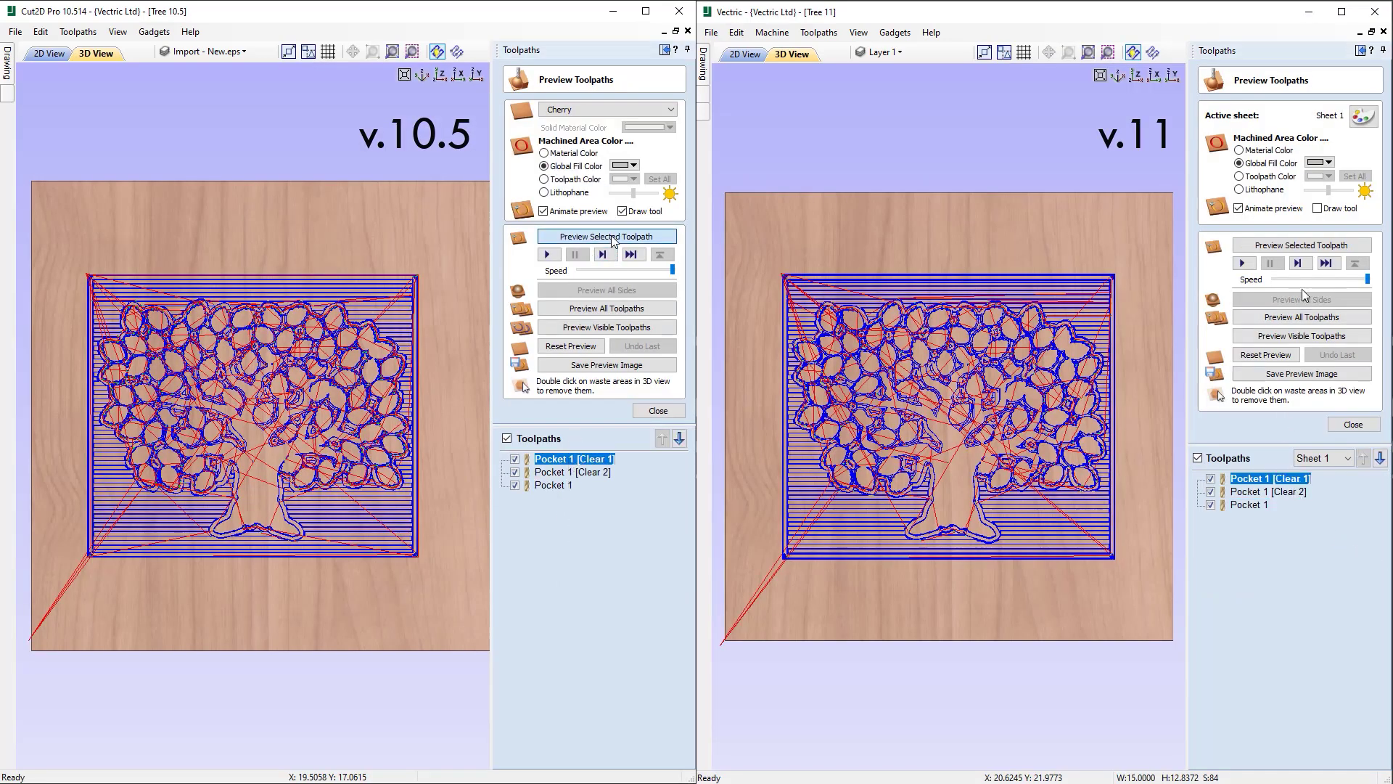
click(611, 236)
click(1306, 246)
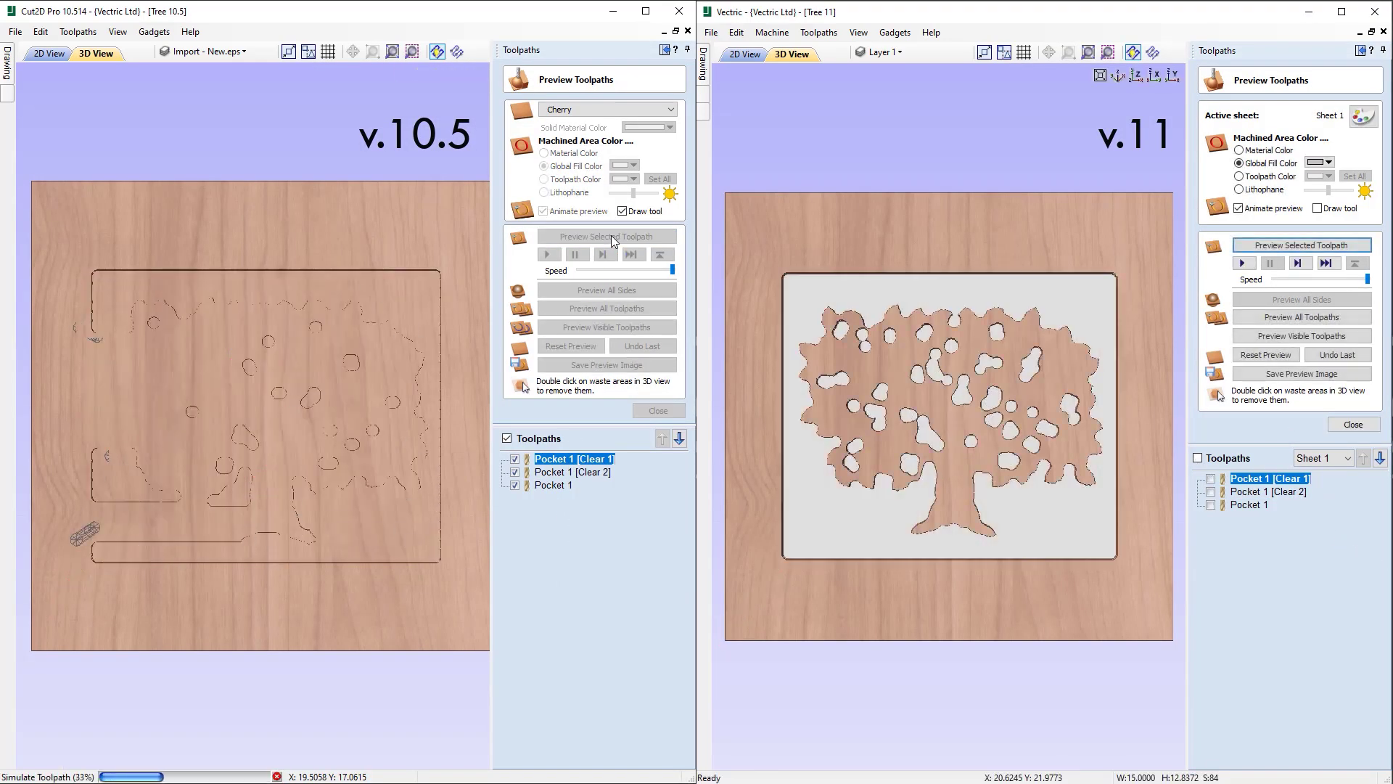
click(1269, 492)
click(1302, 245)
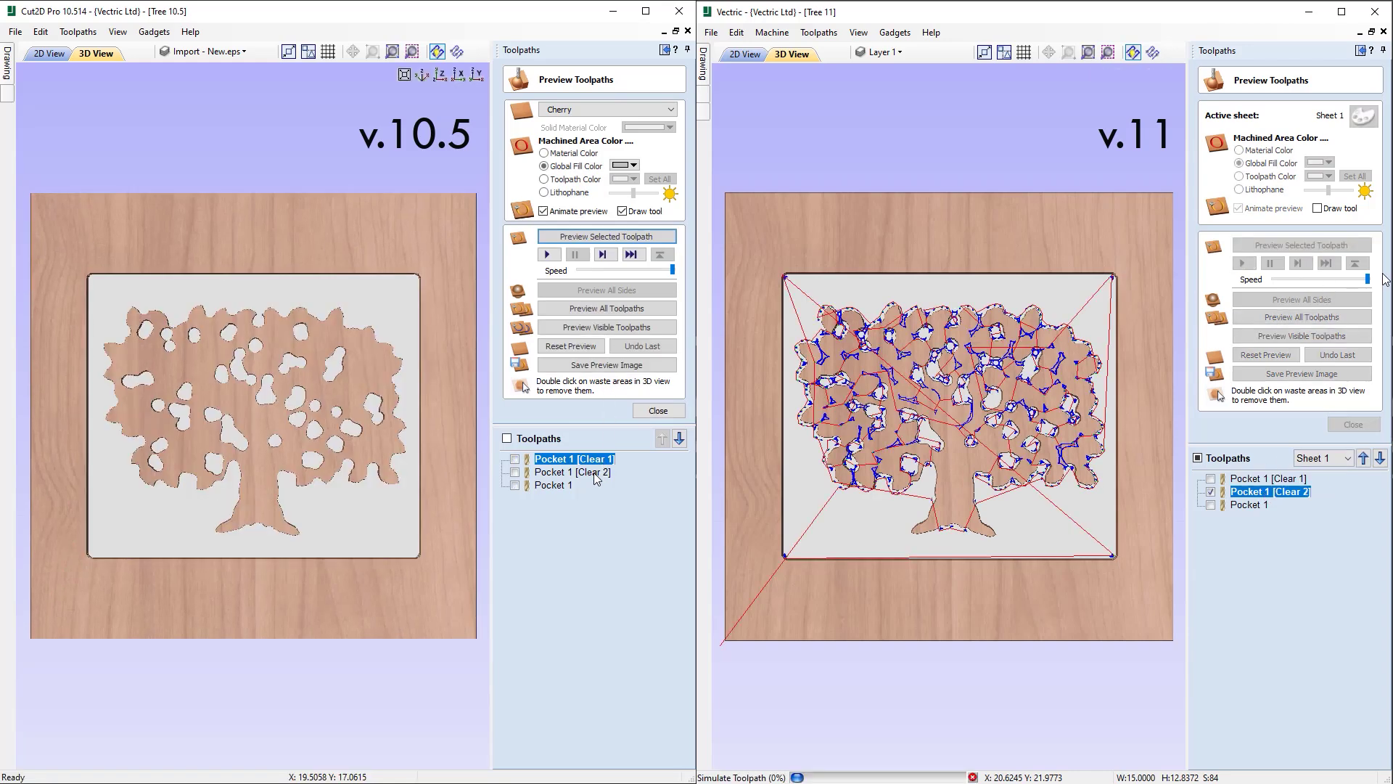
click(573, 471)
click(1249, 504)
- Preview the final Pocket 1 pass in both versions and tilt the v11 3D view
click(606, 237)
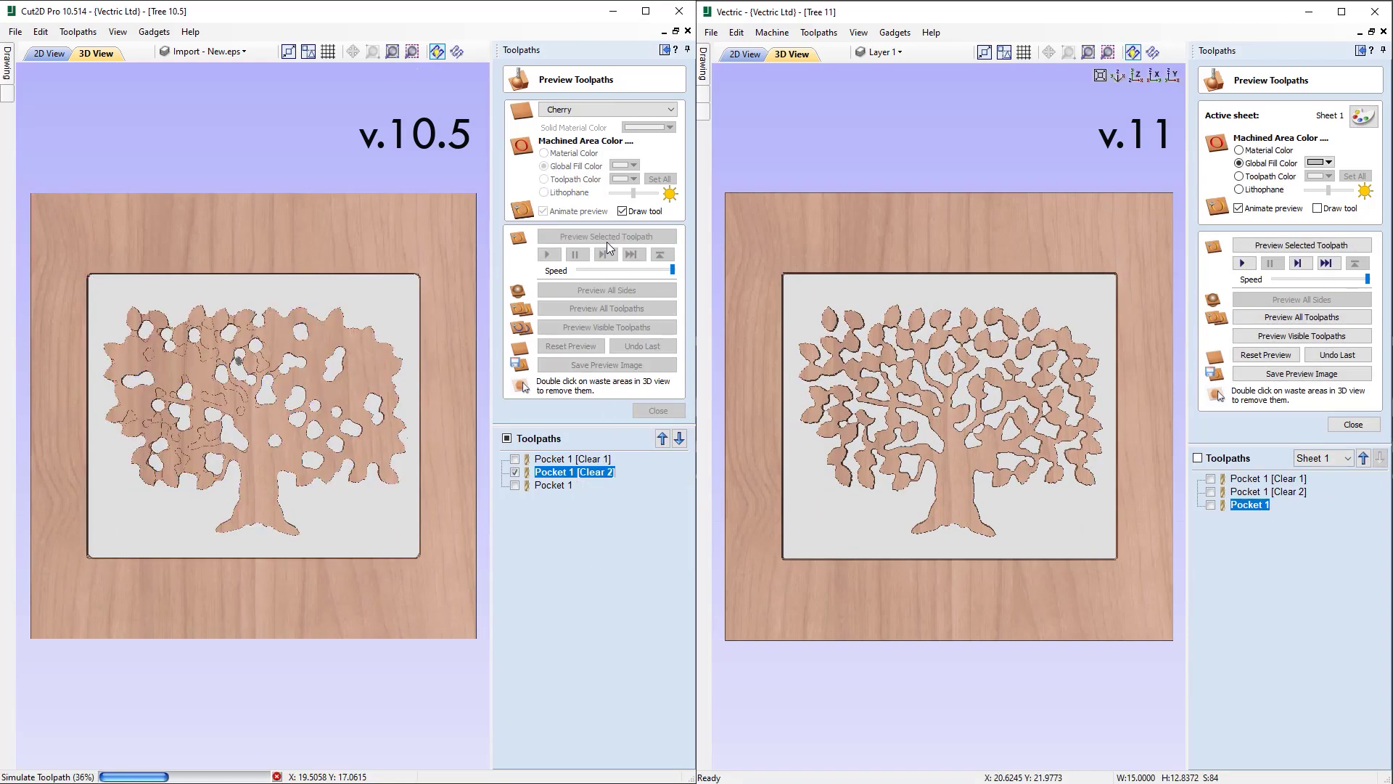
click(564, 485)
click(1346, 245)
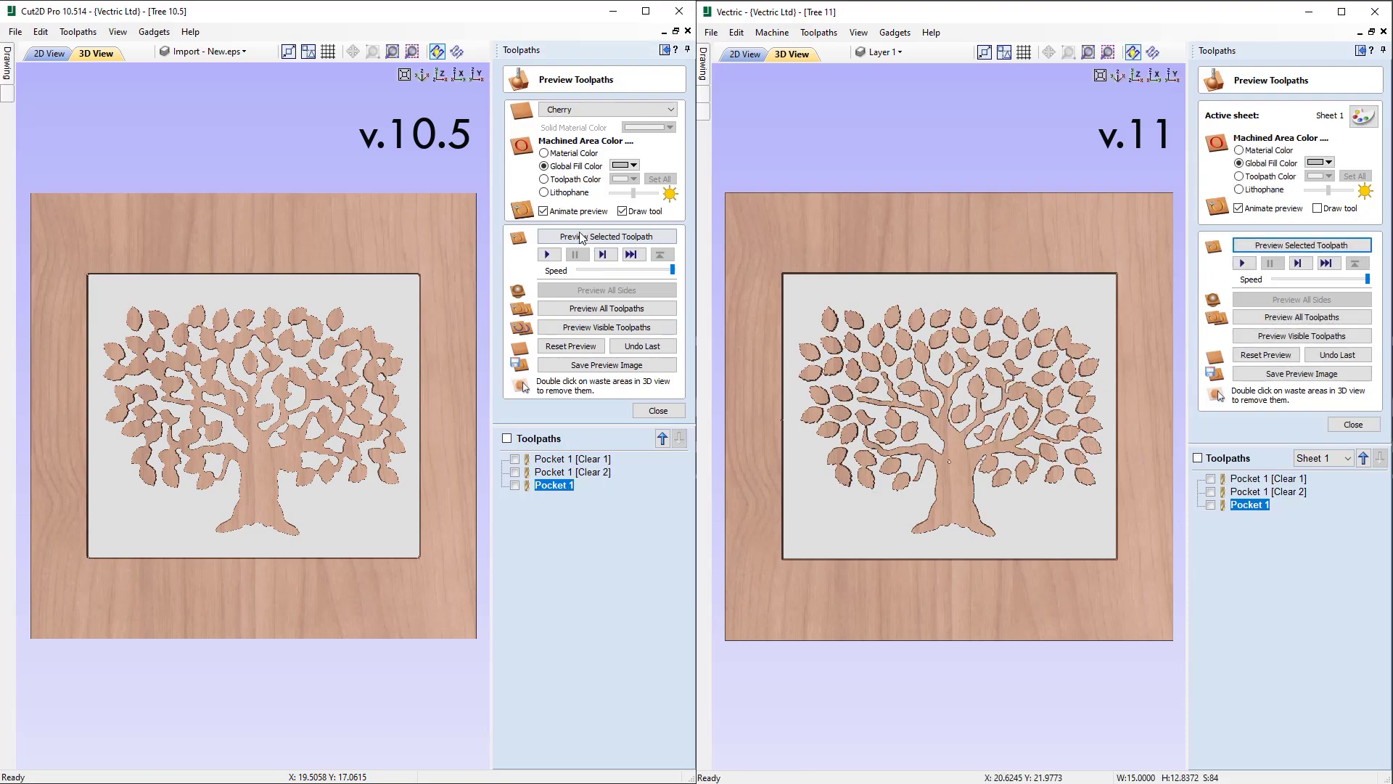
click(585, 236)
drag(1088, 540, 1103, 494)
- Close the previews and open both Toolpaths Summaries: 12:12:55 in v10.5 versus 07:26:35 in v11
click(657, 411)
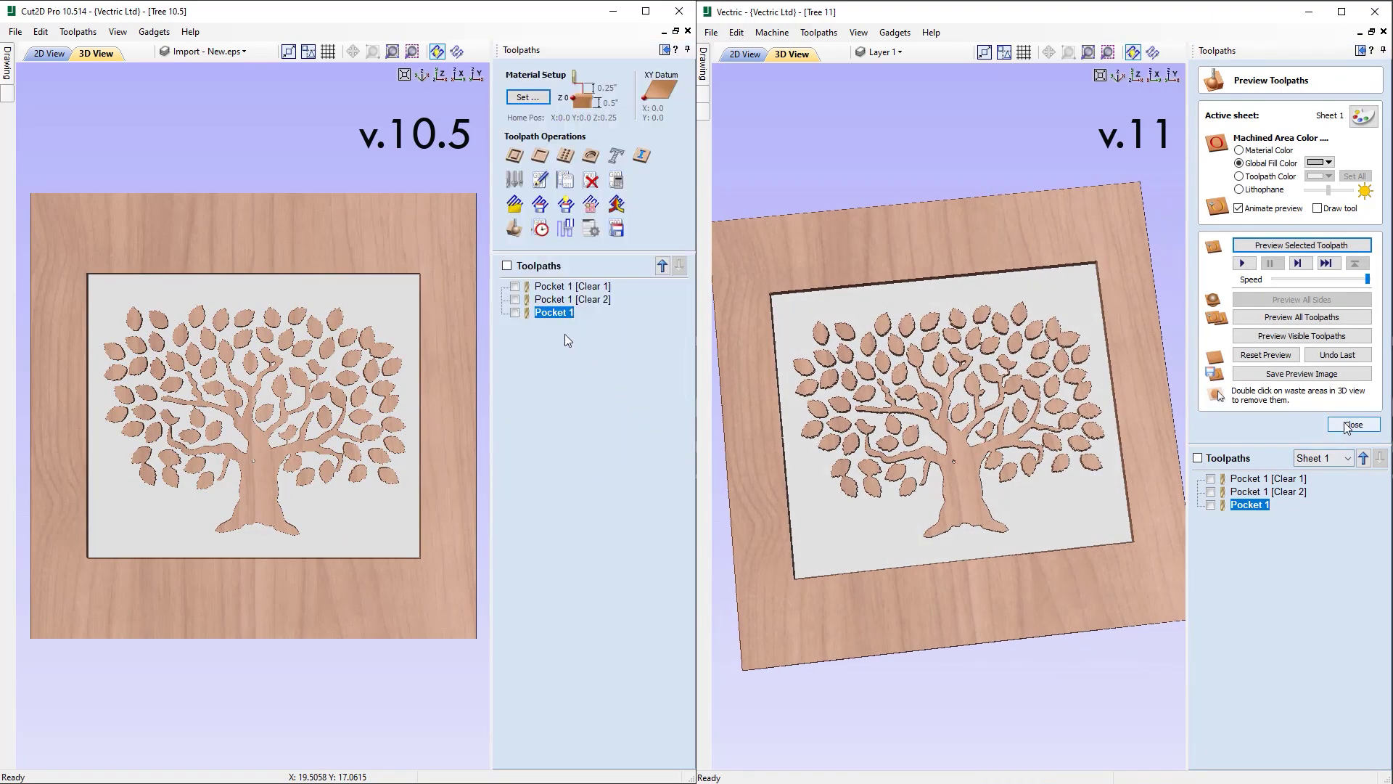
click(1353, 424)
click(506, 265)
click(1198, 266)
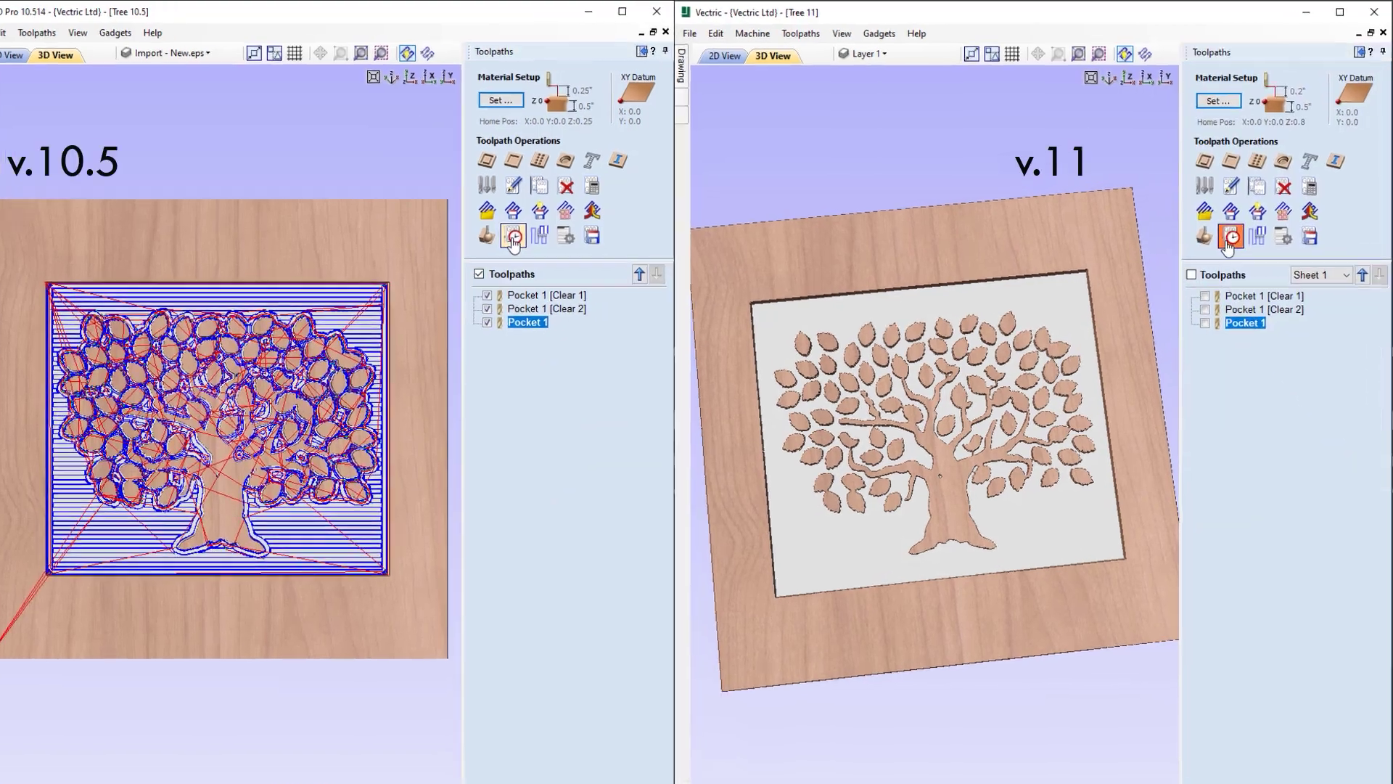
click(1236, 229)
click(266, 303)
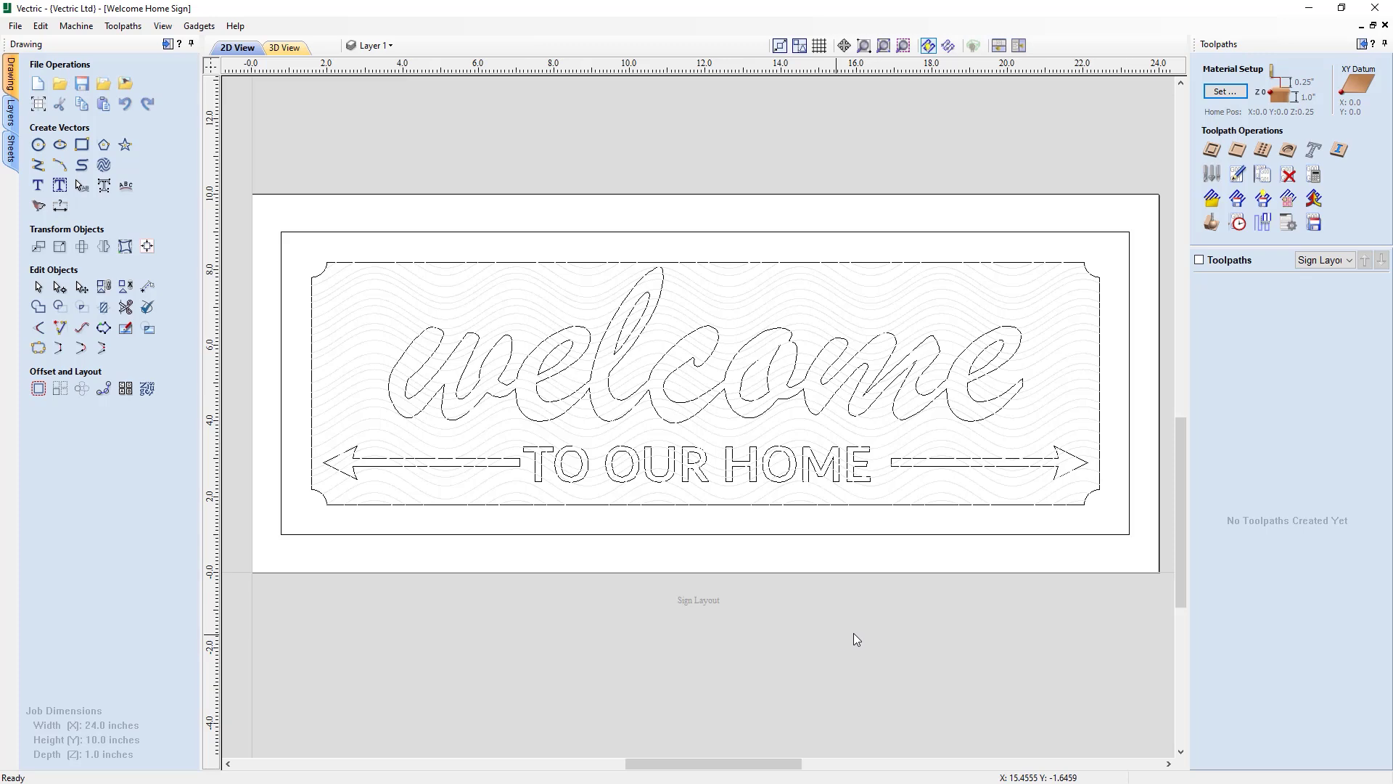
- Zoom out and activate the White Acrylic, Black Acrylic, Cherry, then Sign Layout sheets in turn
scroll(864, 624, down, 1)
scroll(864, 629, down, 2)
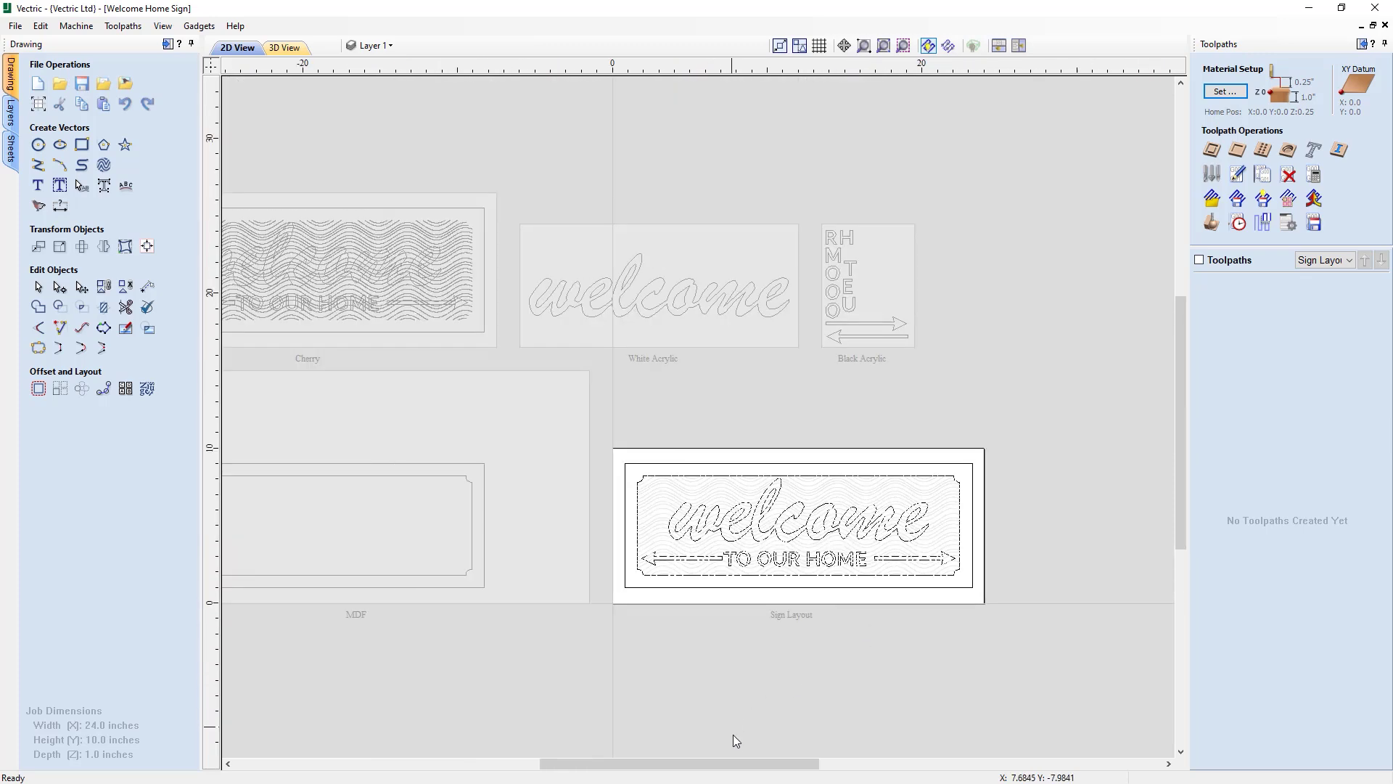
drag(736, 769, 699, 763)
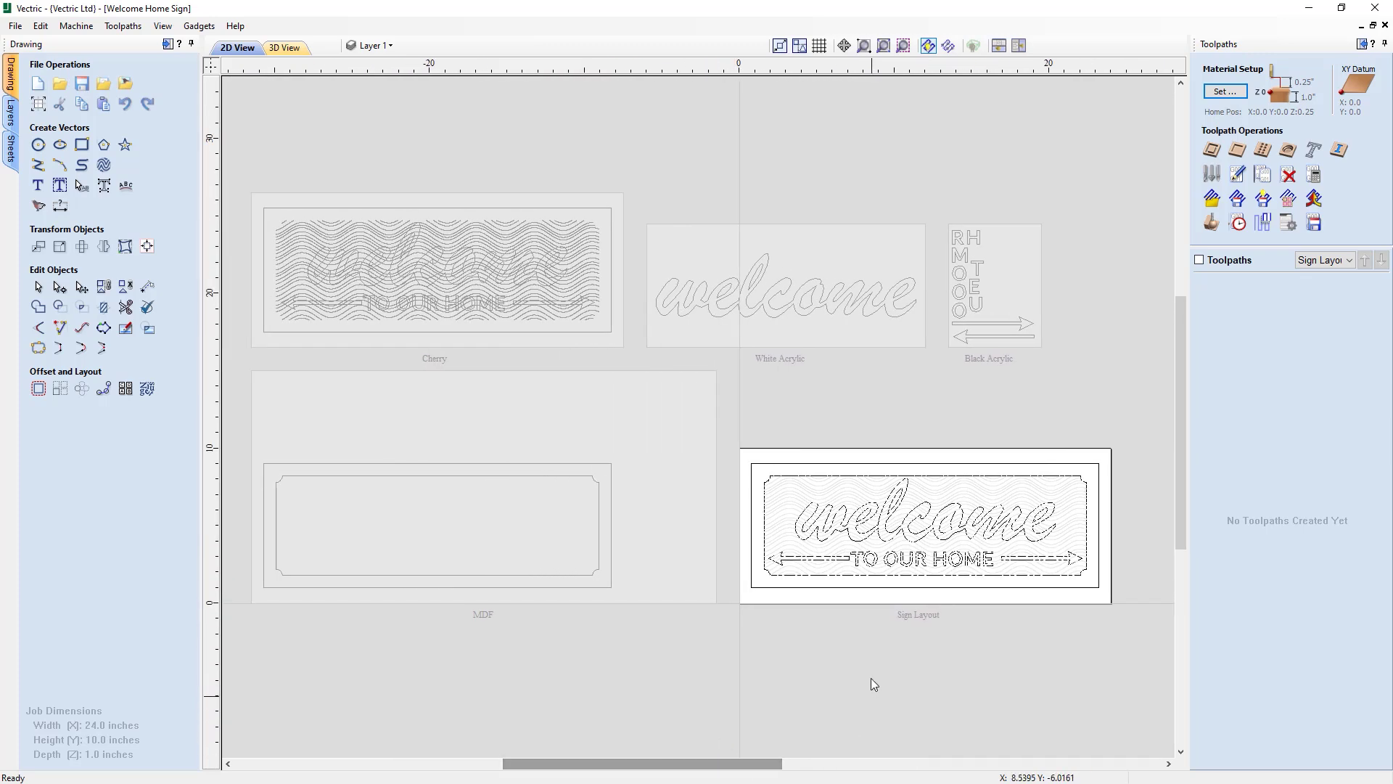
click(802, 331)
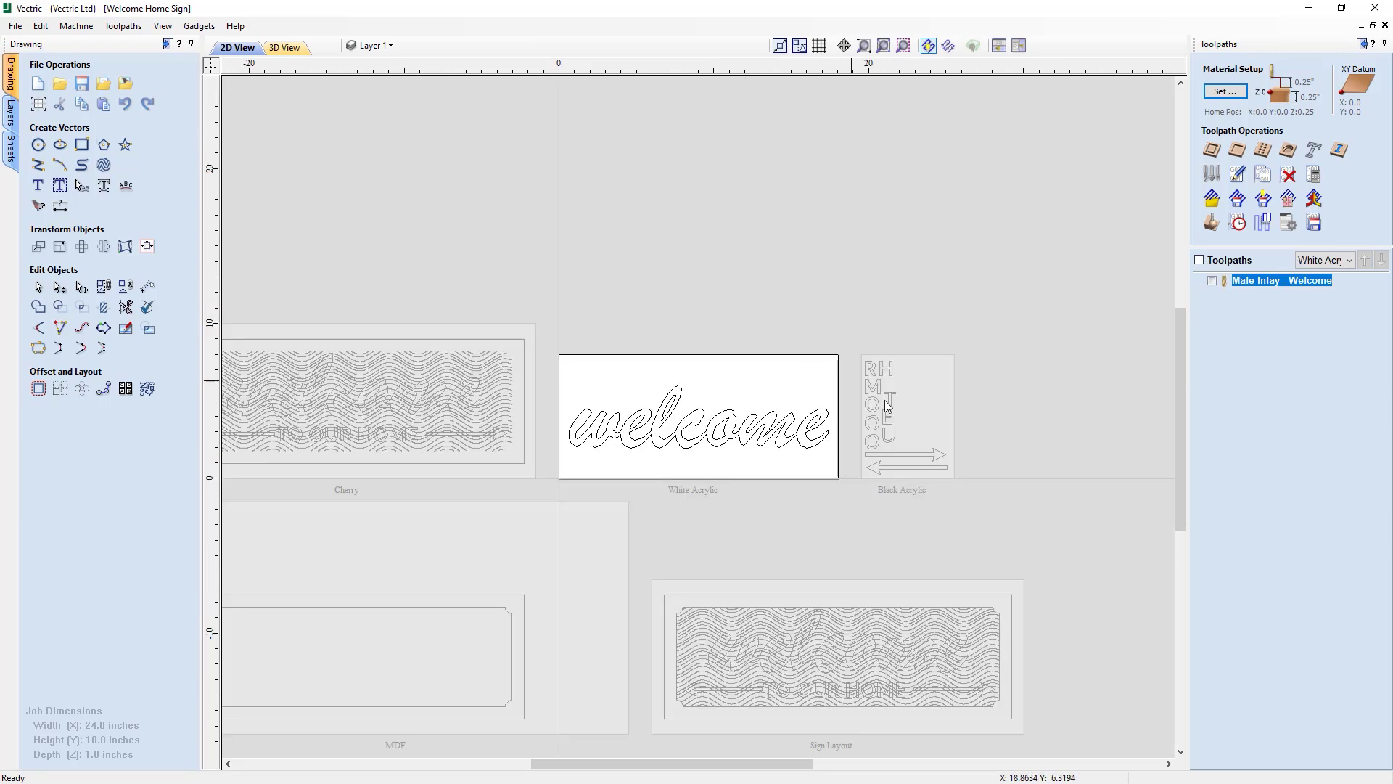
click(908, 407)
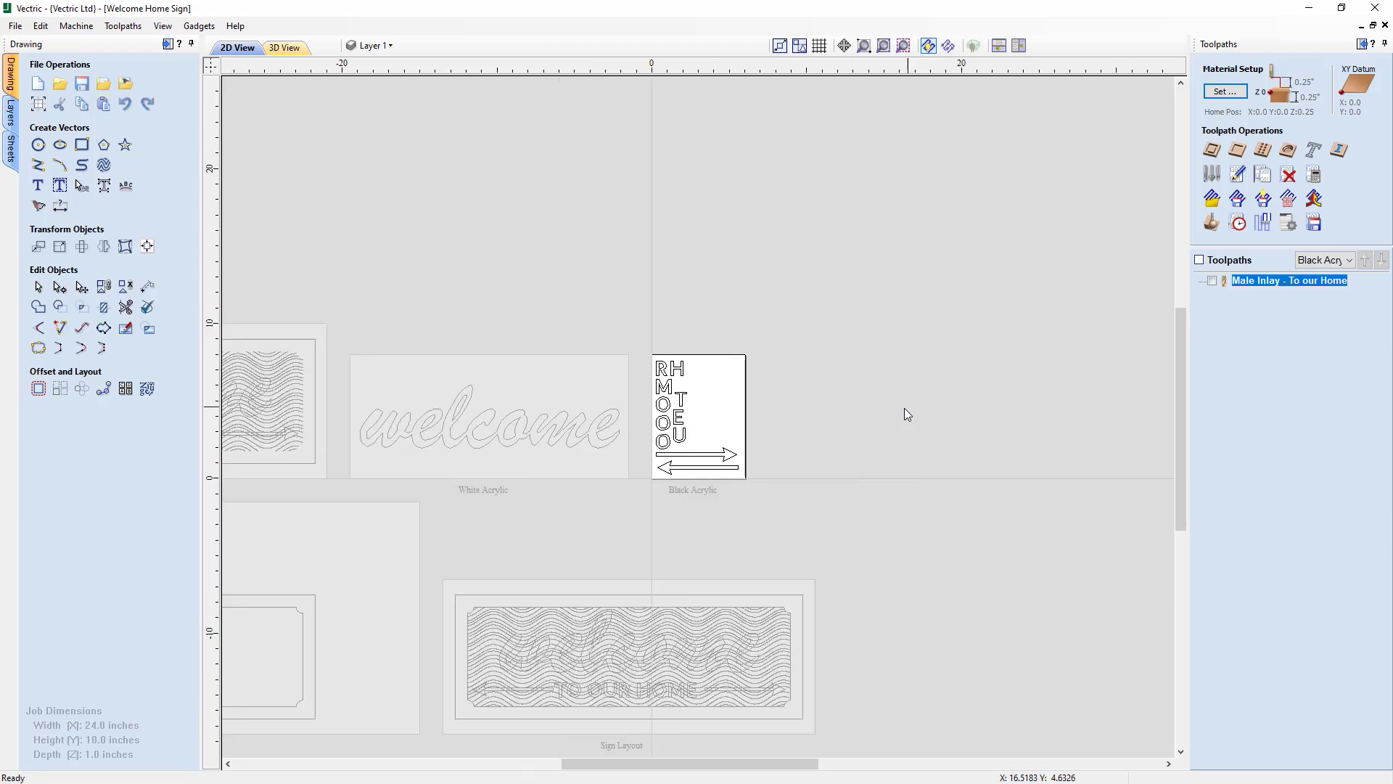
click(306, 472)
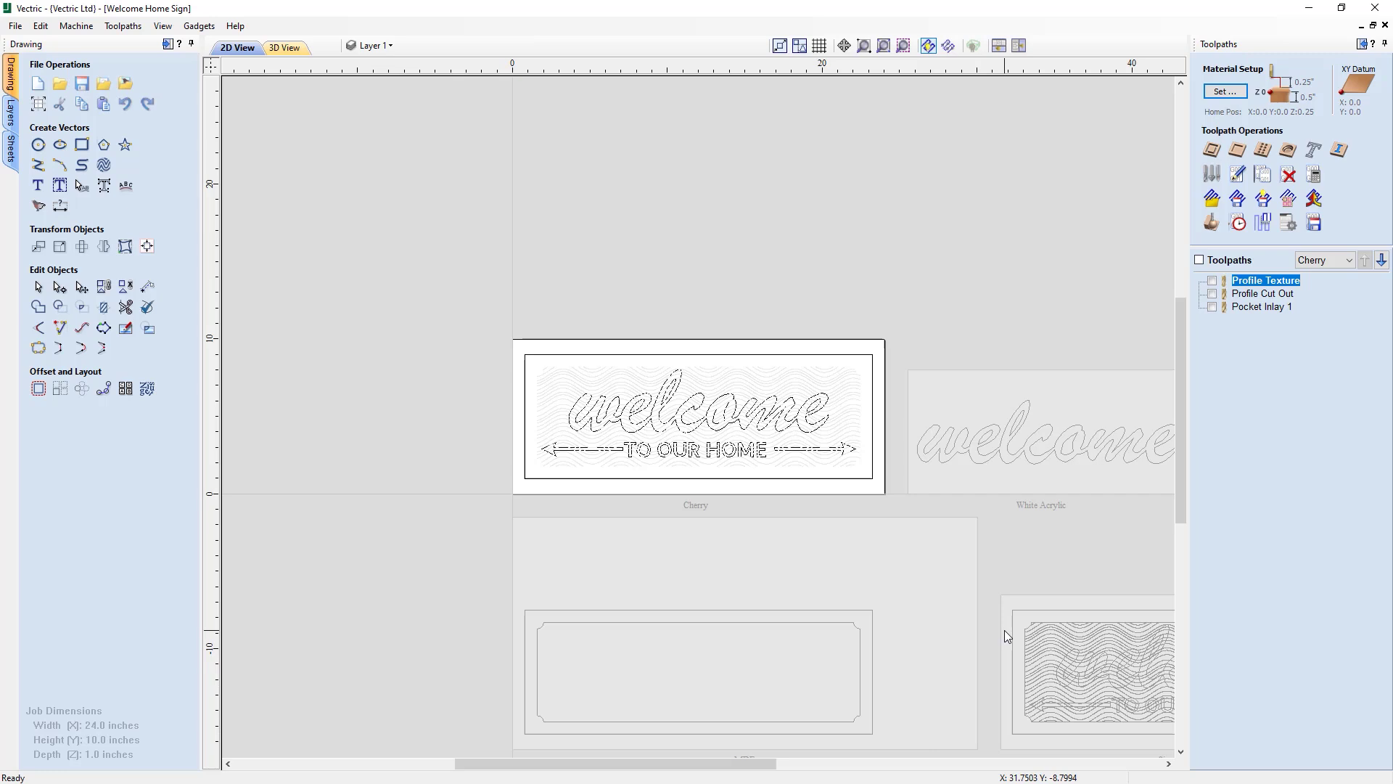
click(1004, 630)
- In the Sheets list, activate Cherry, MDF and Sign Layout, then step through to White Acrylic
click(11, 149)
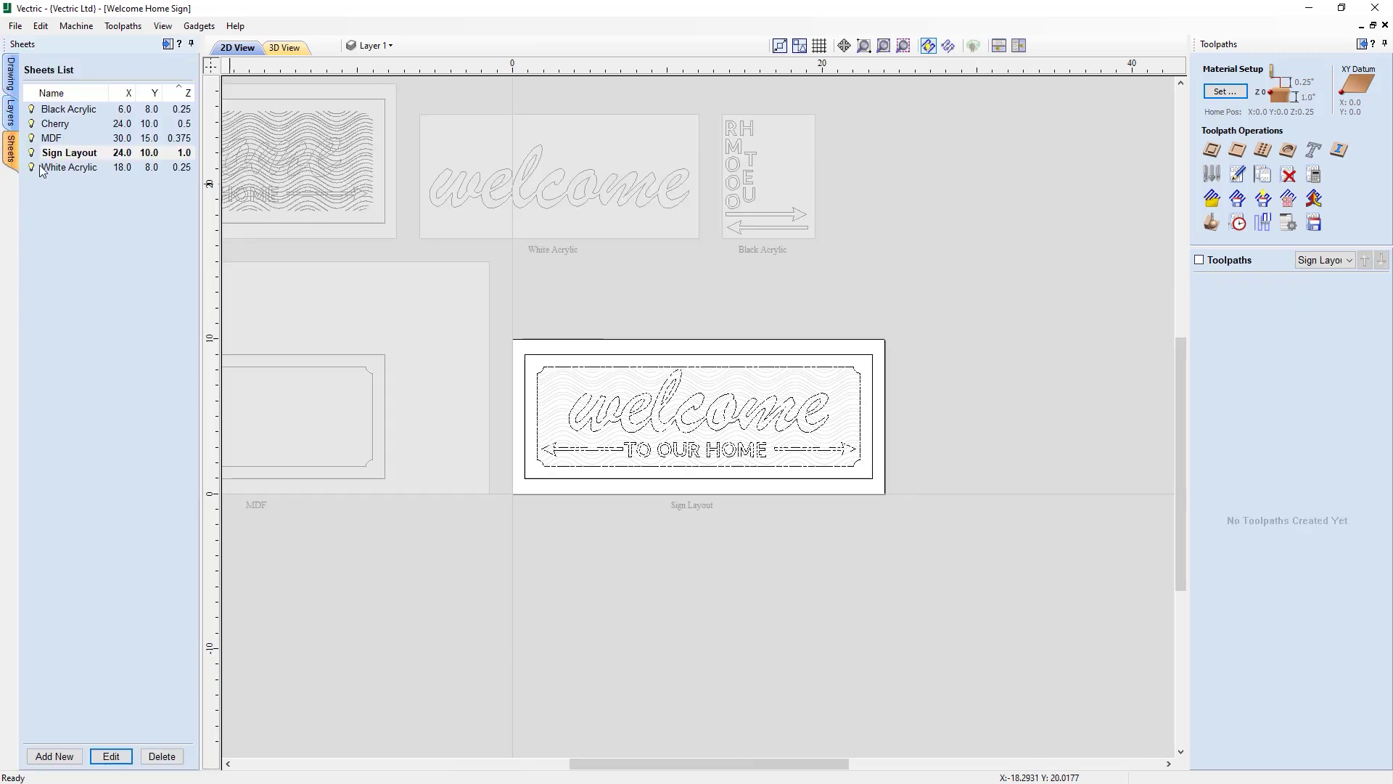
click(80, 109)
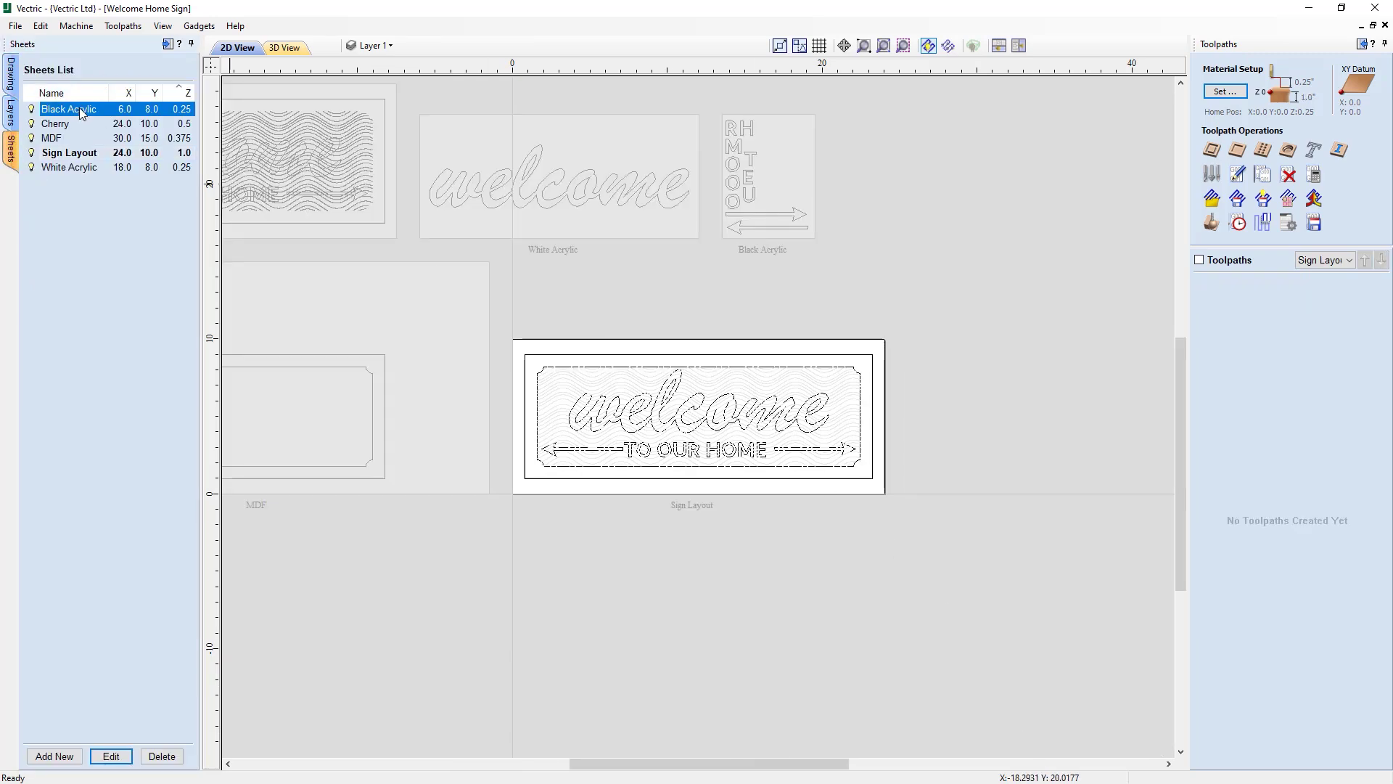
double_click(77, 120)
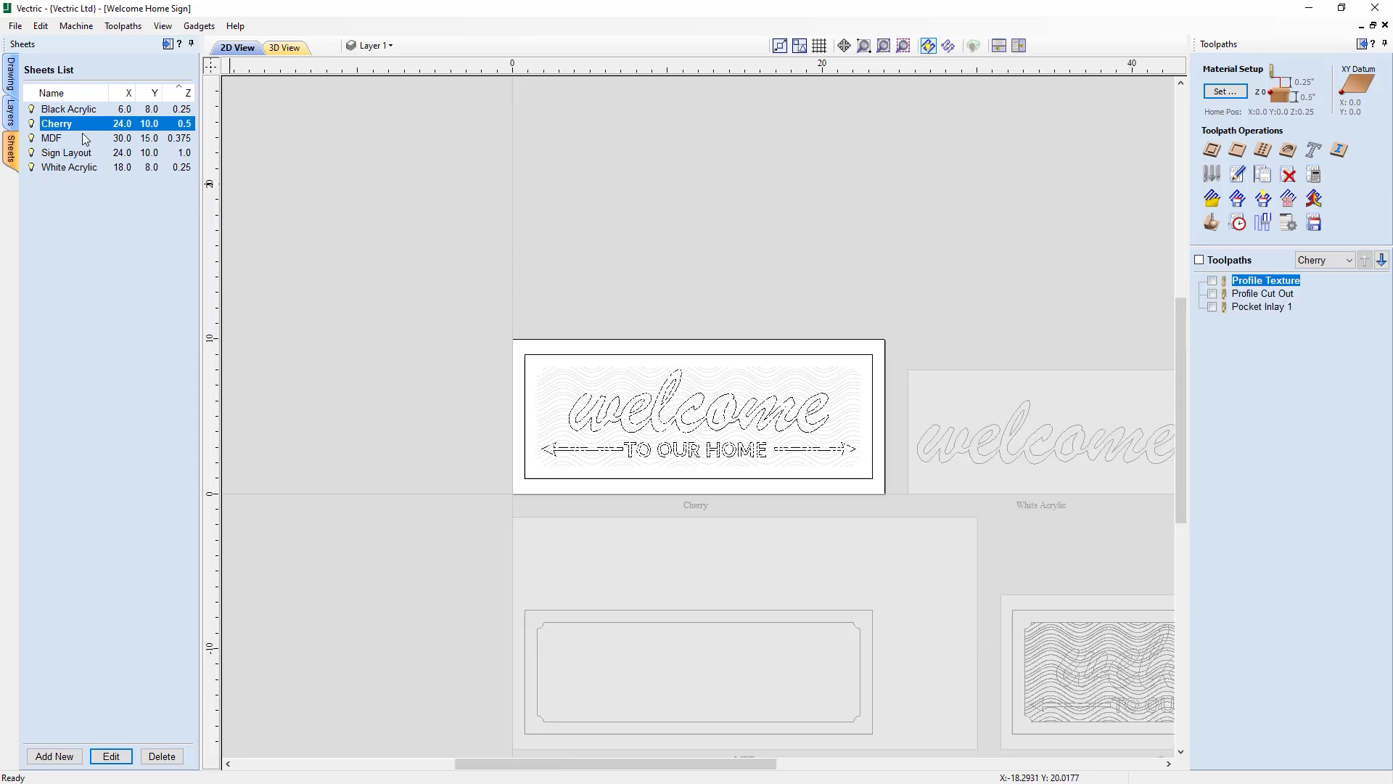
click(83, 138)
double_click(83, 138)
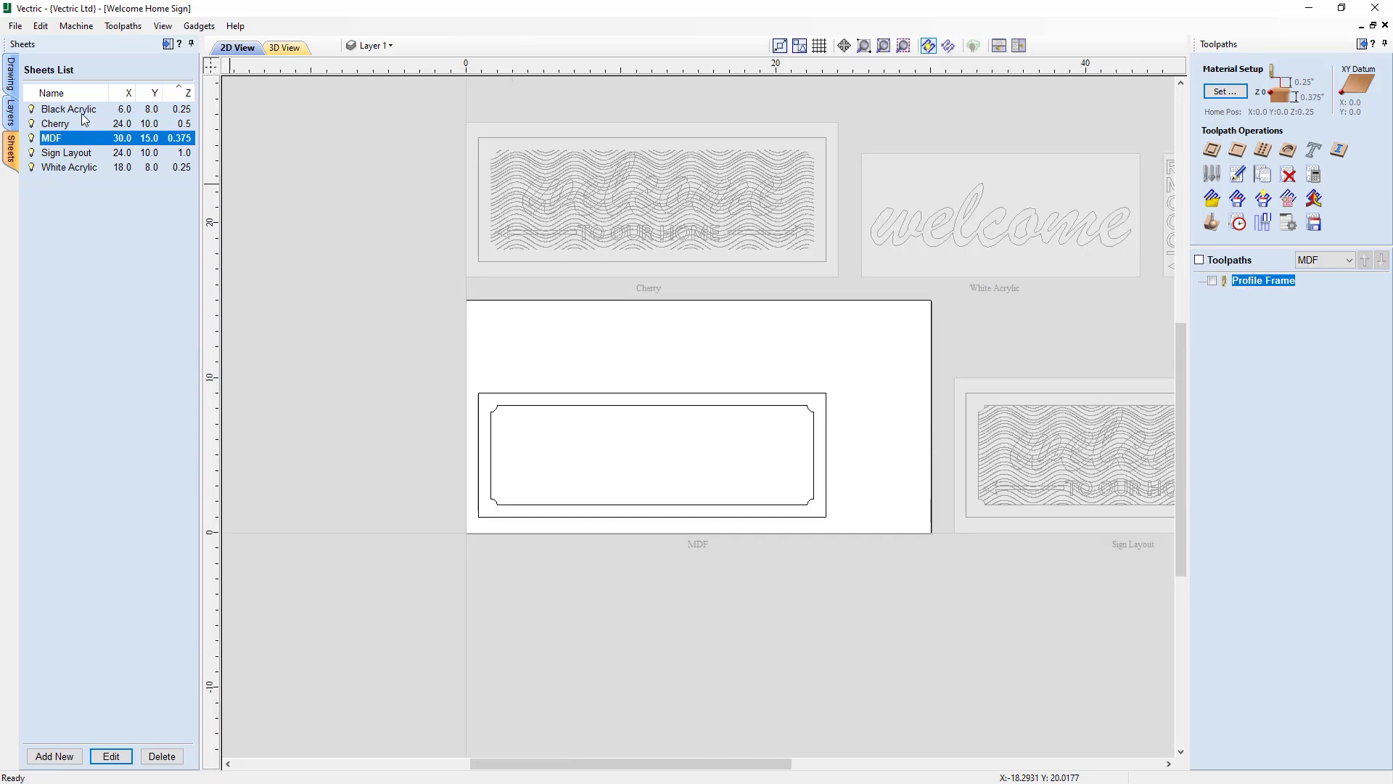
double_click(78, 154)
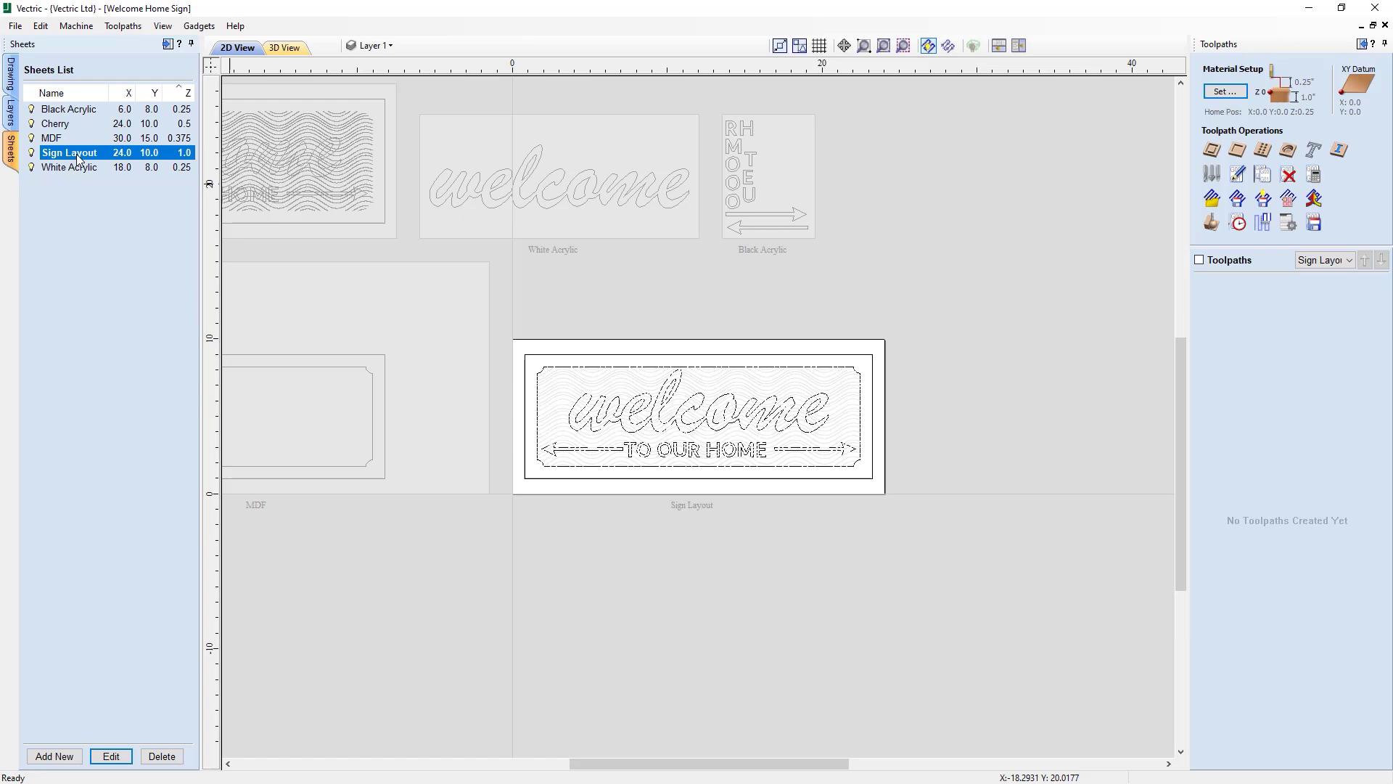
click(81, 110)
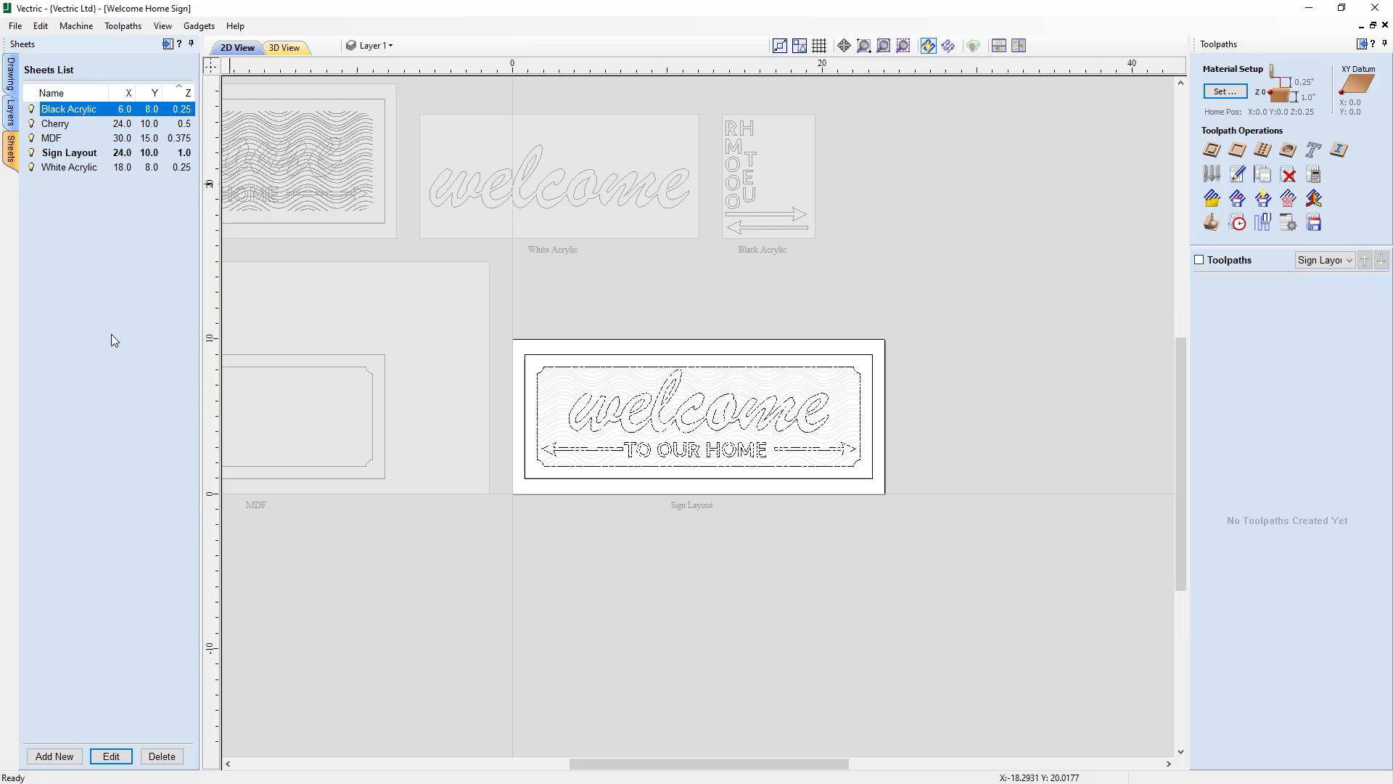
click(98, 123)
click(85, 136)
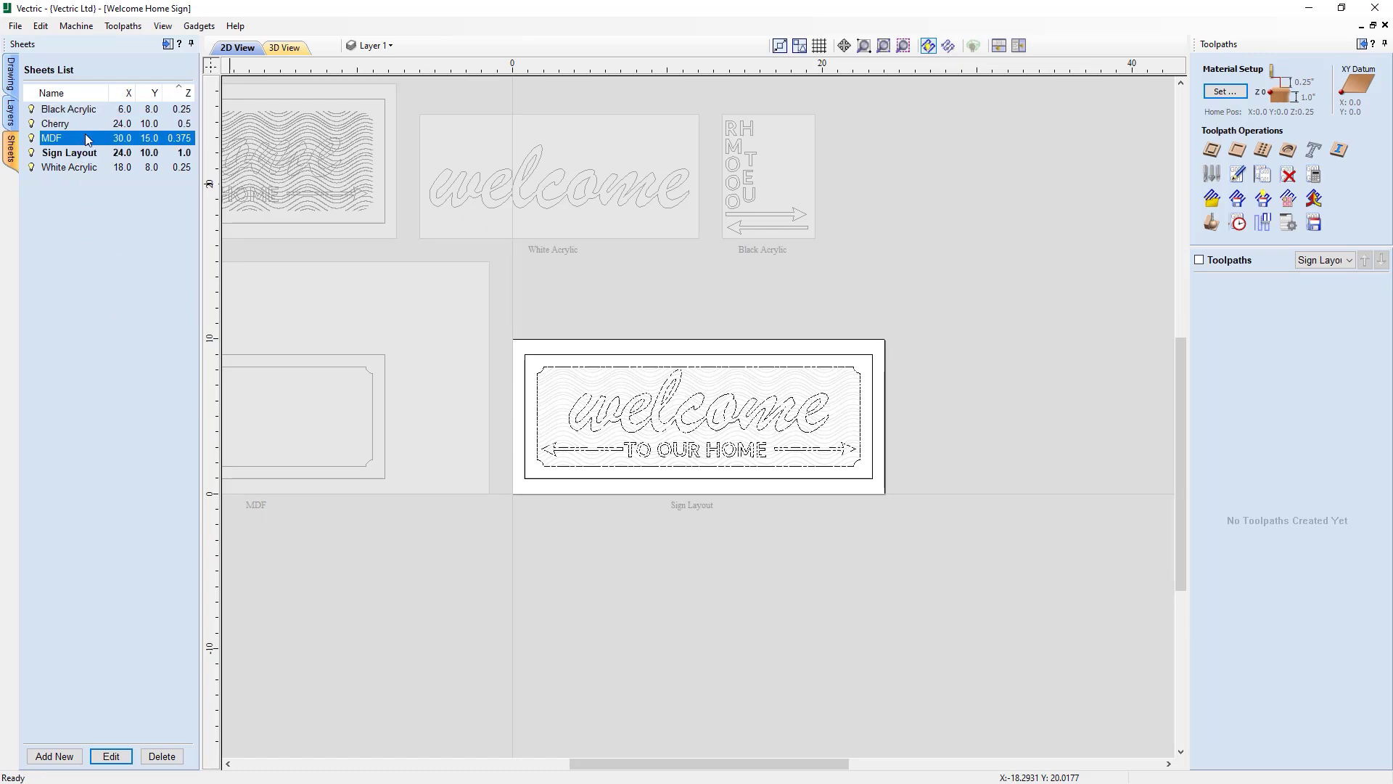
click(85, 152)
click(85, 166)
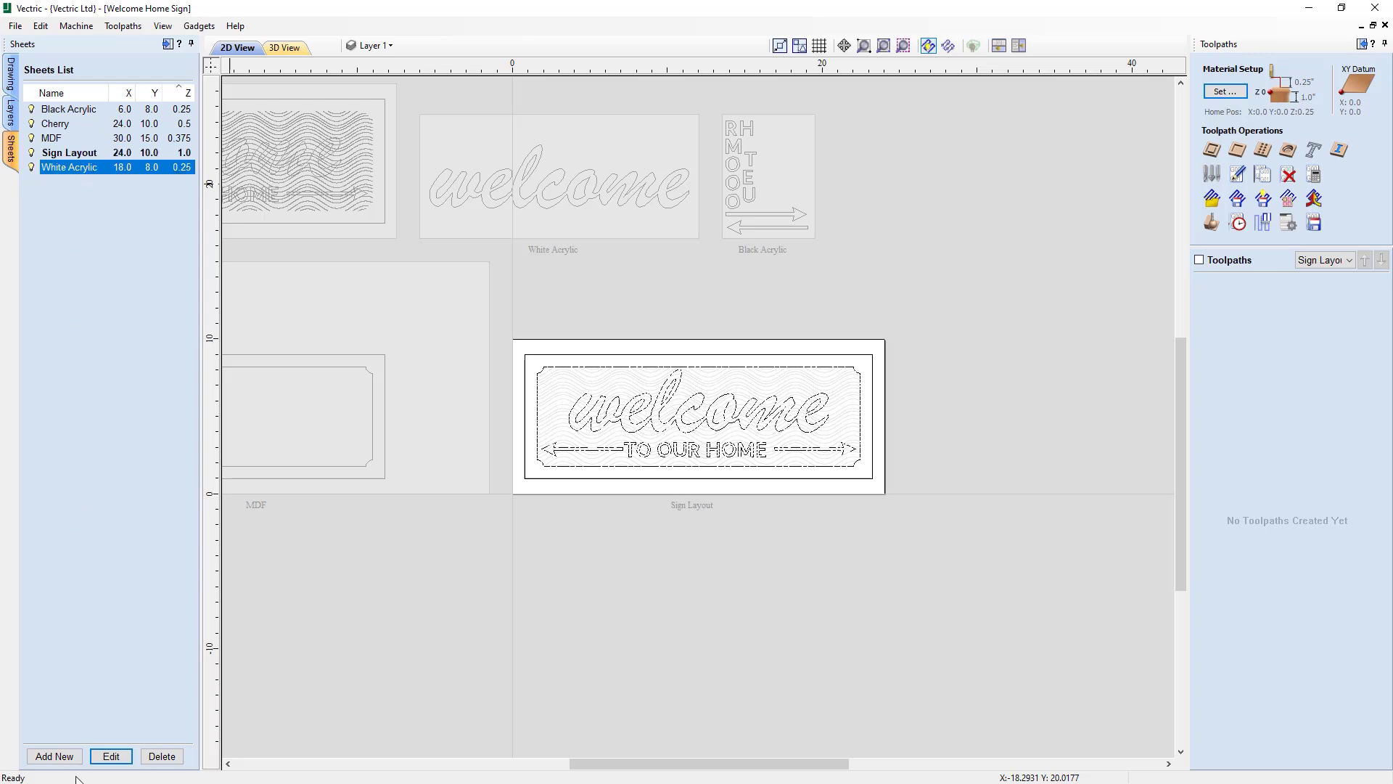
- Add an 18 x 8 x 0.25 Sheet 1, view its settings, delete it, and reactivate Sign Layout
click(55, 756)
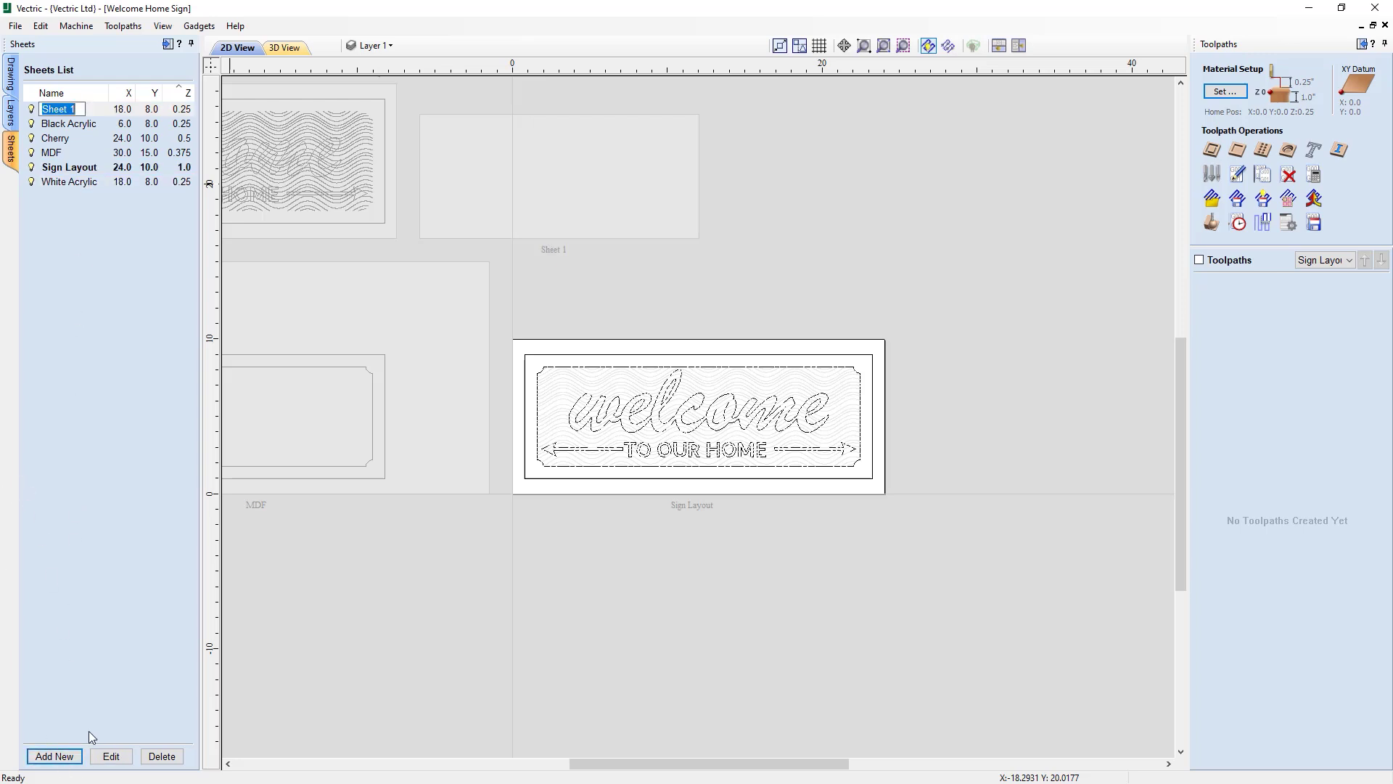
click(109, 754)
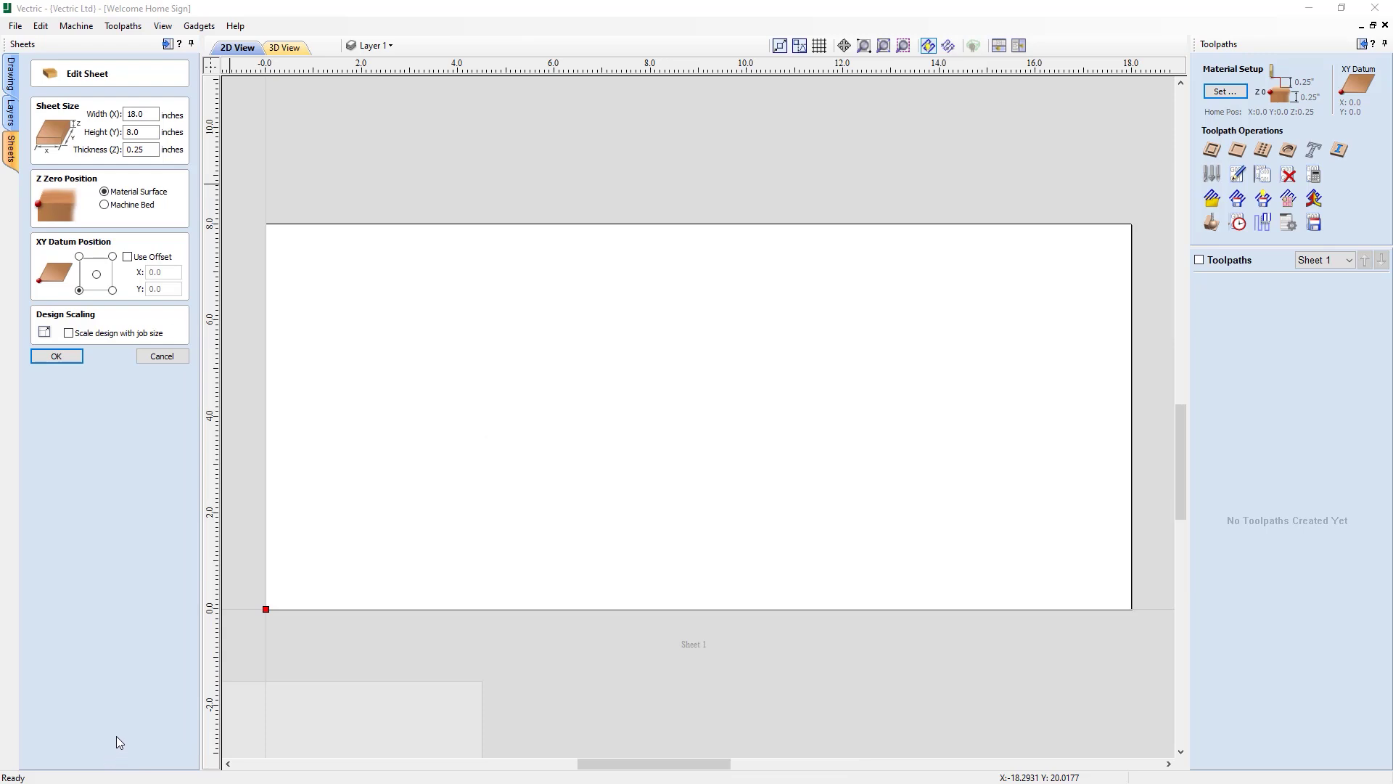
click(160, 357)
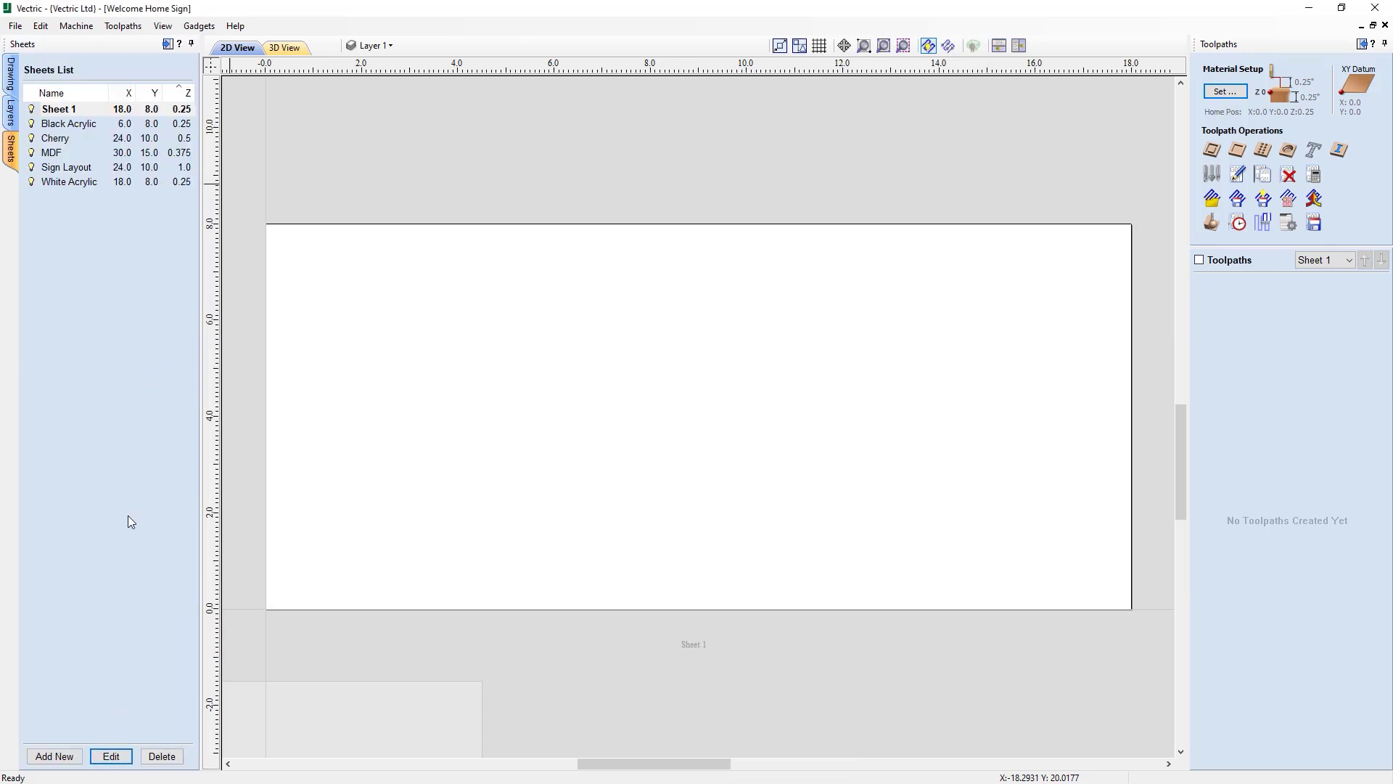
click(162, 757)
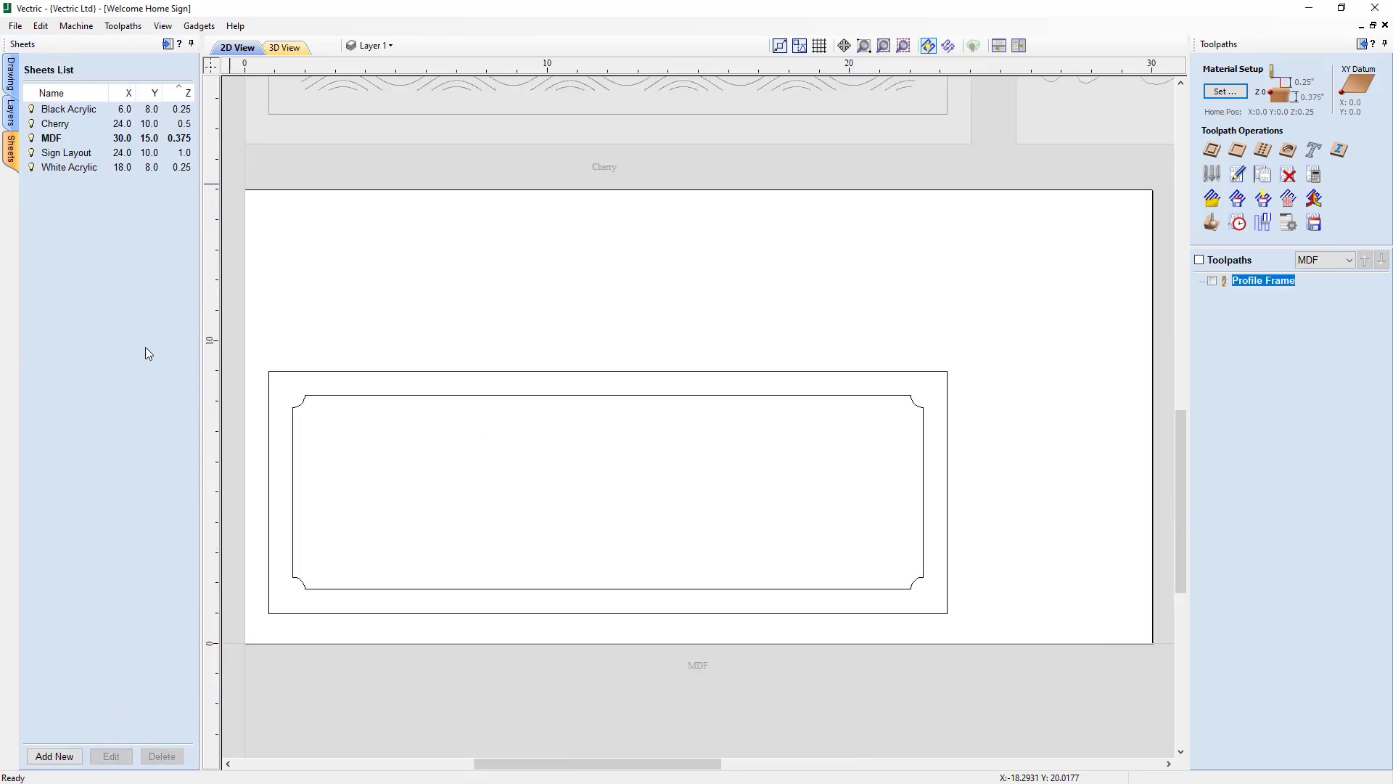
click(74, 153)
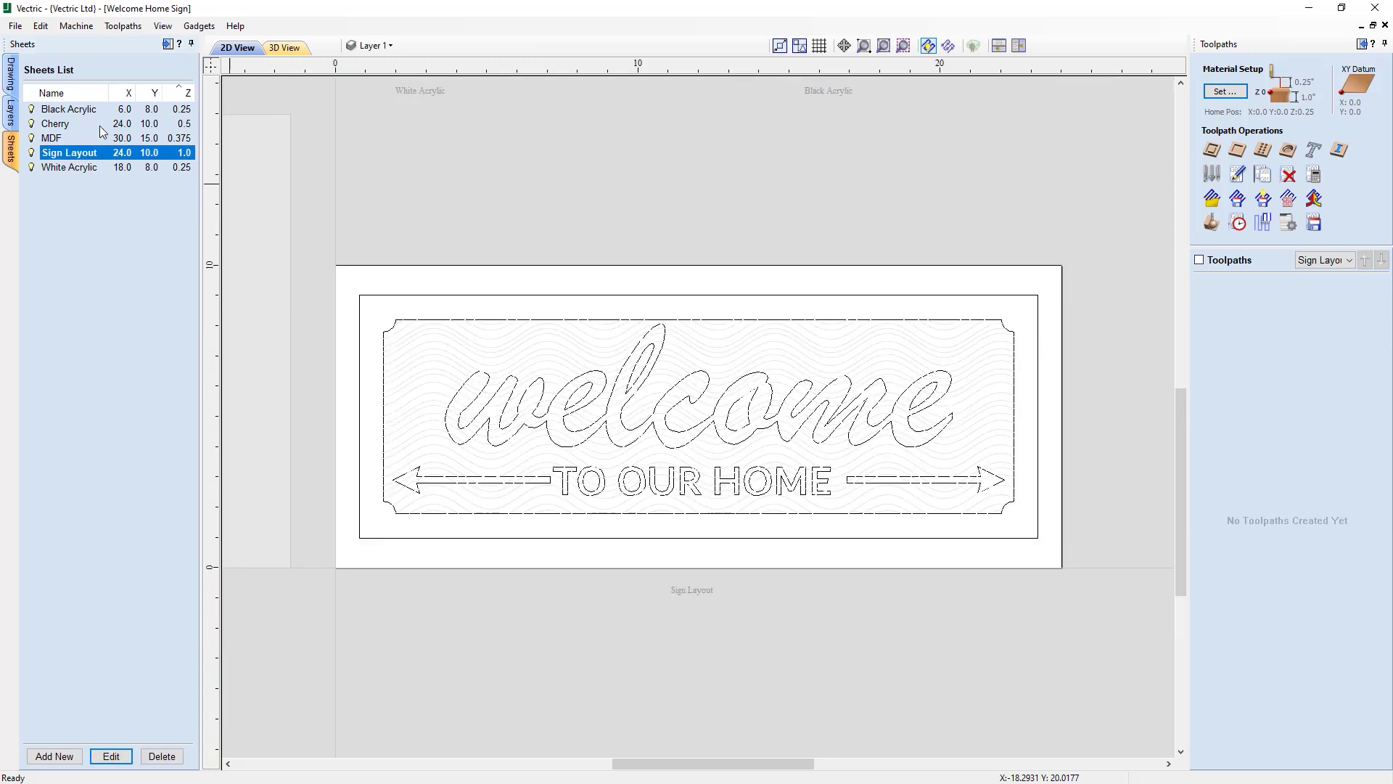
- Tile the 2D and 3D views, view from the top, and preview the Black Acrylic inlay toolpath
click(1000, 46)
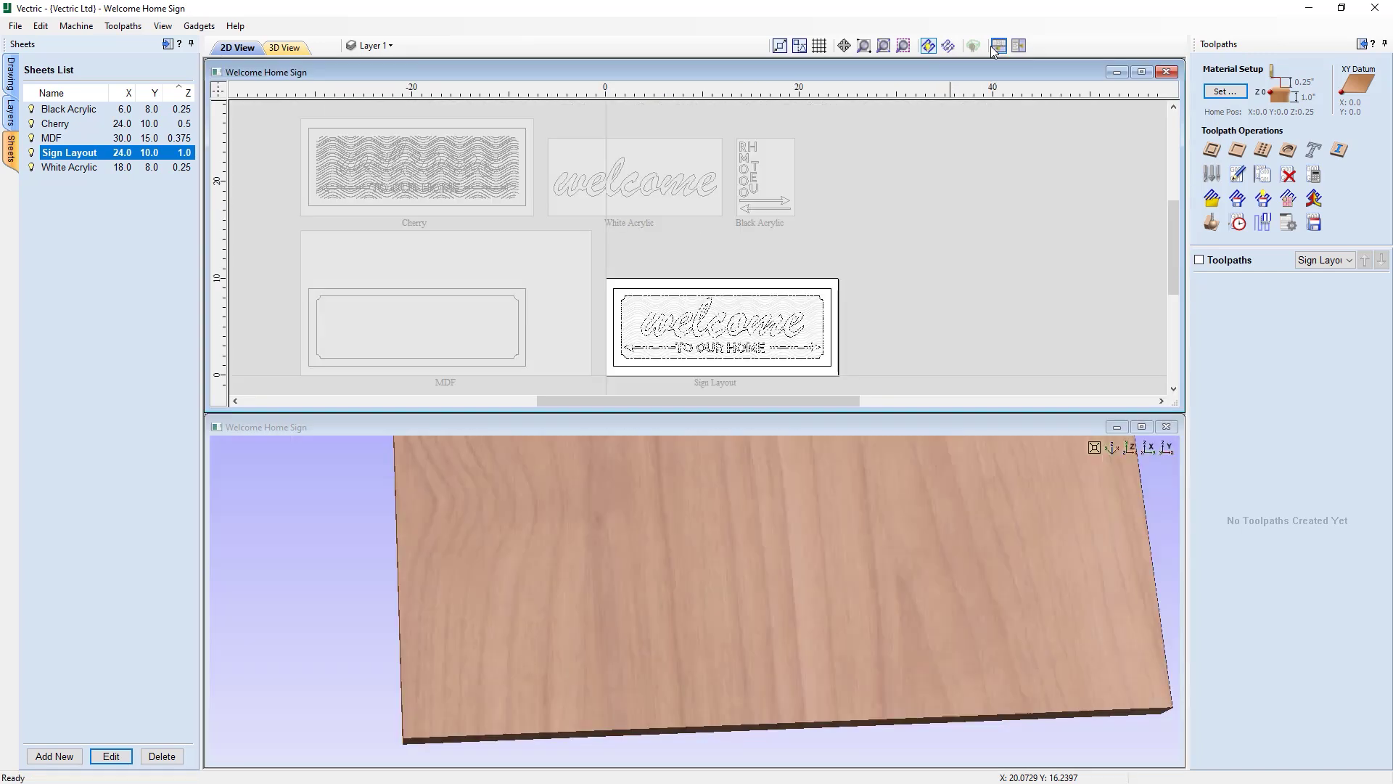
click(1131, 447)
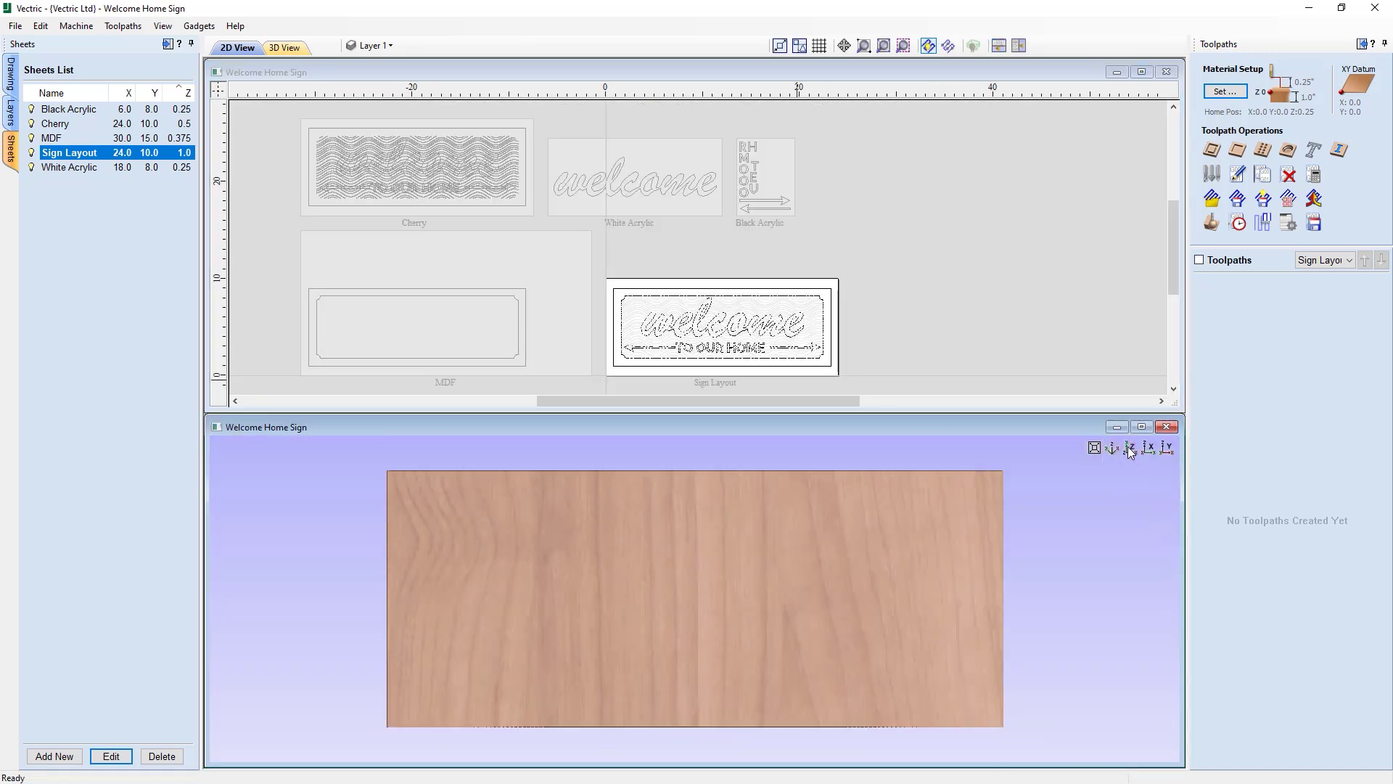
click(1325, 260)
click(1321, 276)
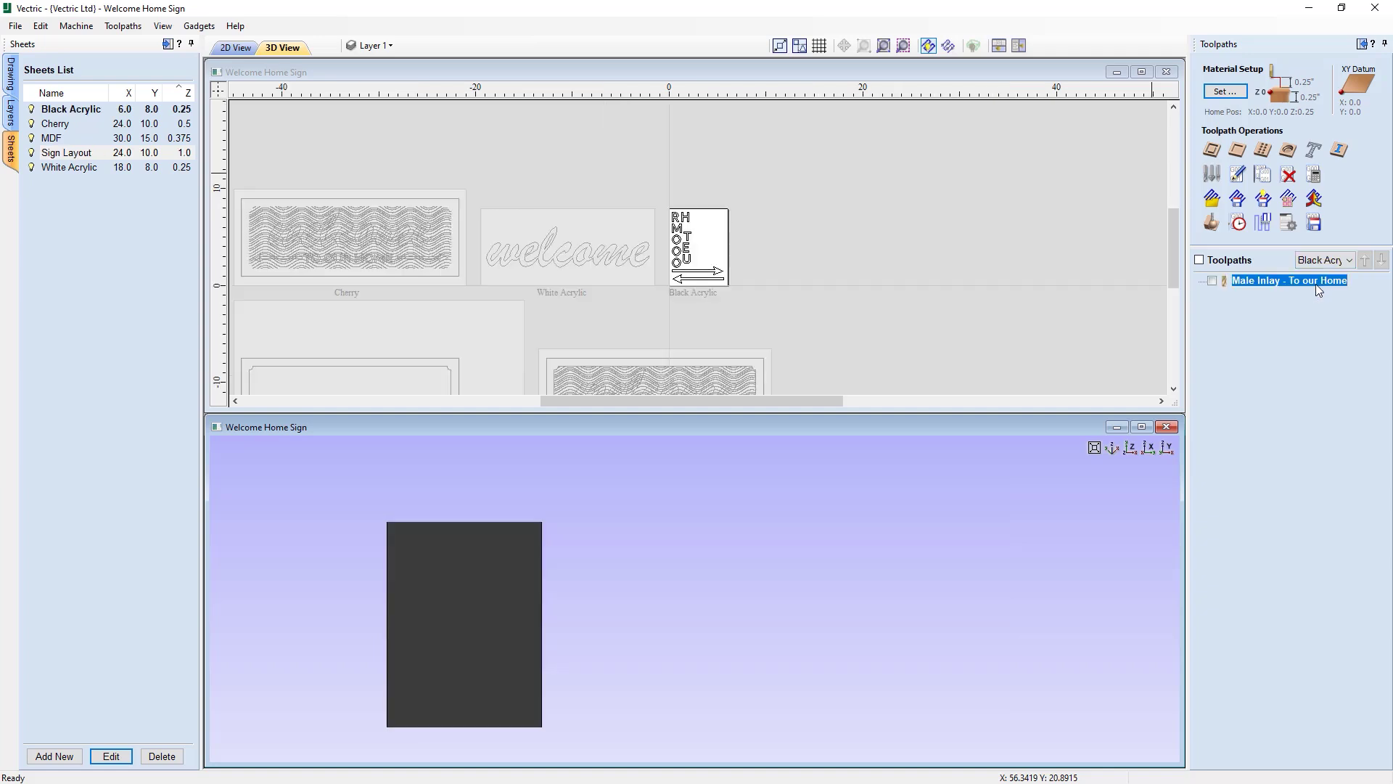
click(1211, 223)
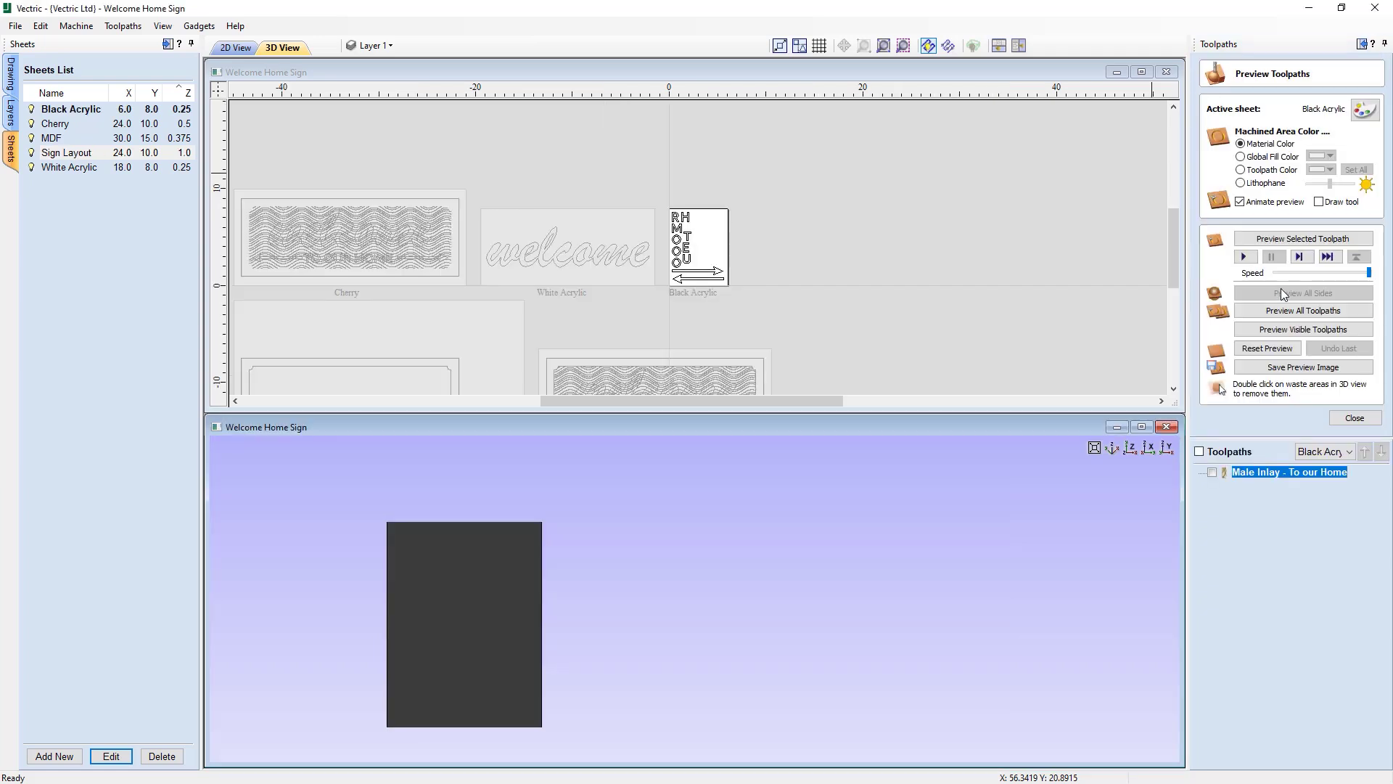
click(1298, 240)
- Preview the Cherry wave texture and White Acrylic welcome inlay, removing waste around the letters
click(1328, 451)
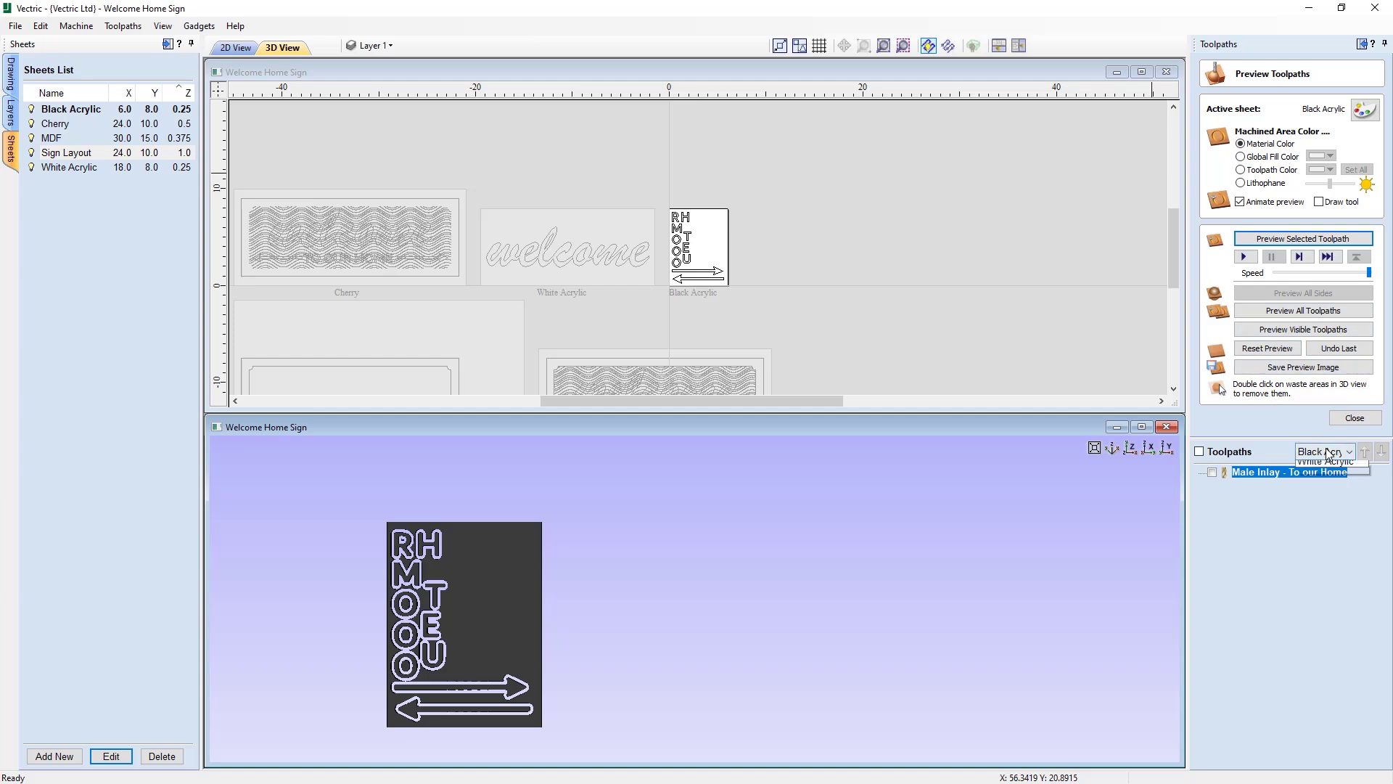
click(1325, 491)
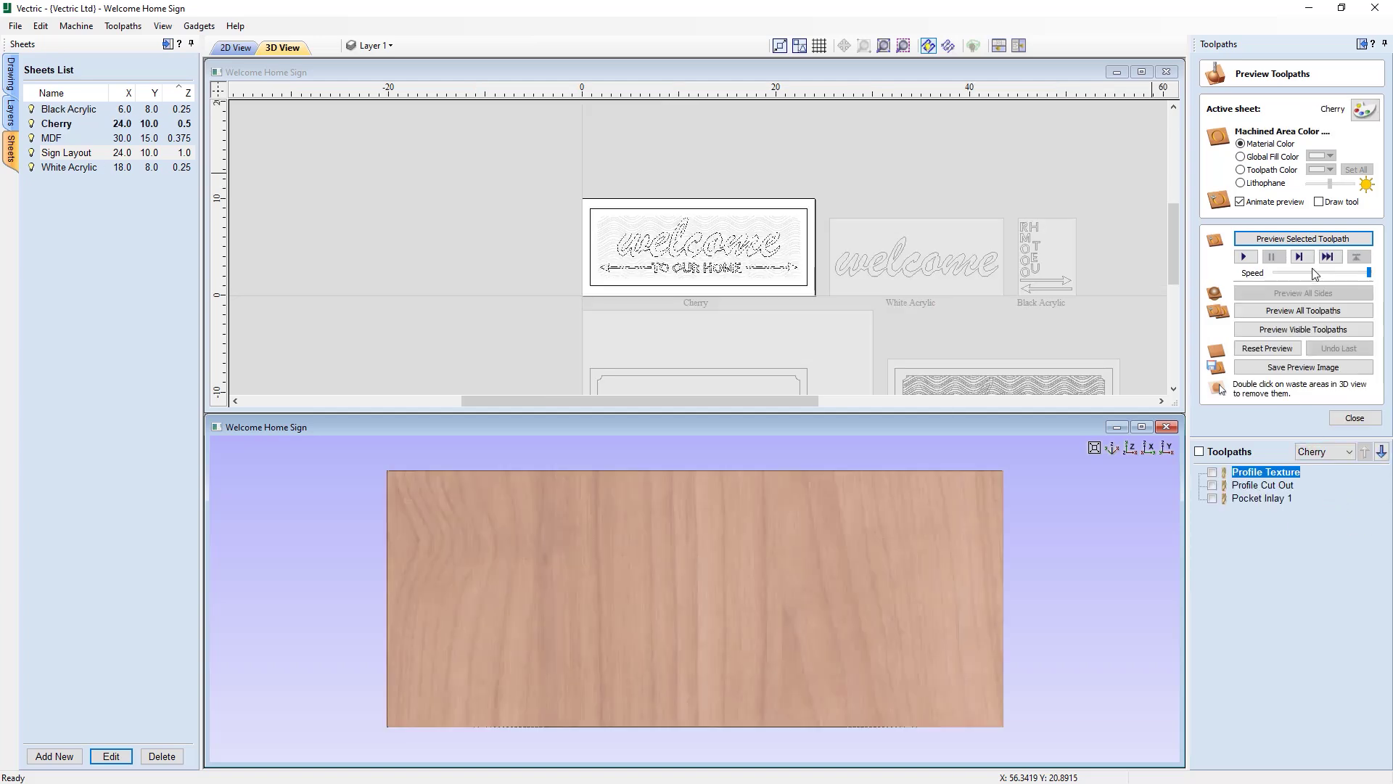
click(1304, 239)
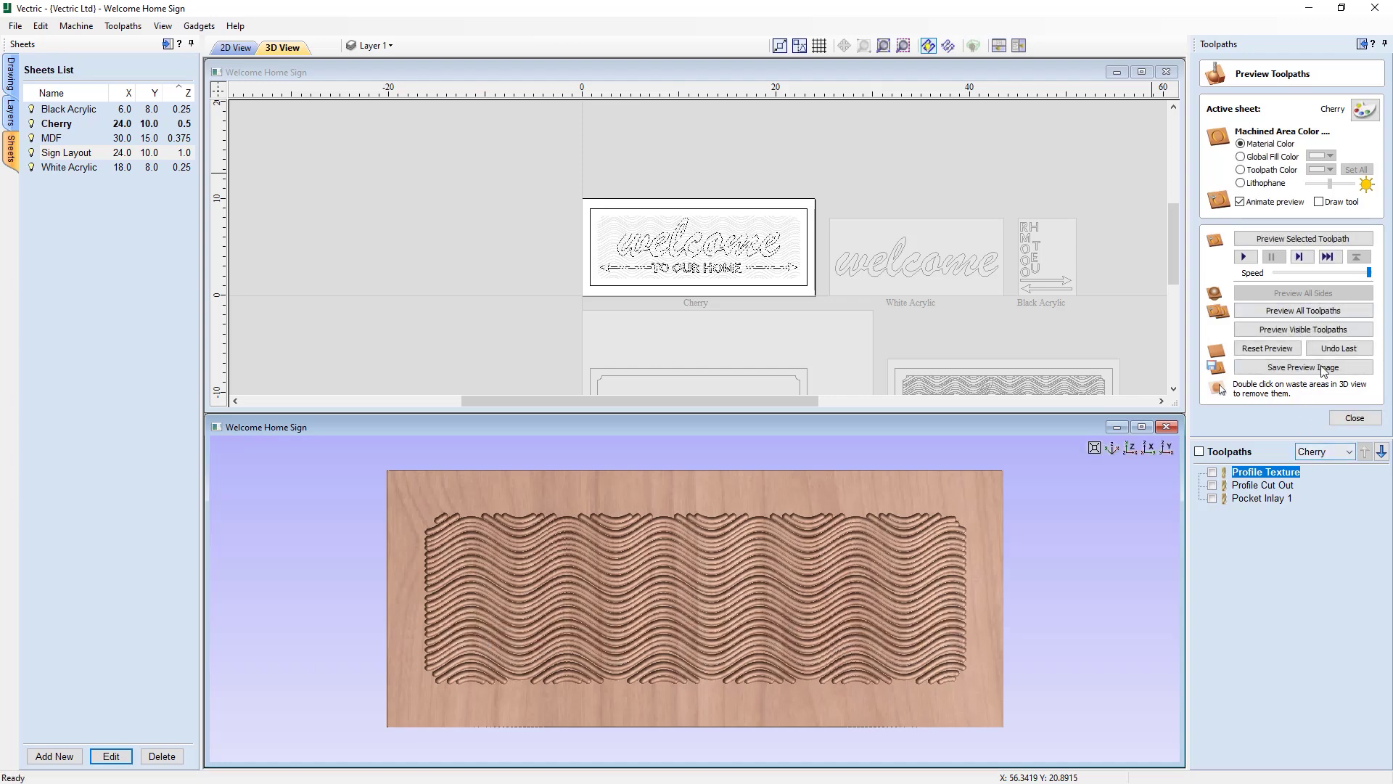
click(1332, 455)
click(1330, 527)
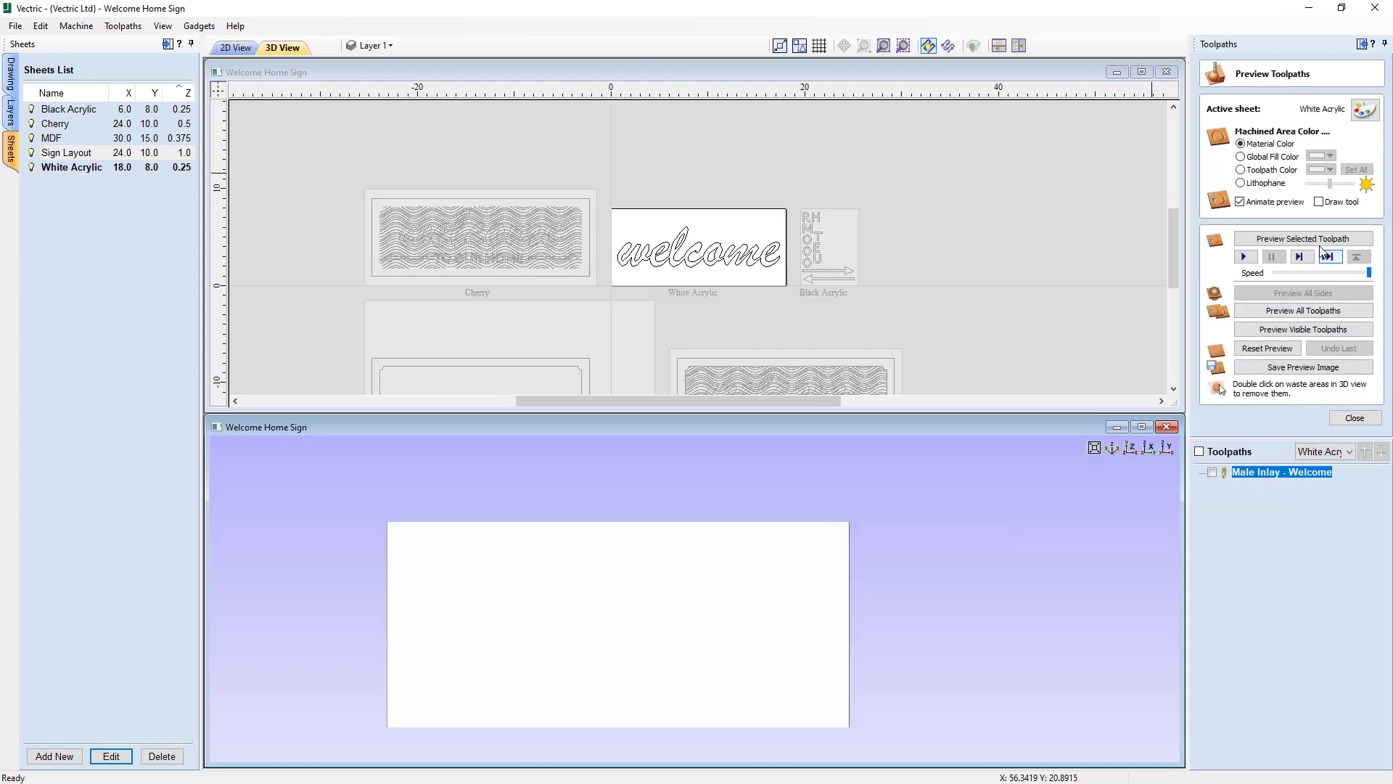
click(1314, 240)
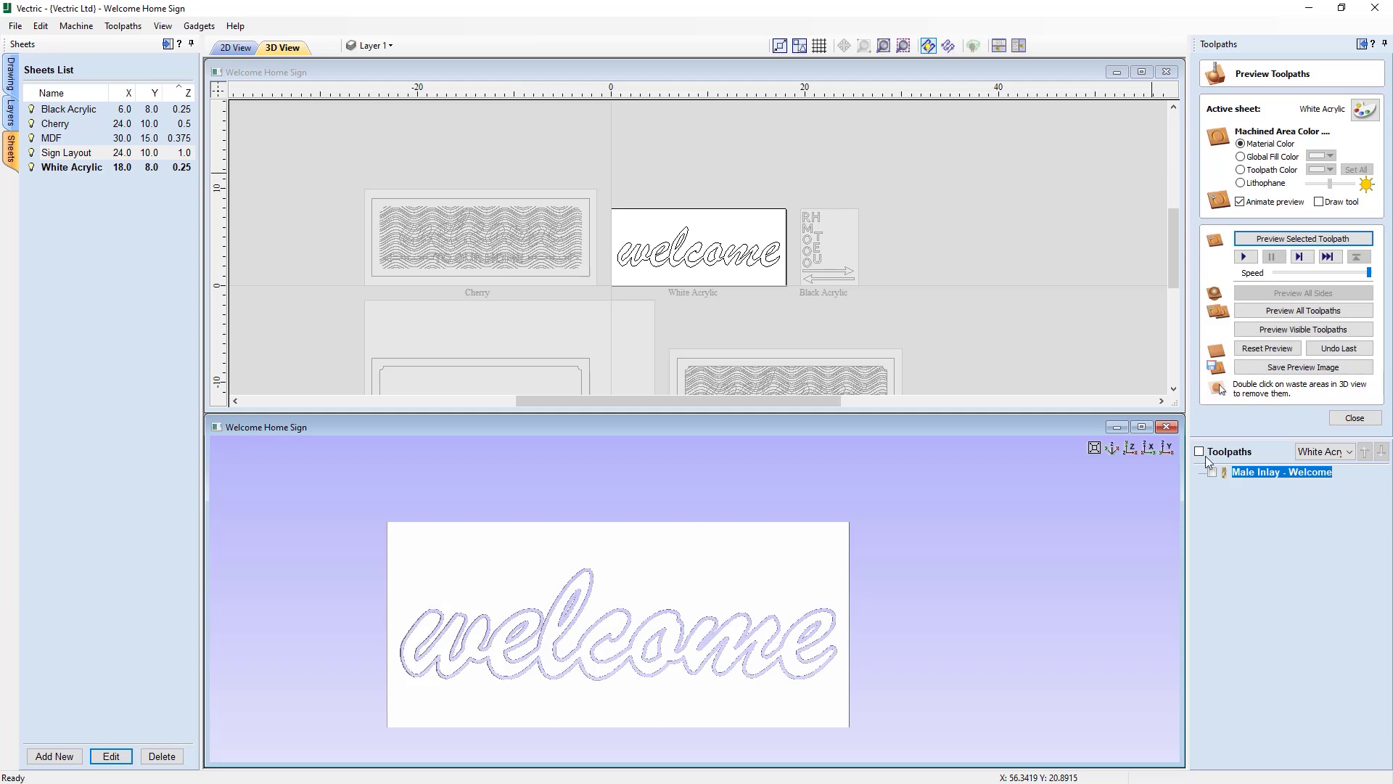
double_click(809, 544)
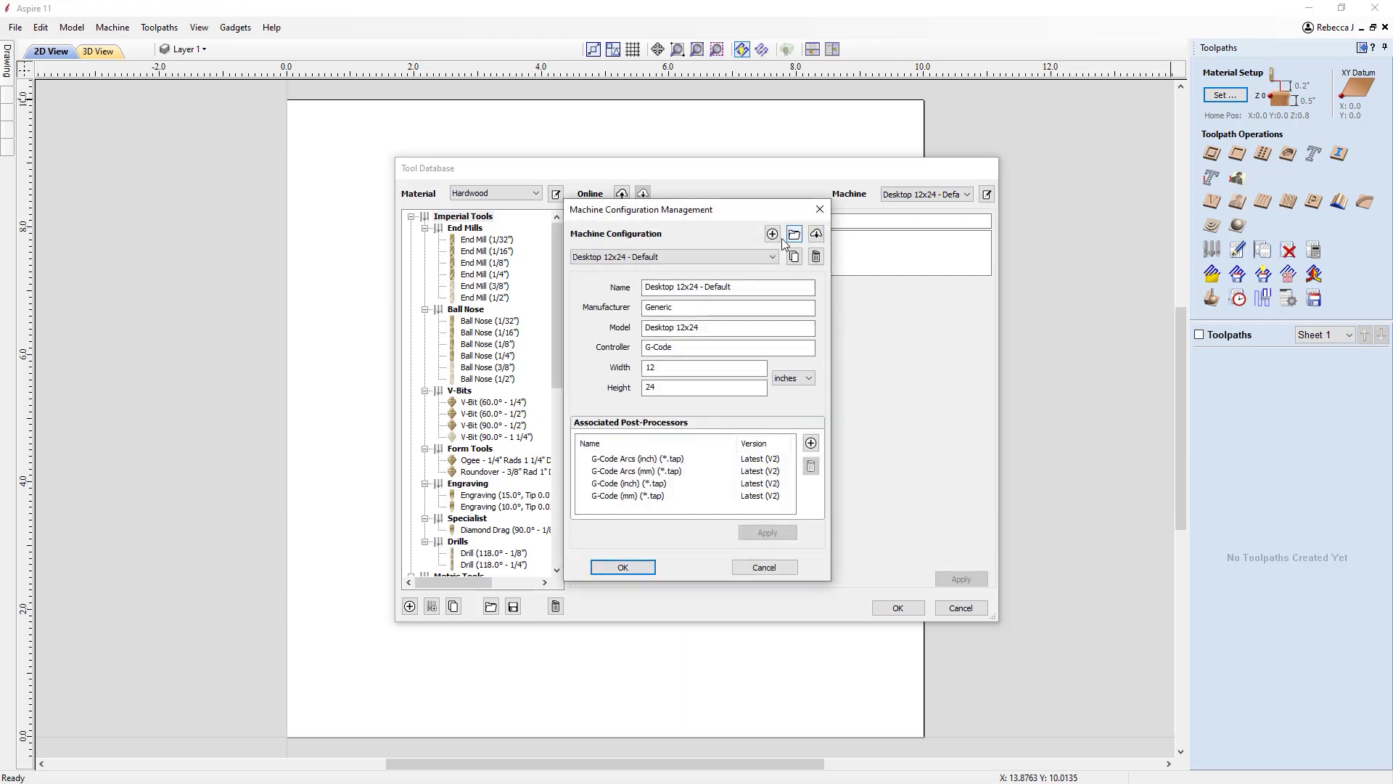
- Select Desktop 12x24 - Rotary, try the WrapX2B post-processor at V1, then revert to Latest (V1)
click(762, 256)
click(755, 290)
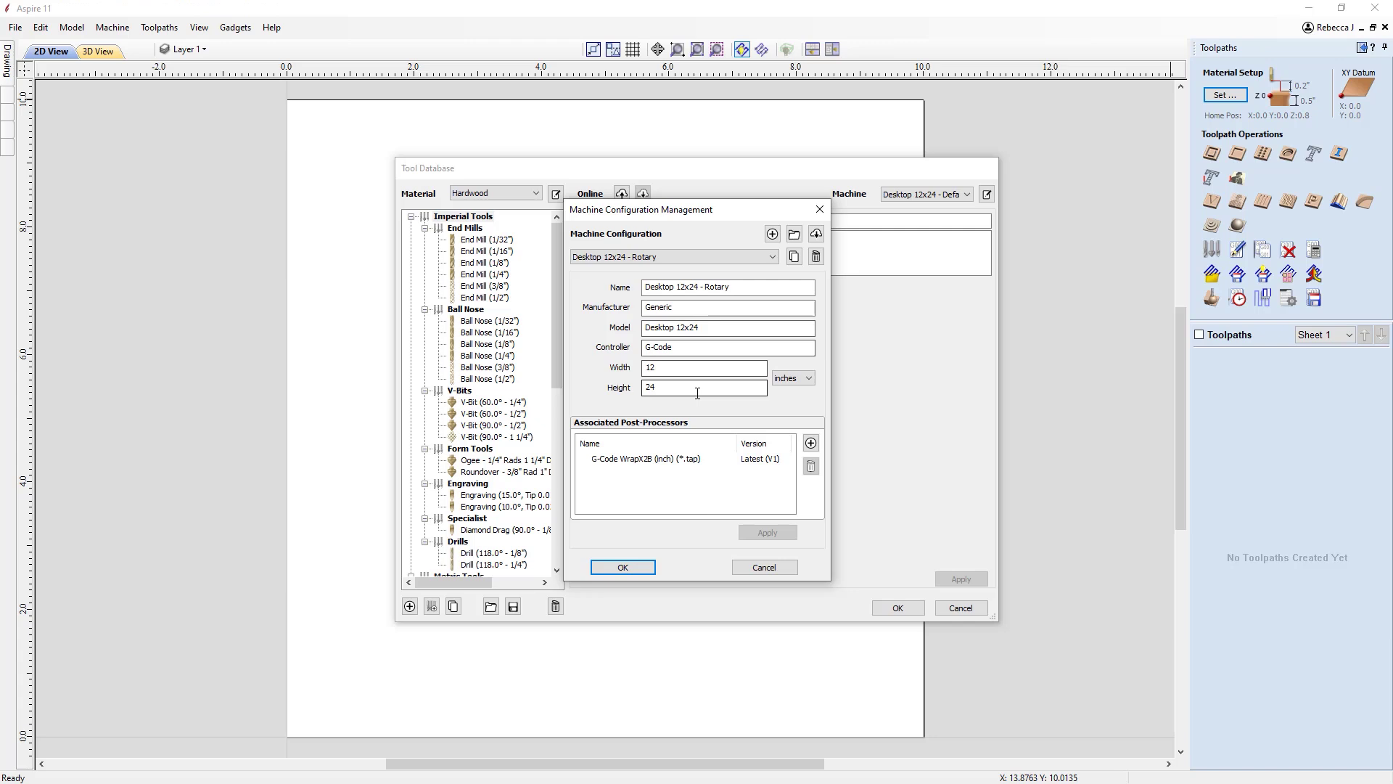
click(706, 463)
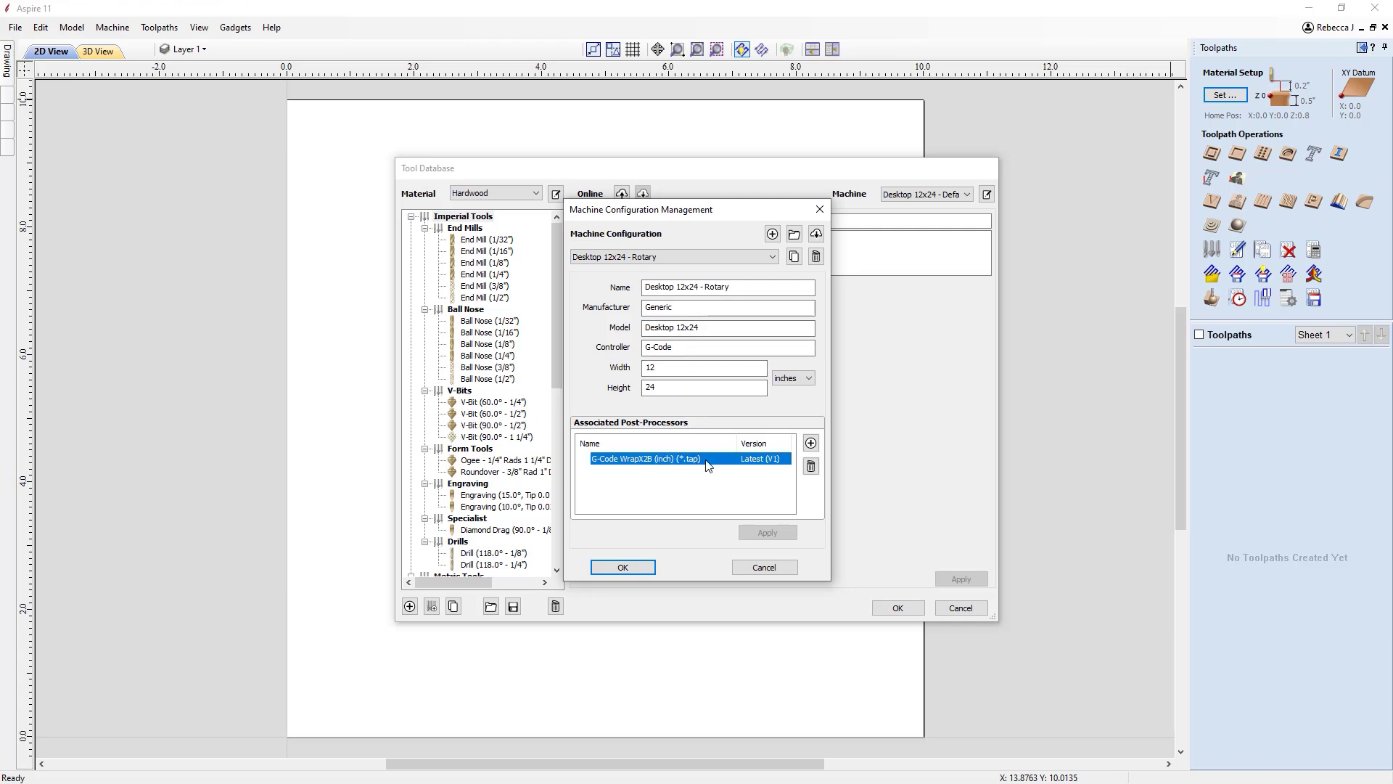
click(764, 467)
click(768, 460)
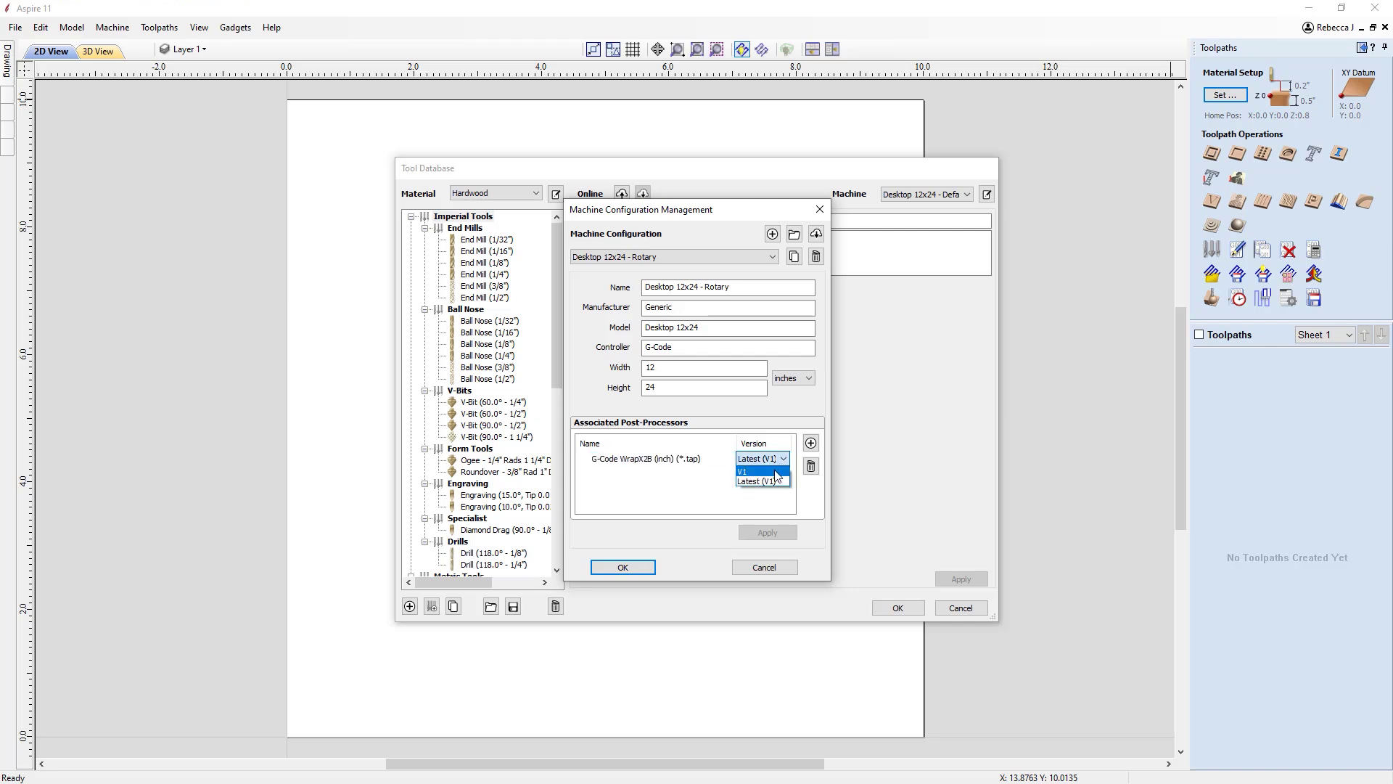
click(776, 472)
click(766, 464)
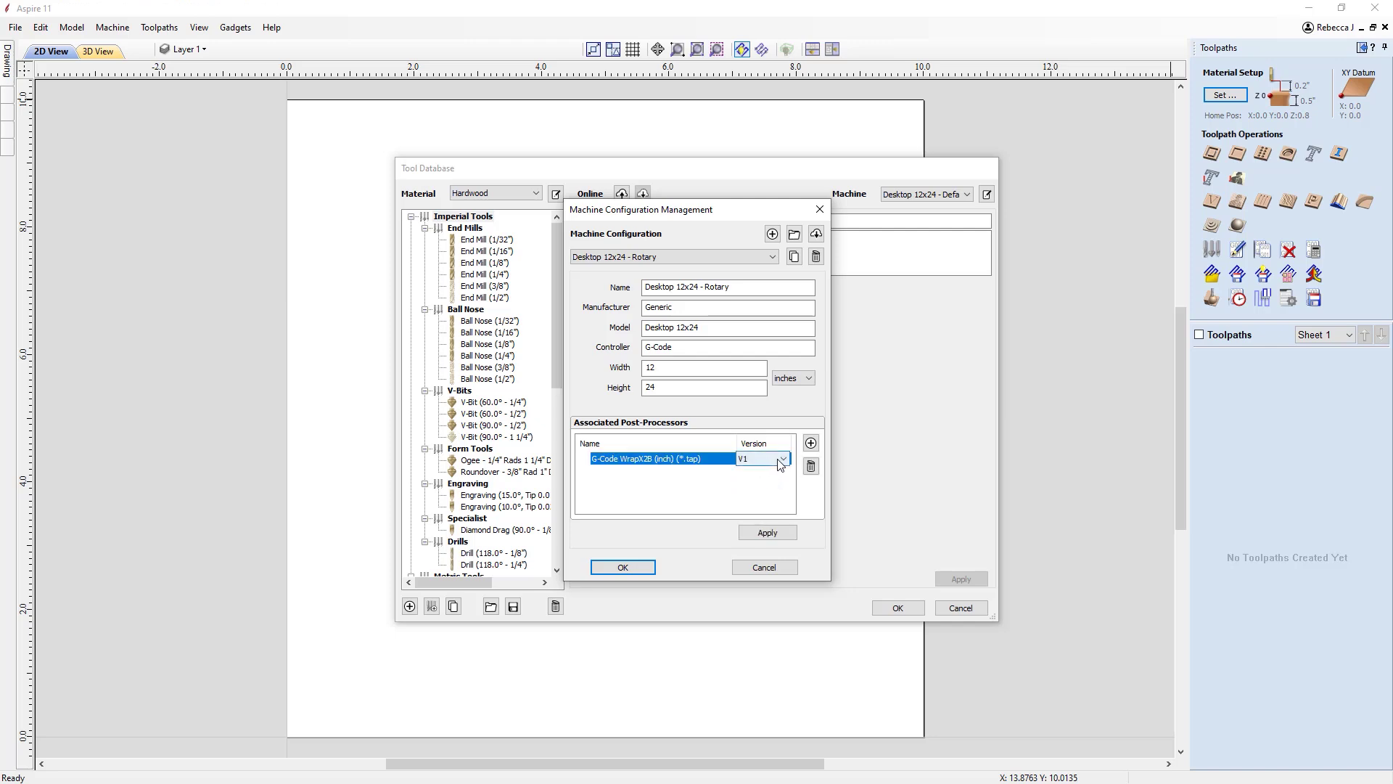
click(768, 463)
click(769, 485)
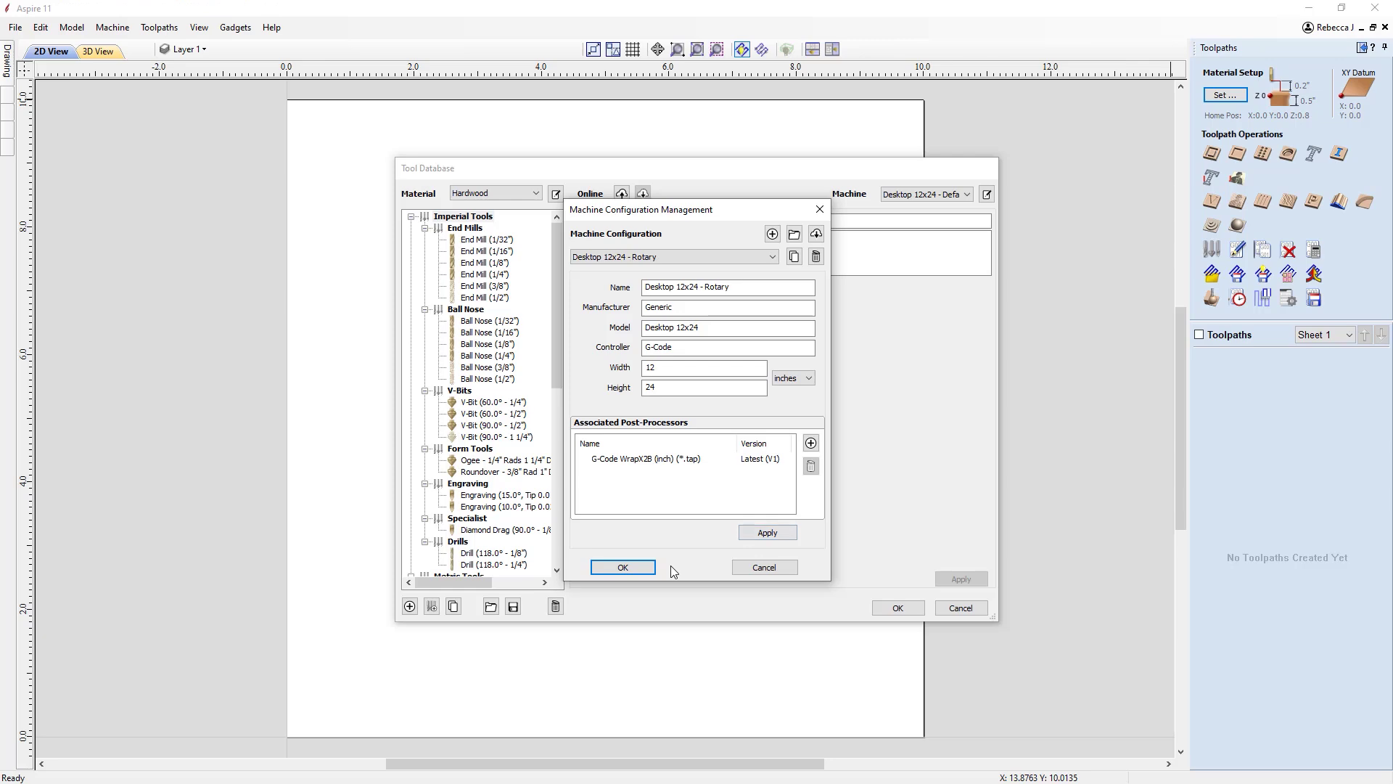
- Close the configuration and search online for the Generic Desktop 12x24 machine
click(647, 566)
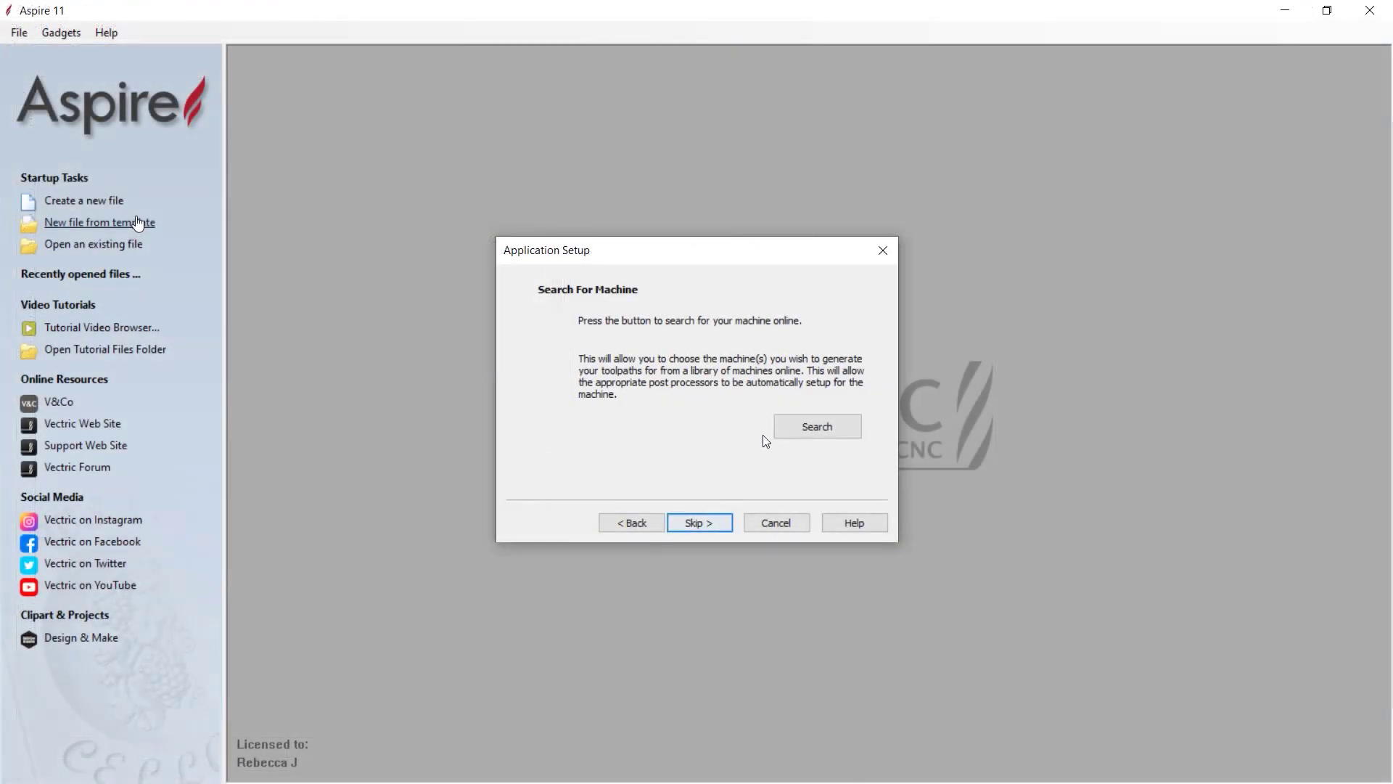
click(802, 425)
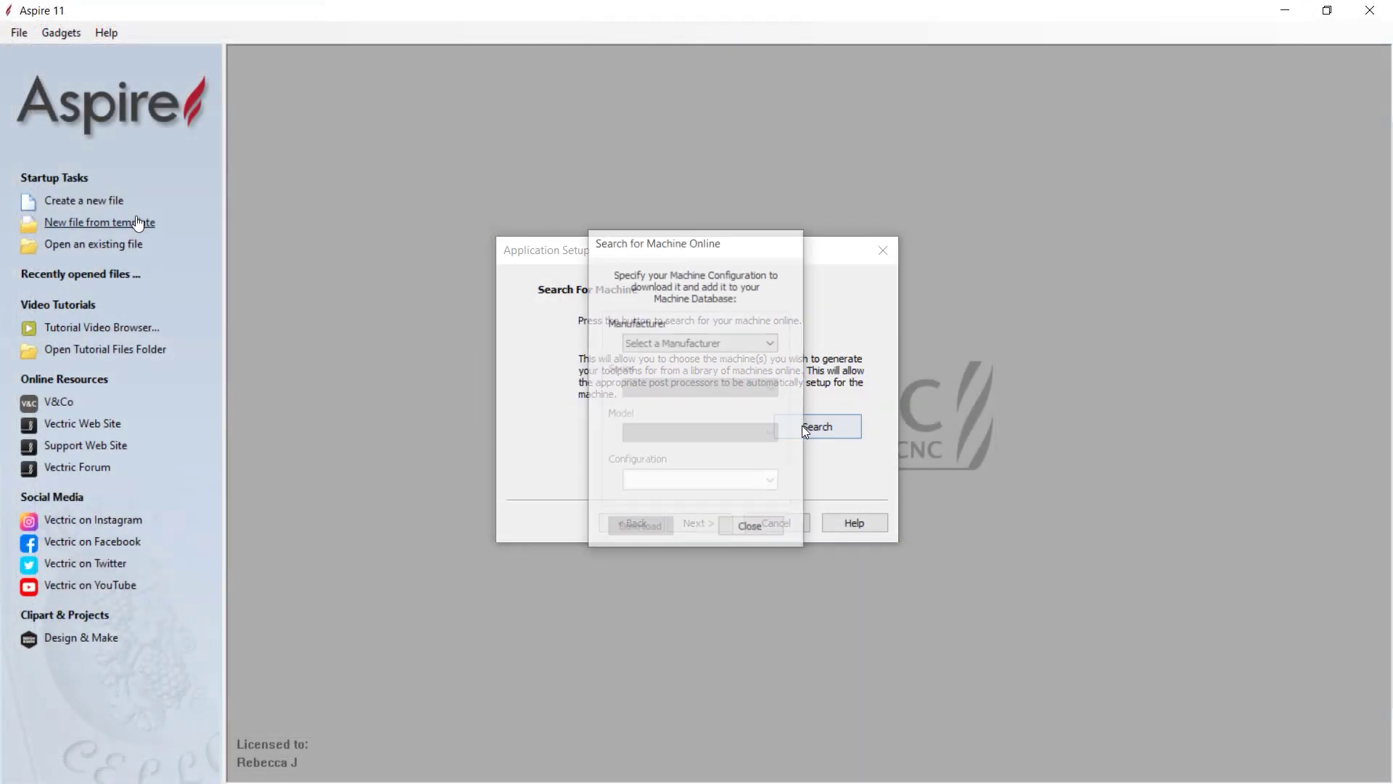
click(742, 344)
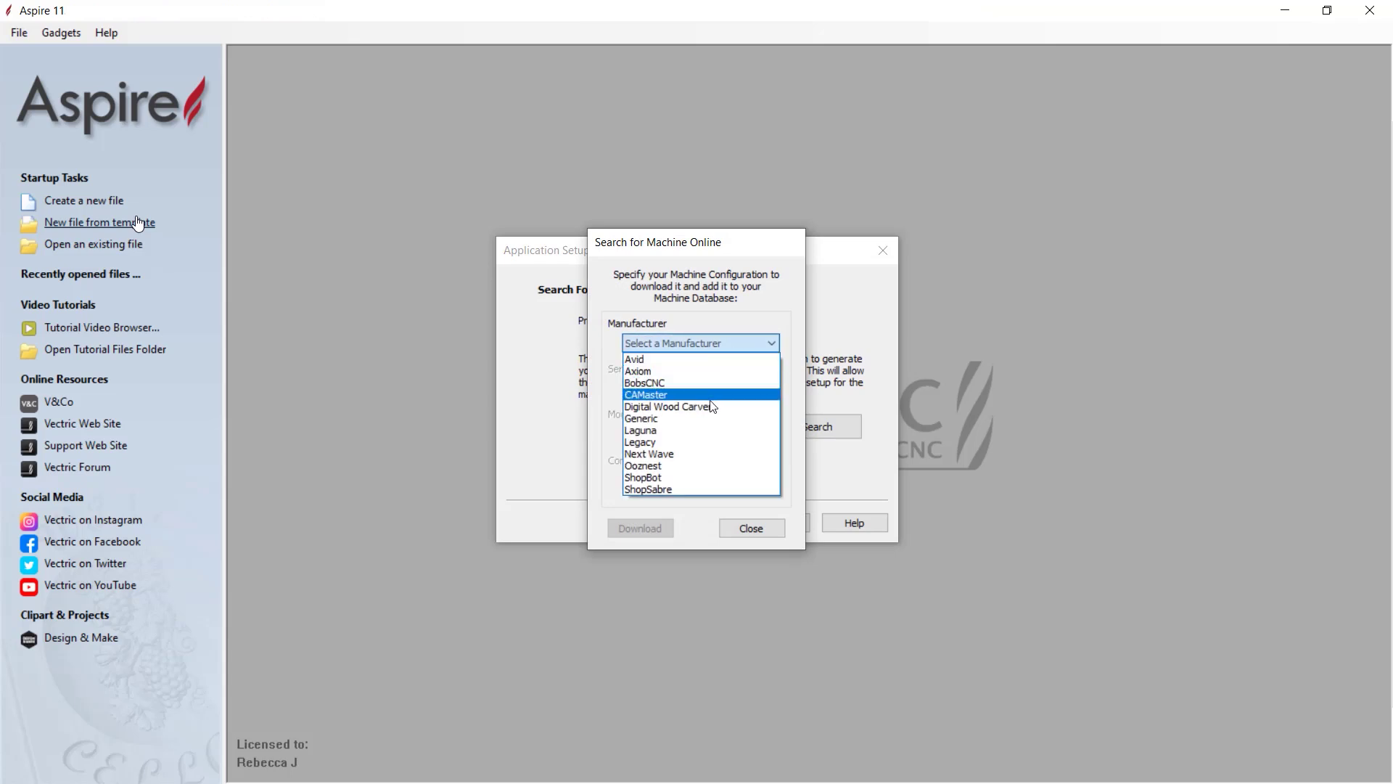
click(709, 421)
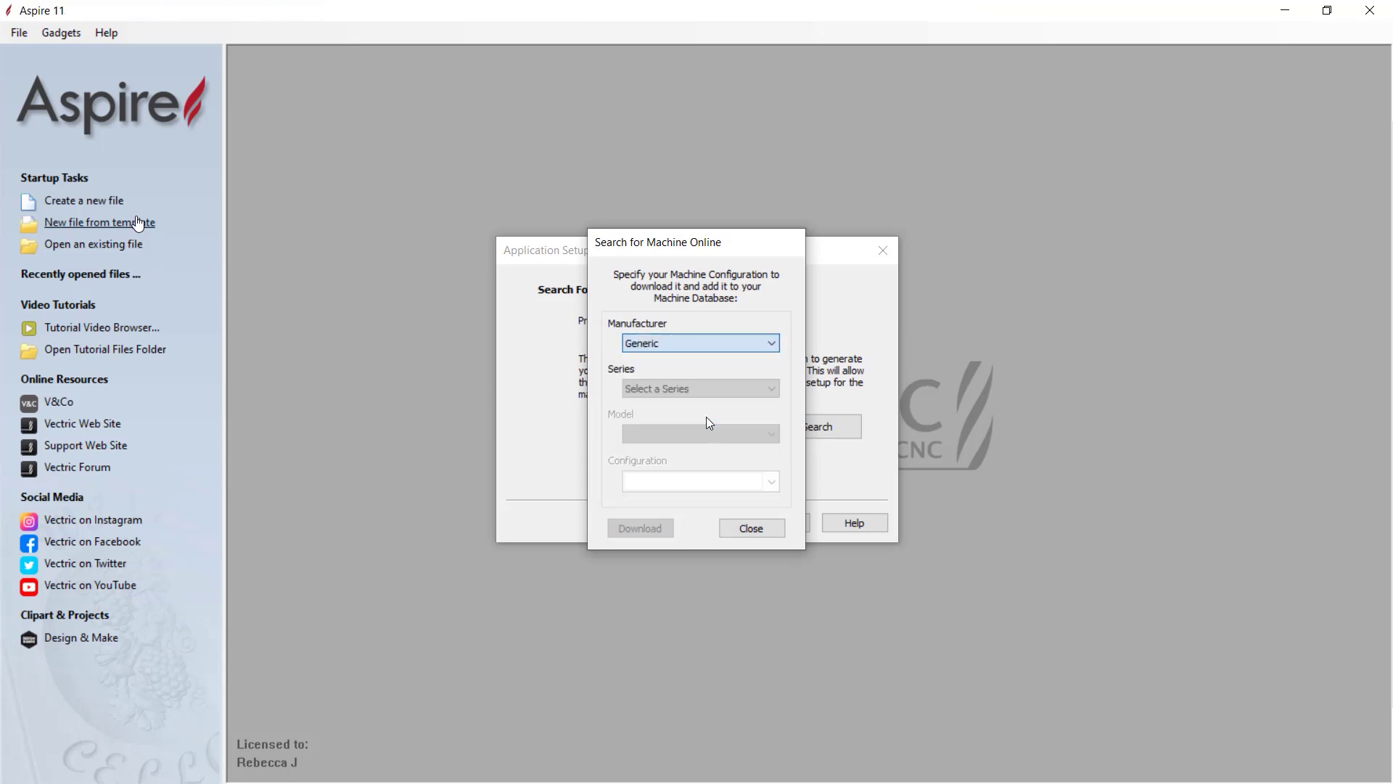
click(711, 387)
click(716, 411)
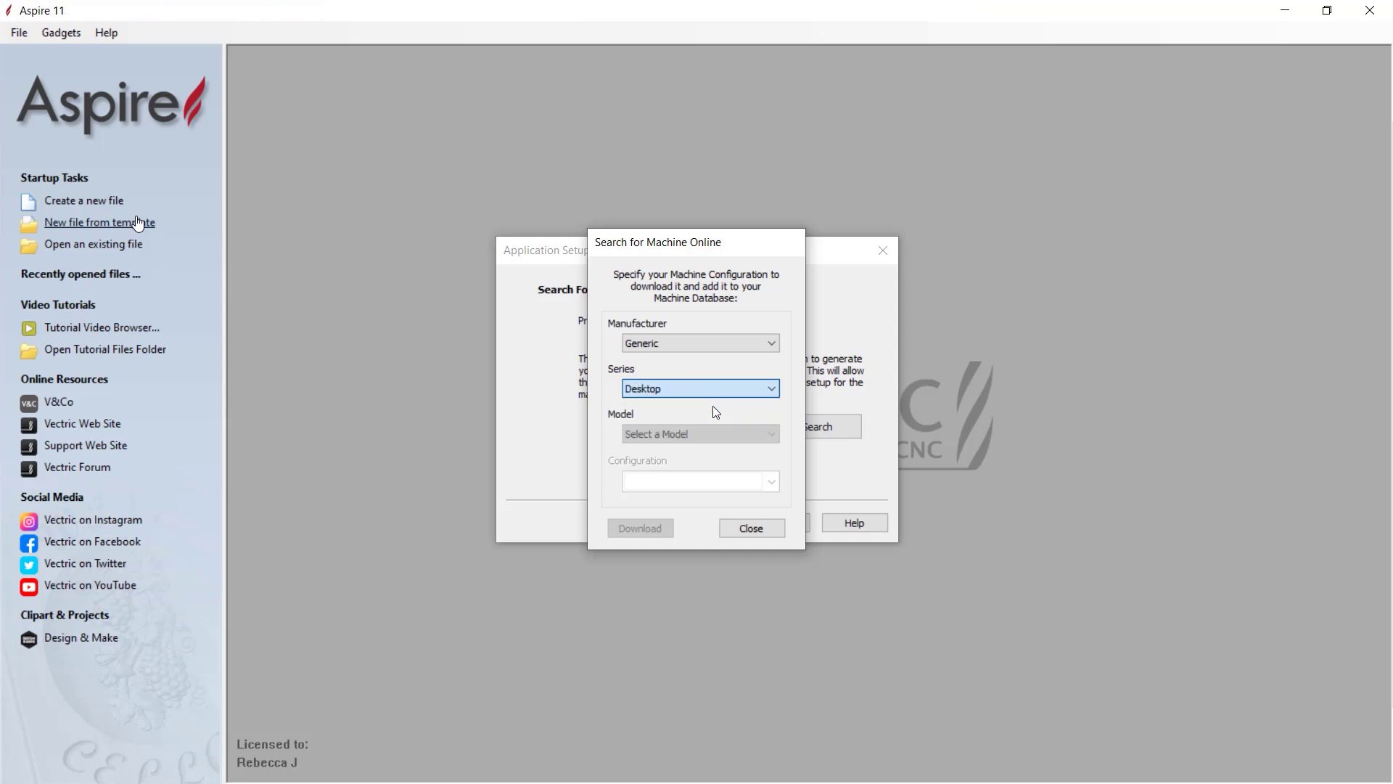
click(713, 433)
click(714, 451)
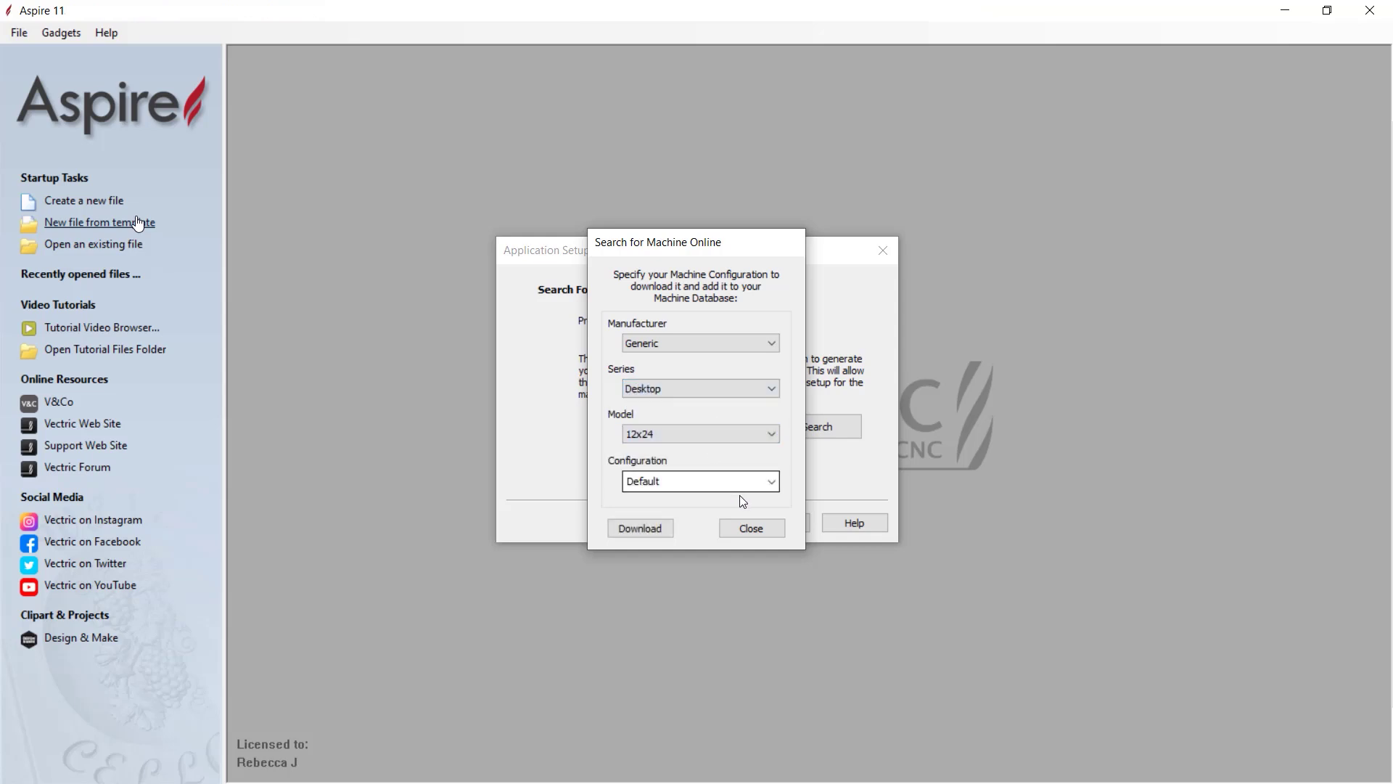
- Add the Rotary configuration alongside Default and download both
click(771, 481)
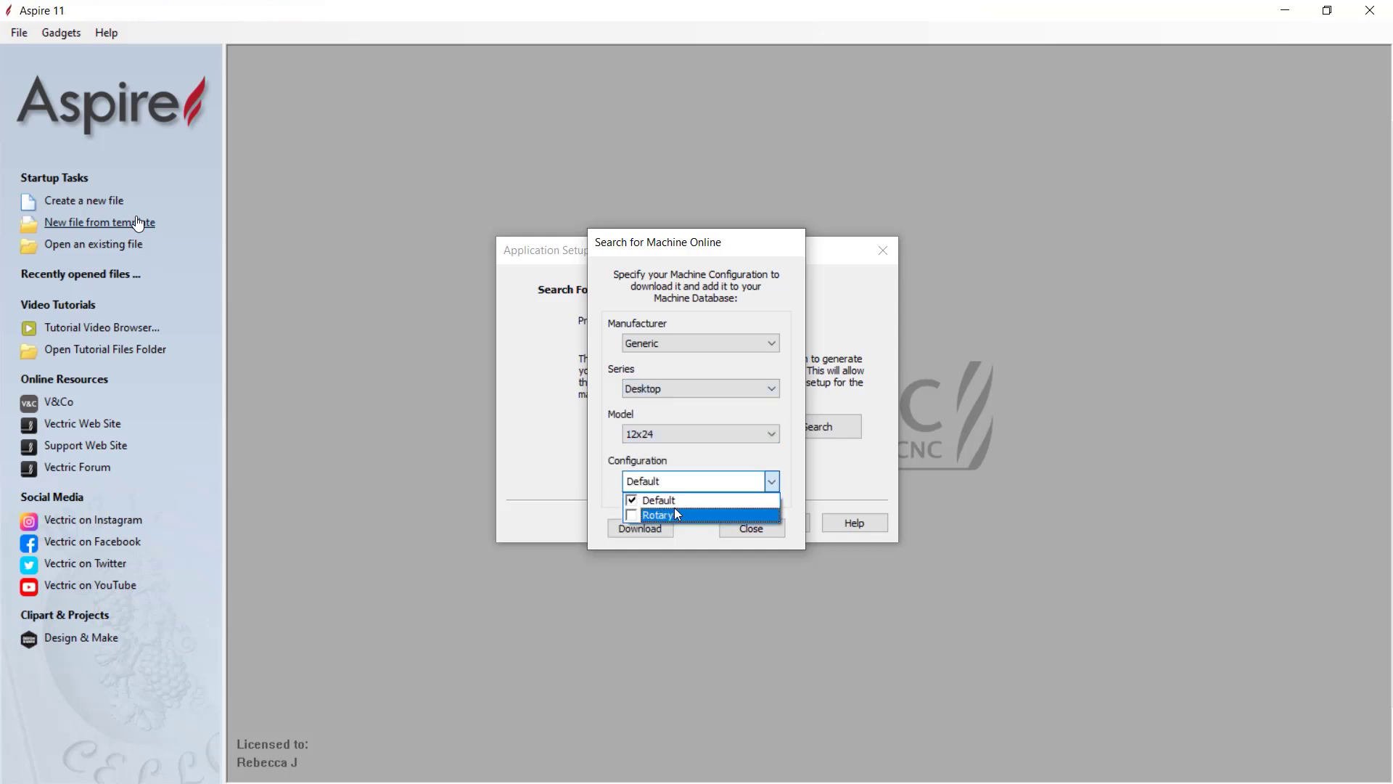
click(636, 515)
click(611, 506)
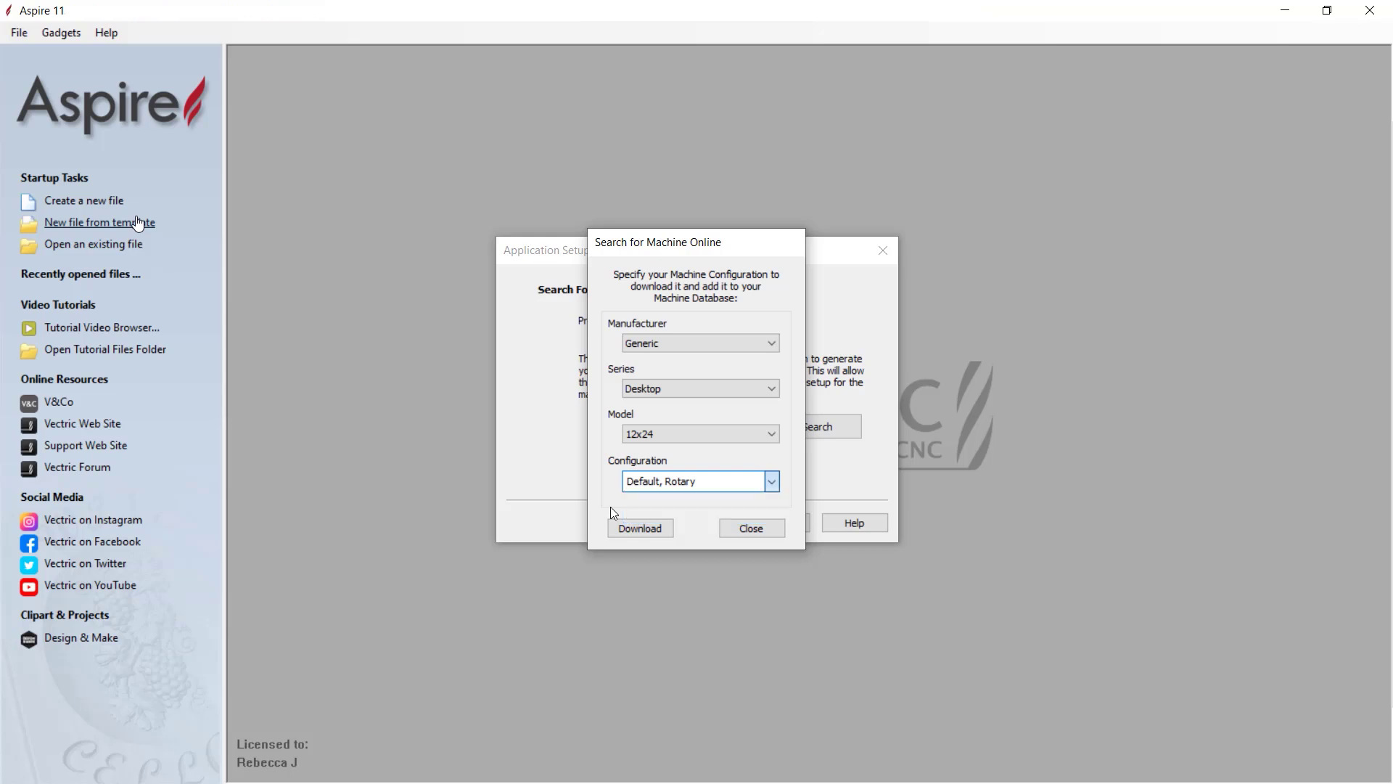
click(646, 525)
click(659, 426)
- Review the downloaded machine's post-processors, keeping G-Code Arcs (inch) at Latest (V2)
click(666, 416)
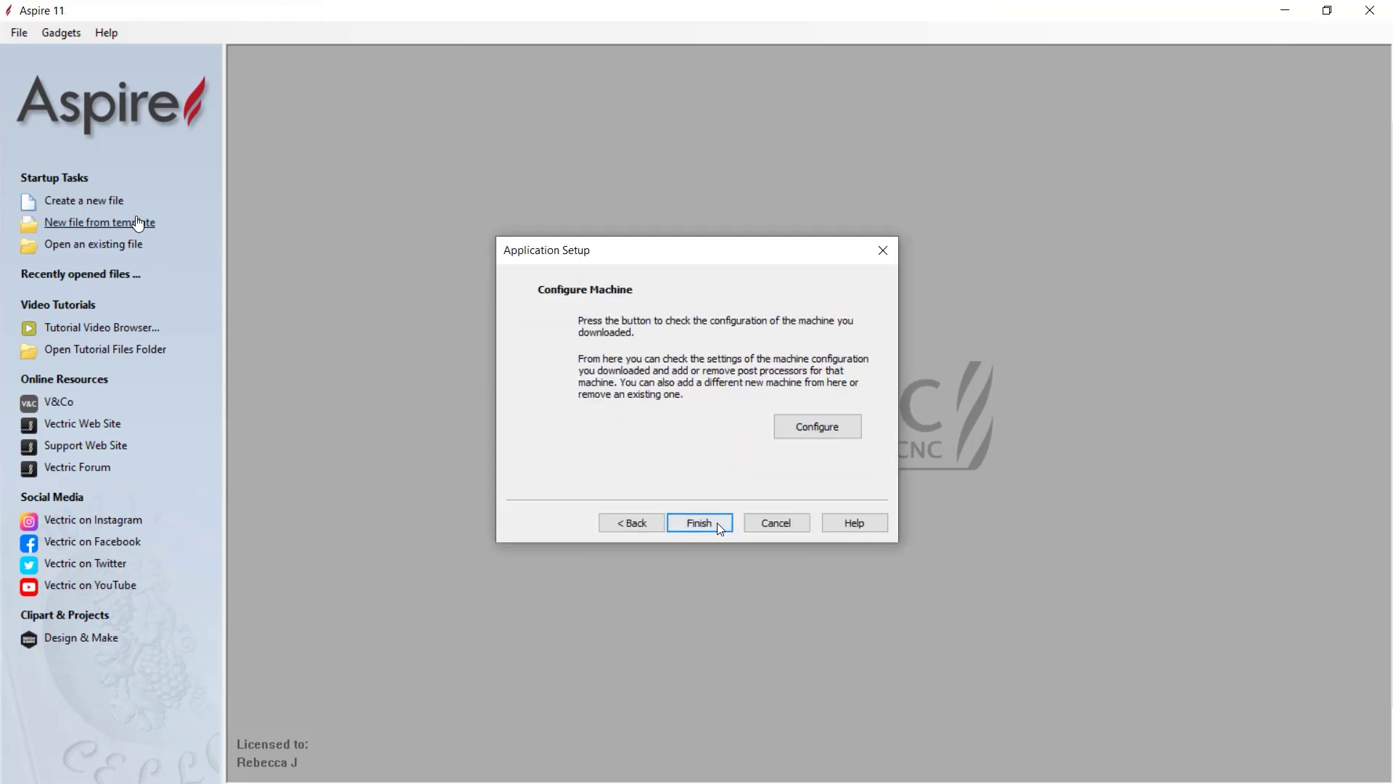
click(816, 418)
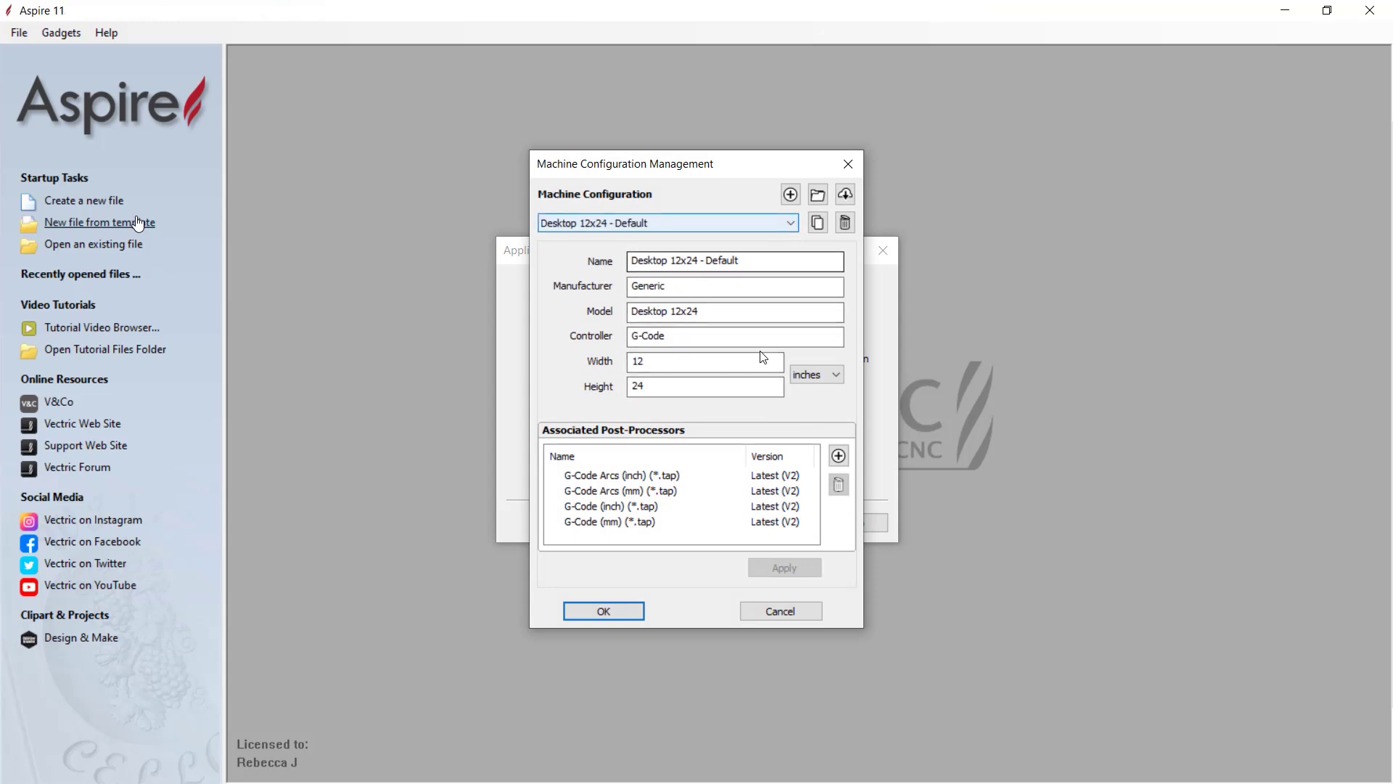
click(773, 479)
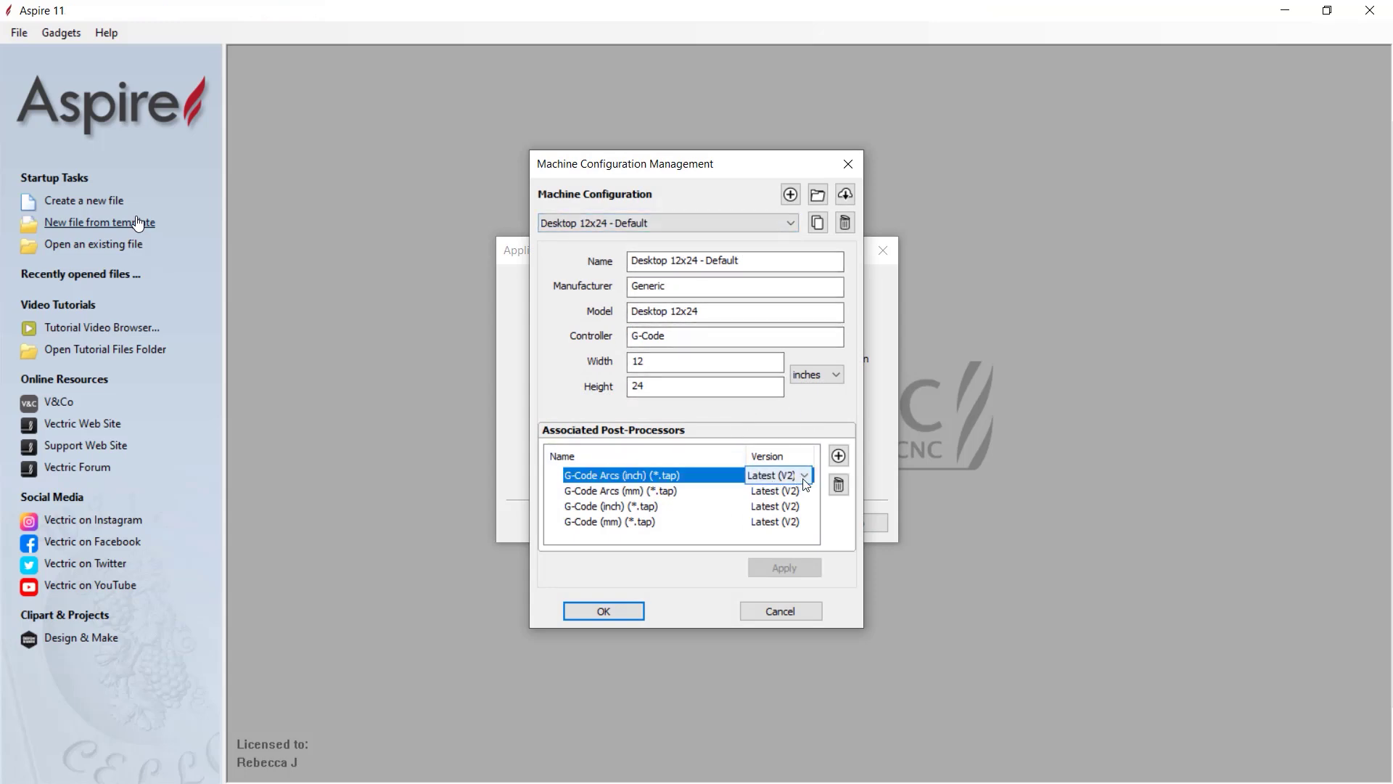
click(804, 477)
click(772, 516)
click(687, 484)
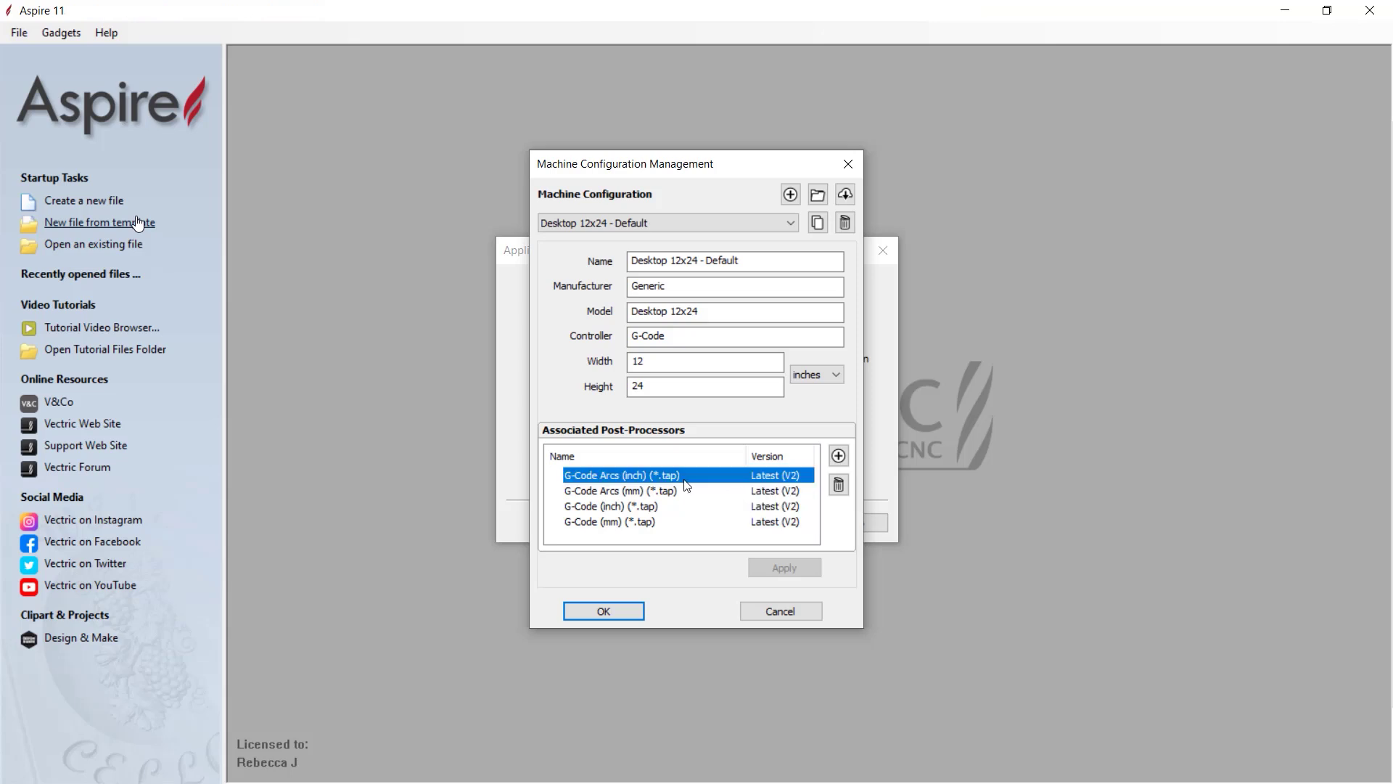
click(678, 494)
click(677, 508)
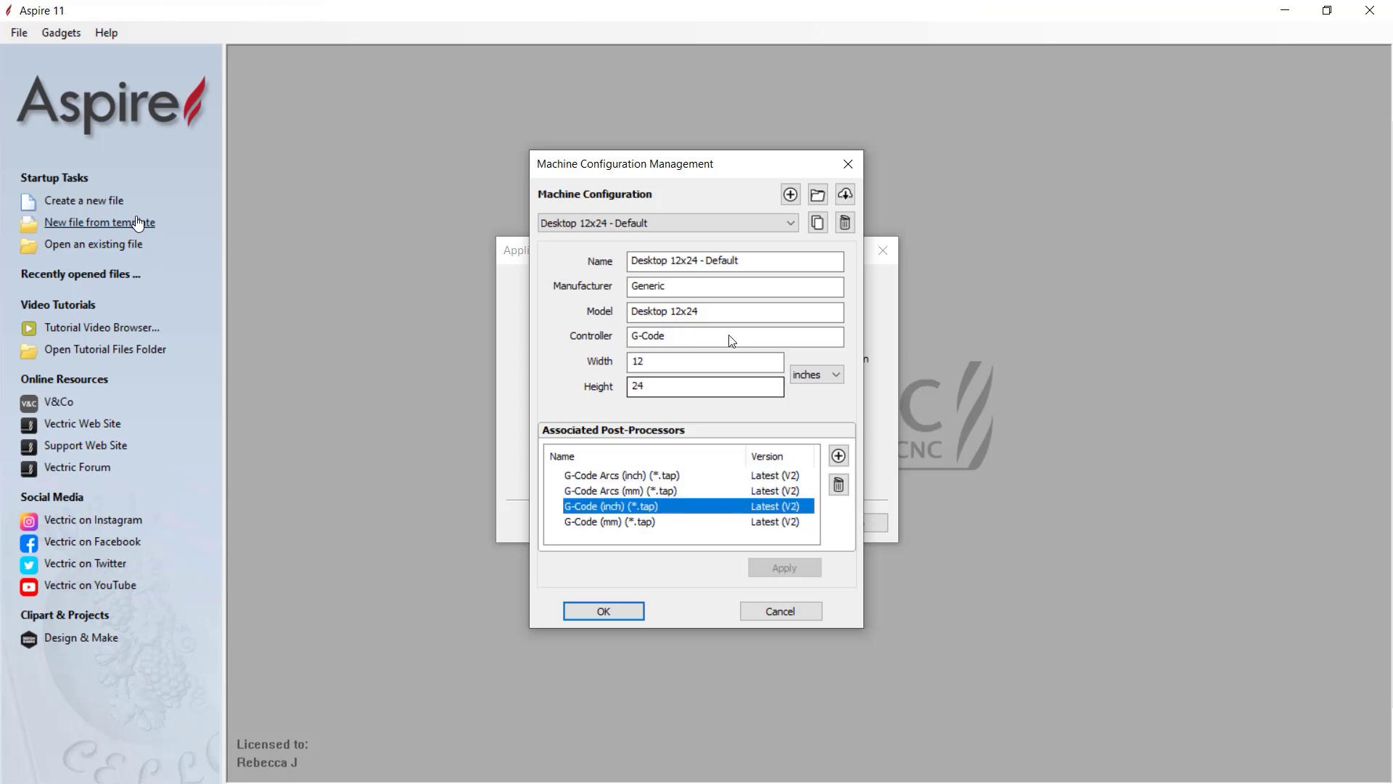
- Choose the Desktop 12x24 - Rotary configuration and accept it
click(789, 224)
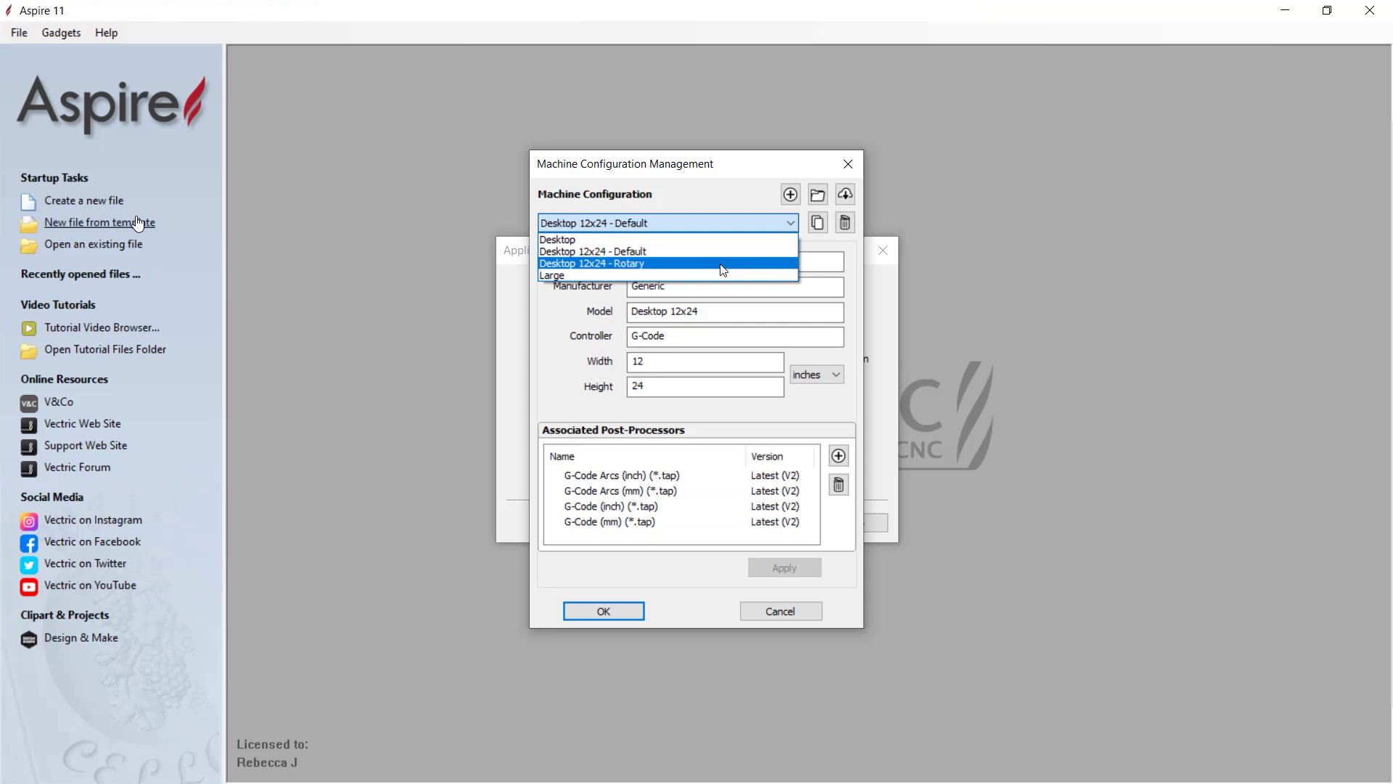
click(722, 263)
click(628, 610)
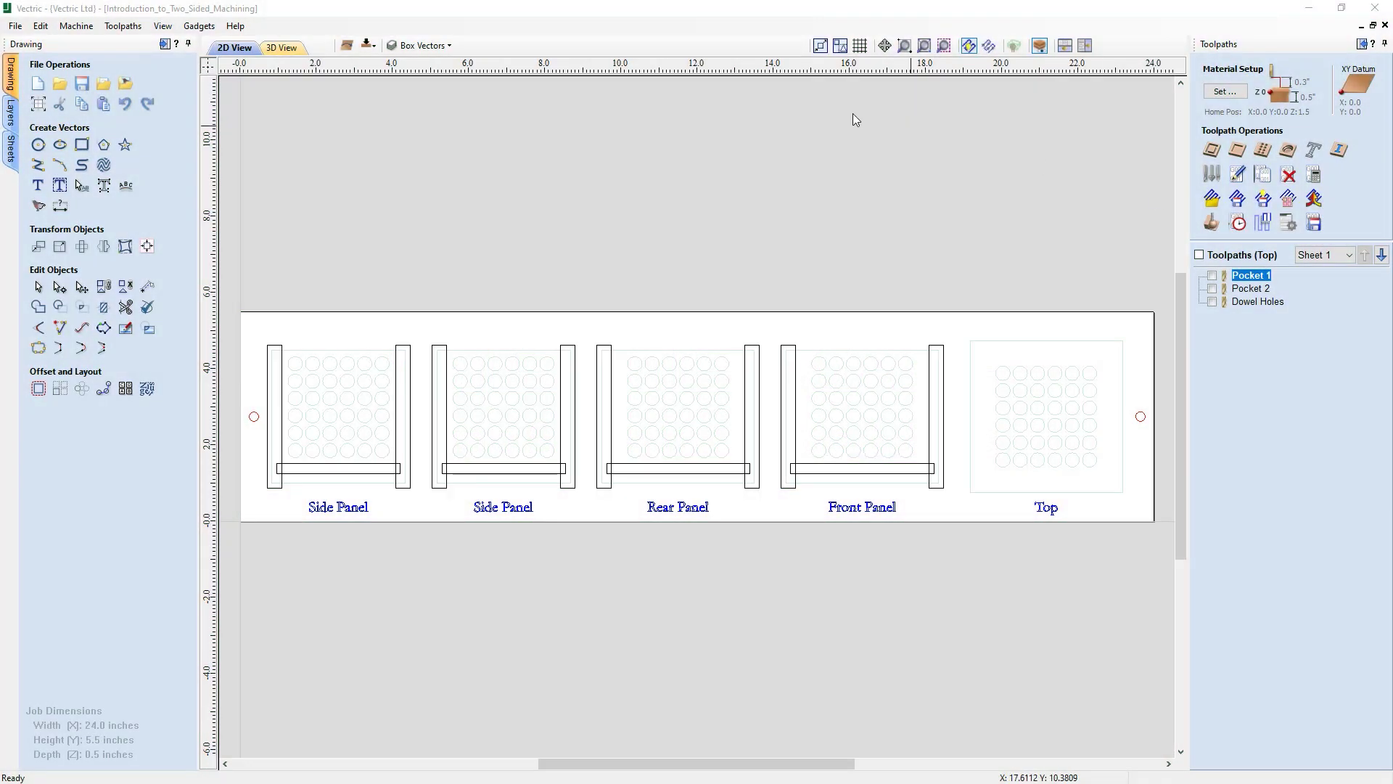
- Alternate top and bottom sides via Toggle Top / Bottom Side and Edit > Swap Sides, ending on bottom
click(370, 50)
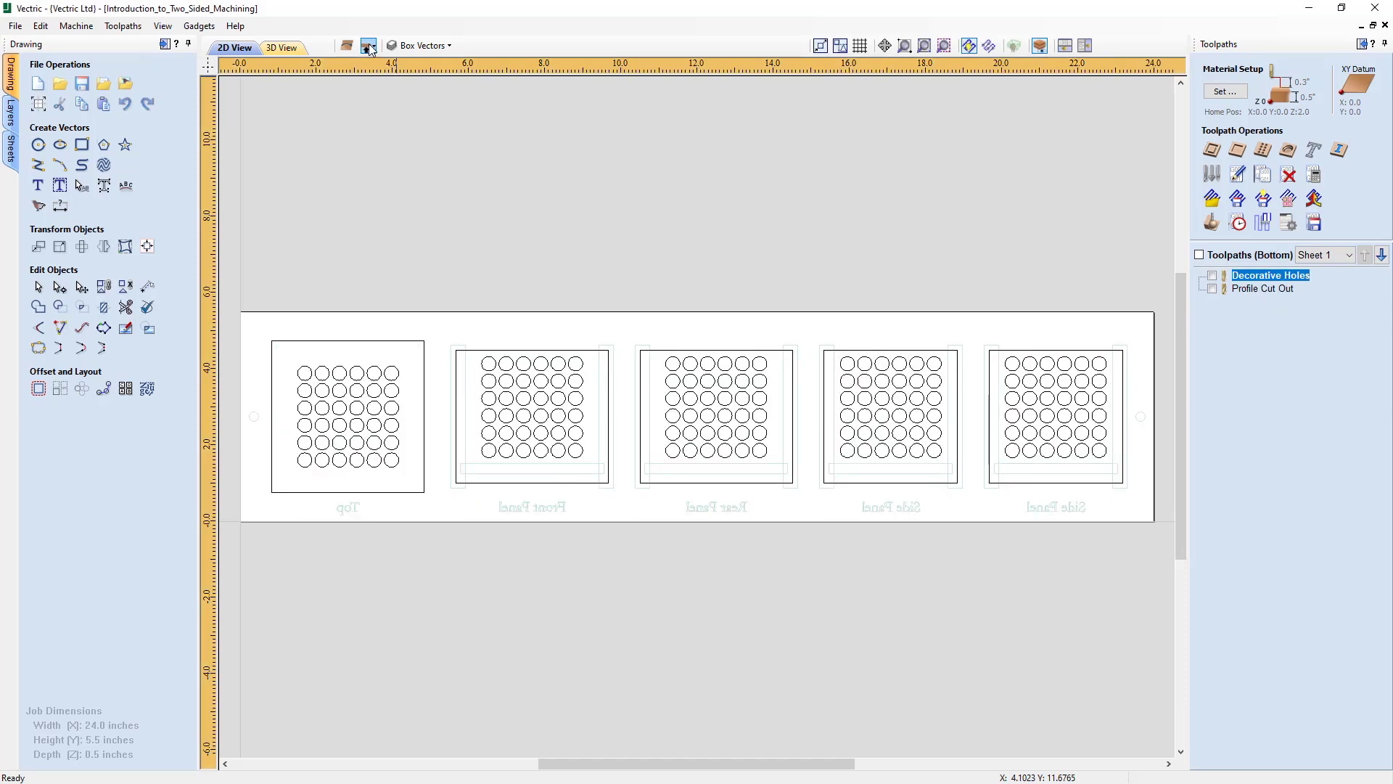
click(371, 49)
click(40, 26)
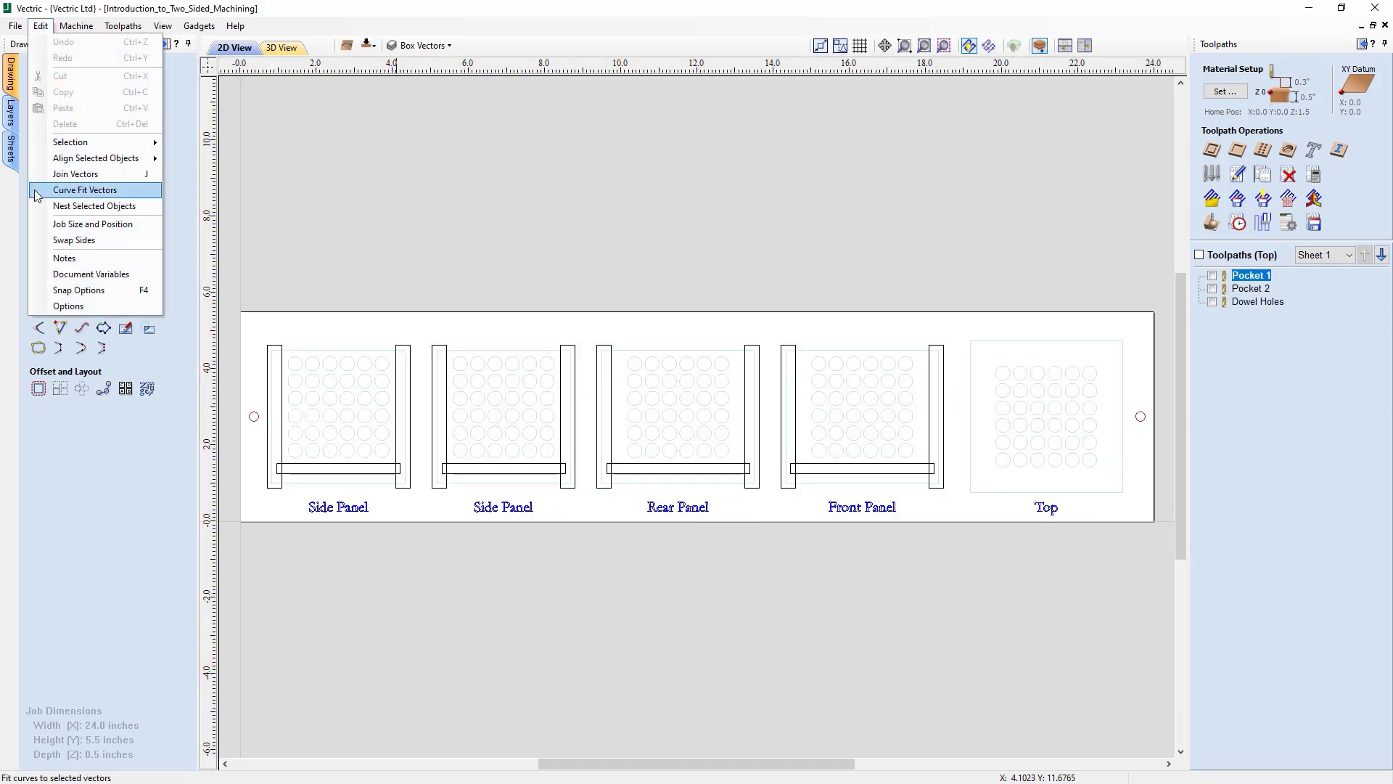
click(133, 241)
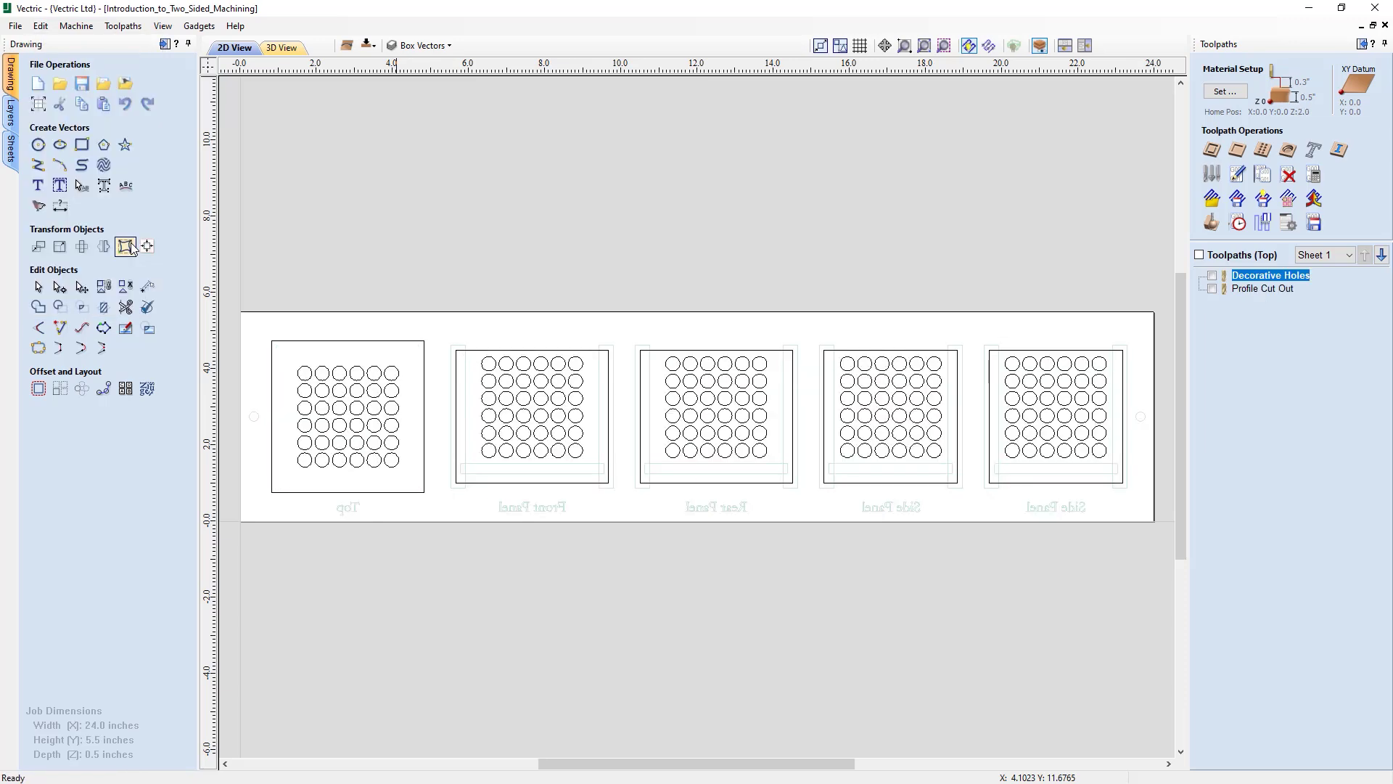
click(370, 46)
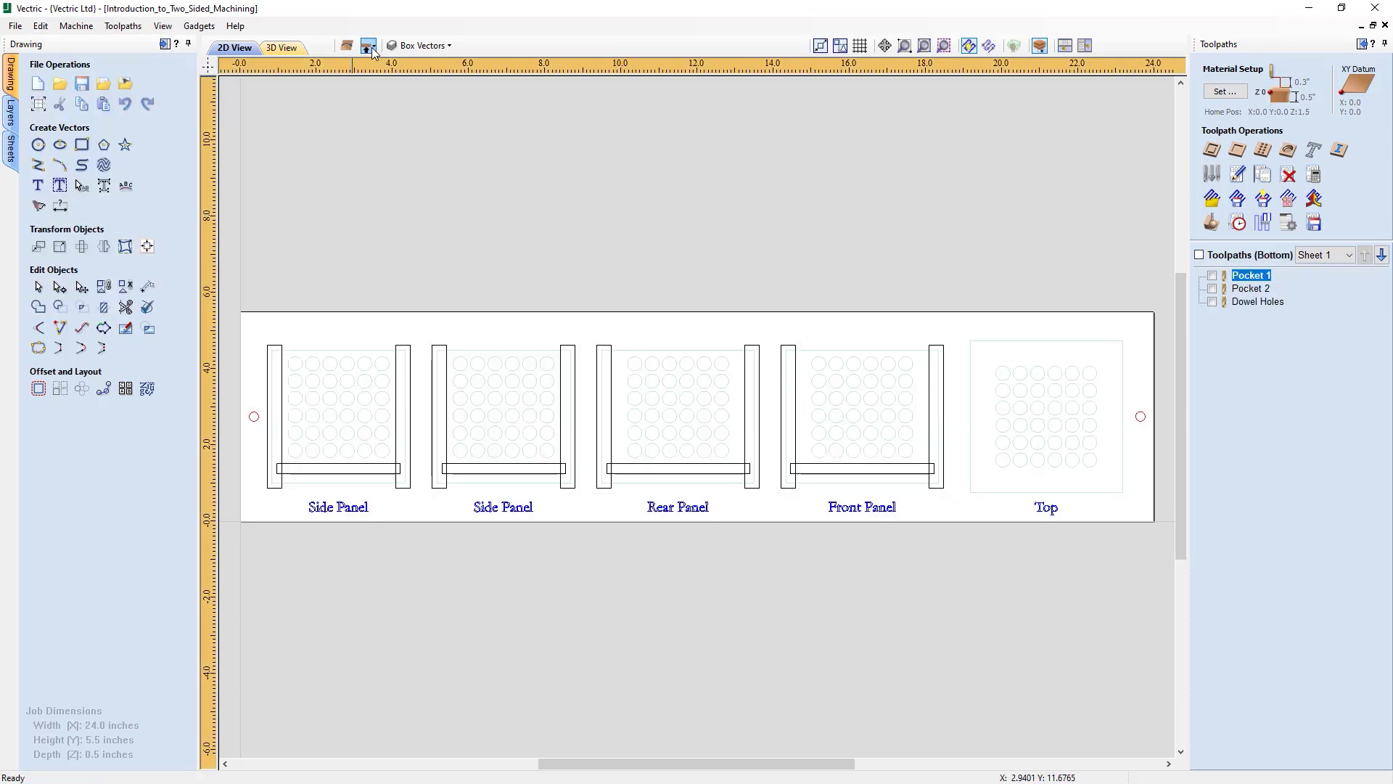
click(371, 48)
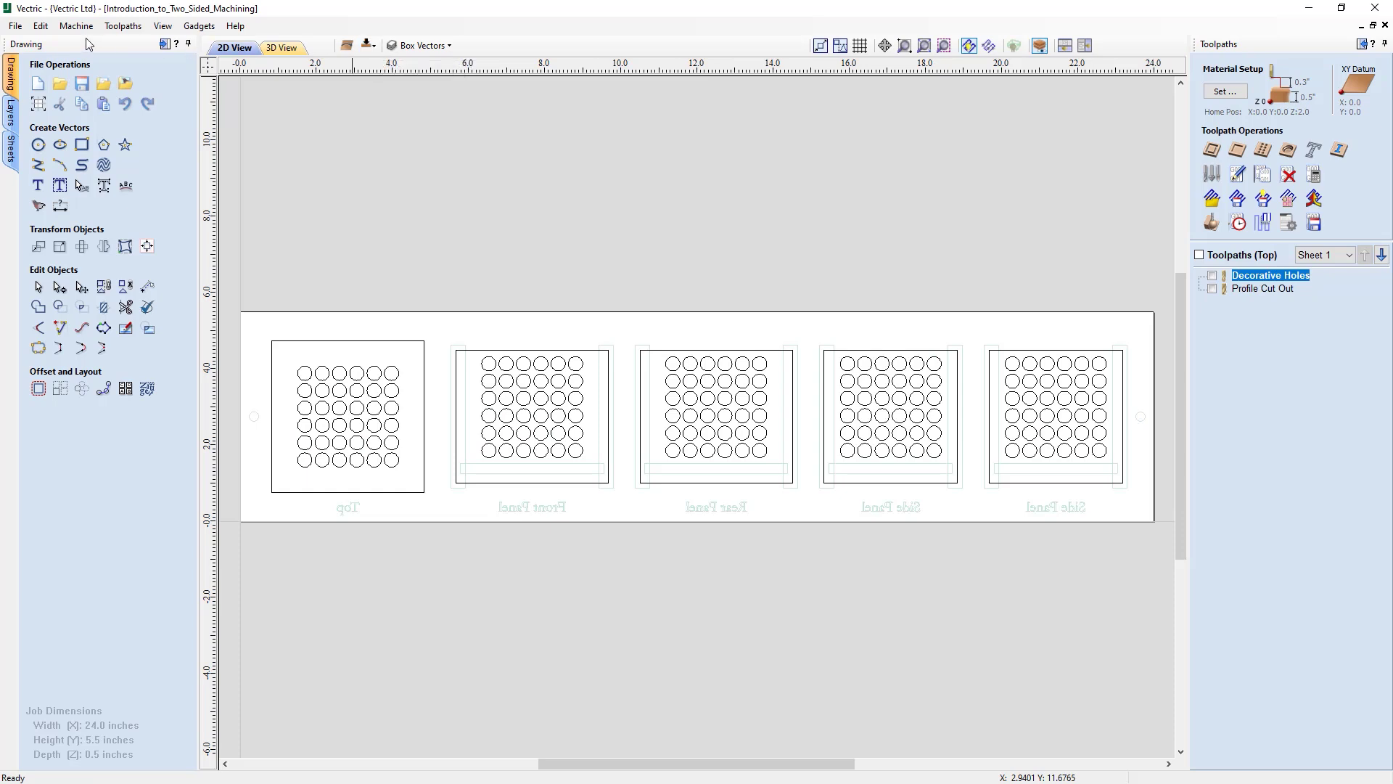
click(41, 27)
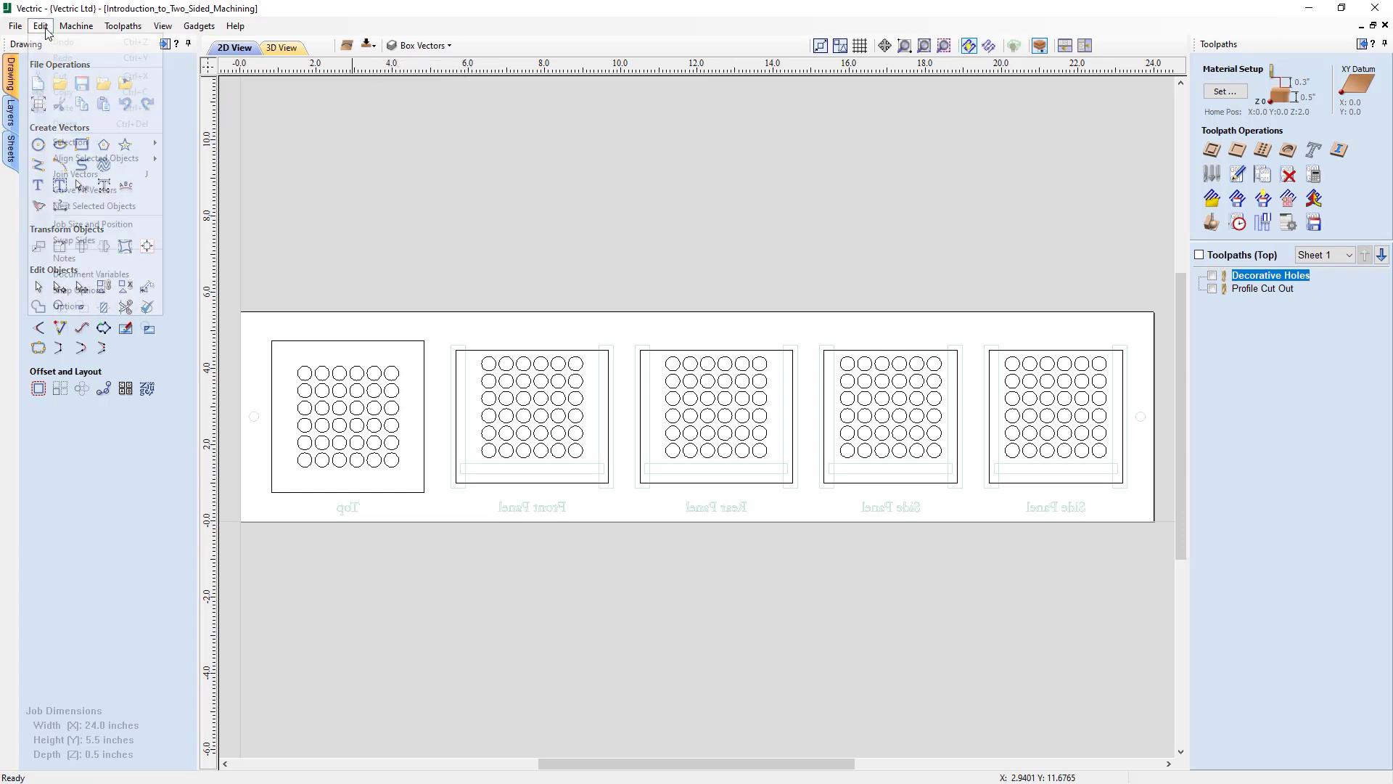
click(109, 238)
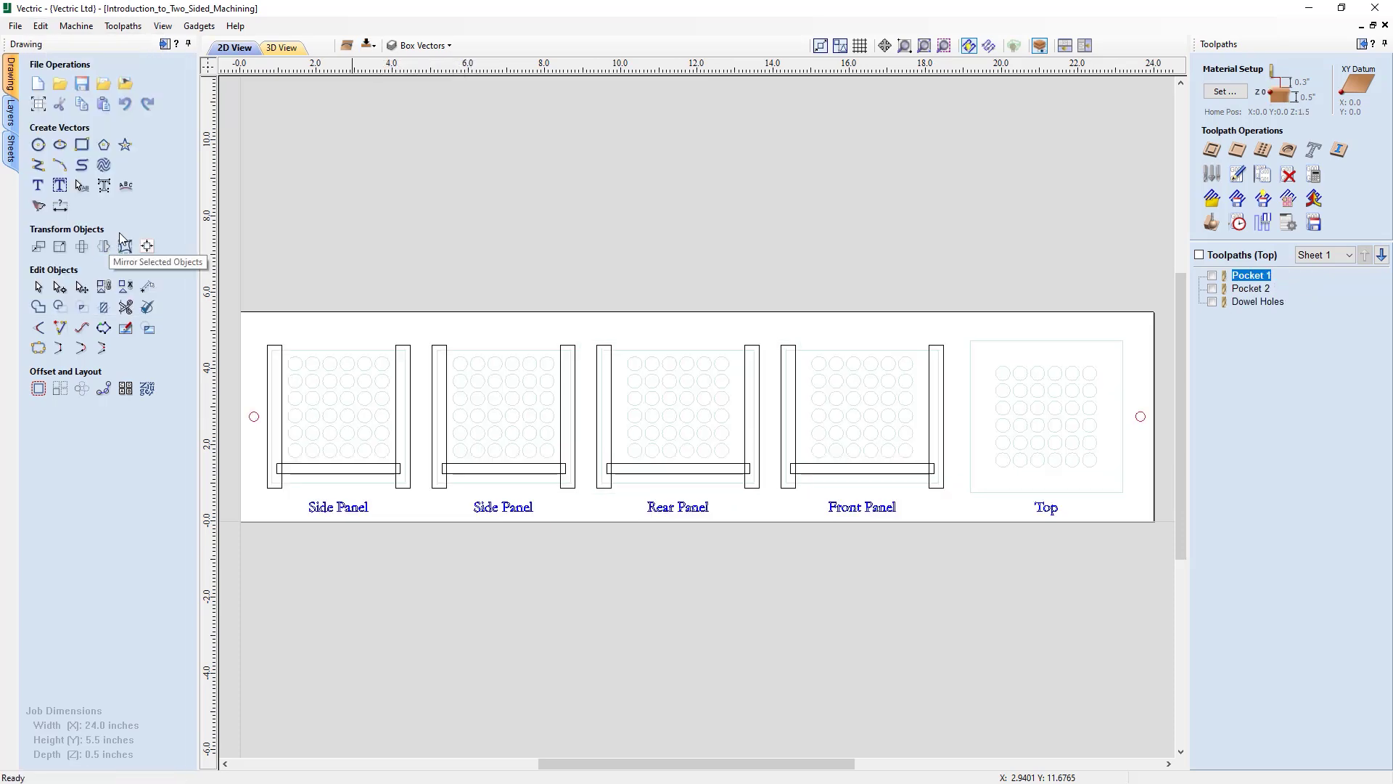
click(368, 46)
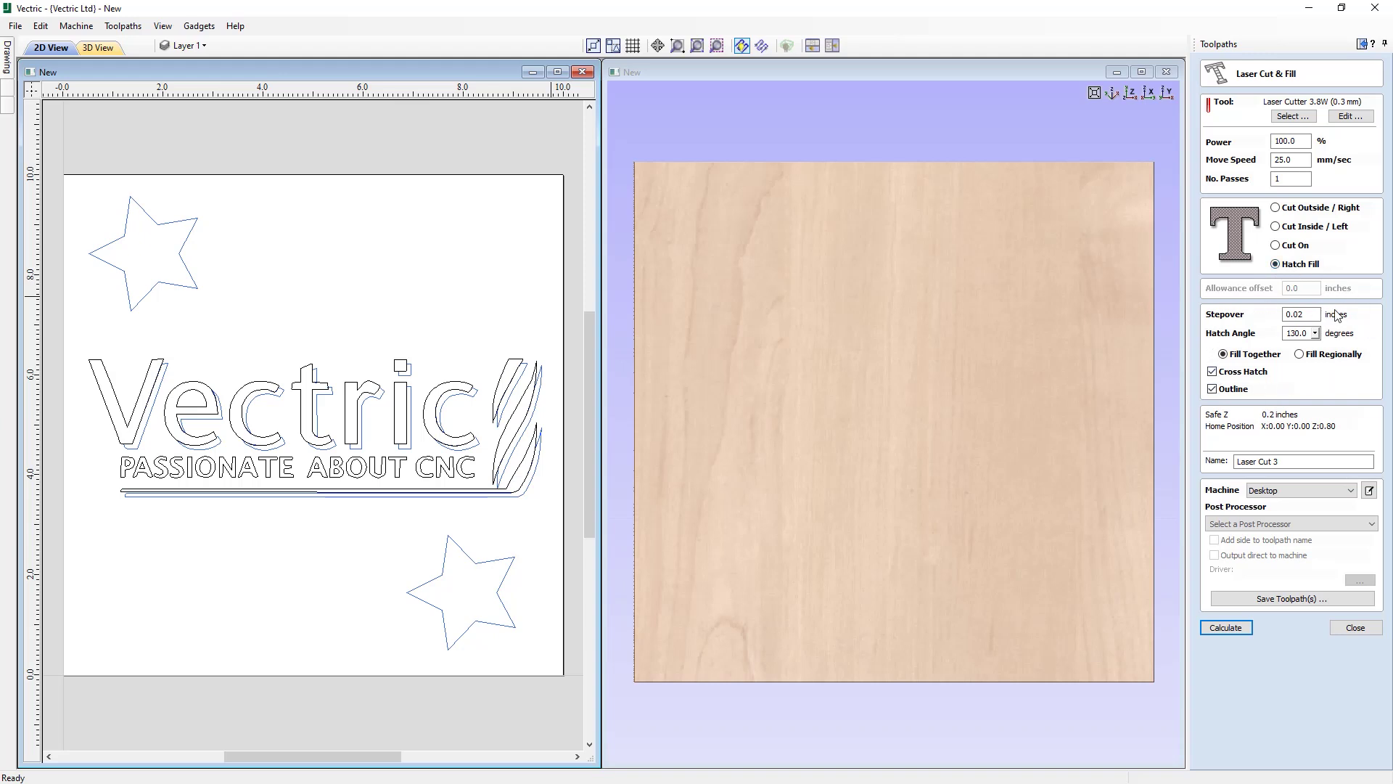
- Select both stars and calculate a Hatch Fill laser toolpath with Cross Hatch and Outline
click(193, 277)
shift+click(455, 544)
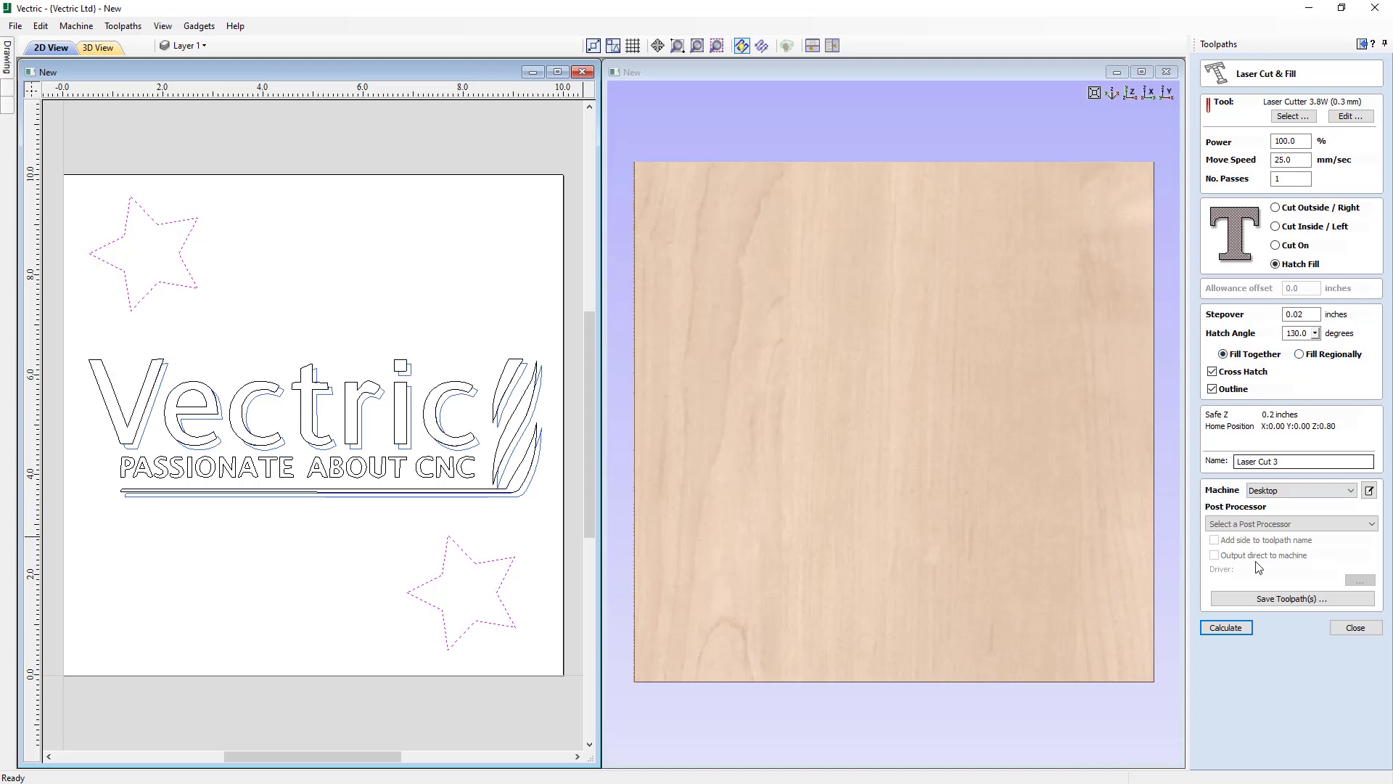
click(1232, 629)
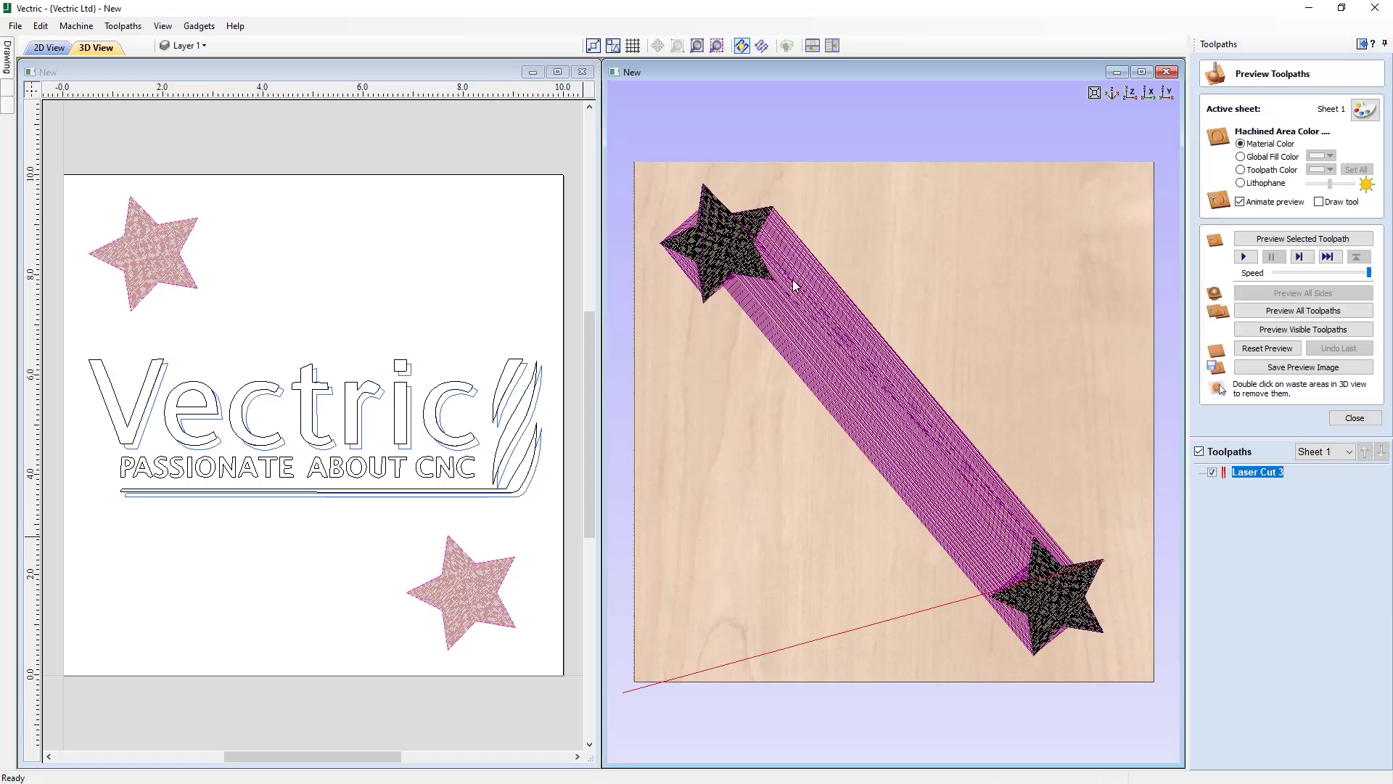
- Preview the Laser Cut 3 star engraving, toggling its toolpath lines, then close the preview
click(1303, 238)
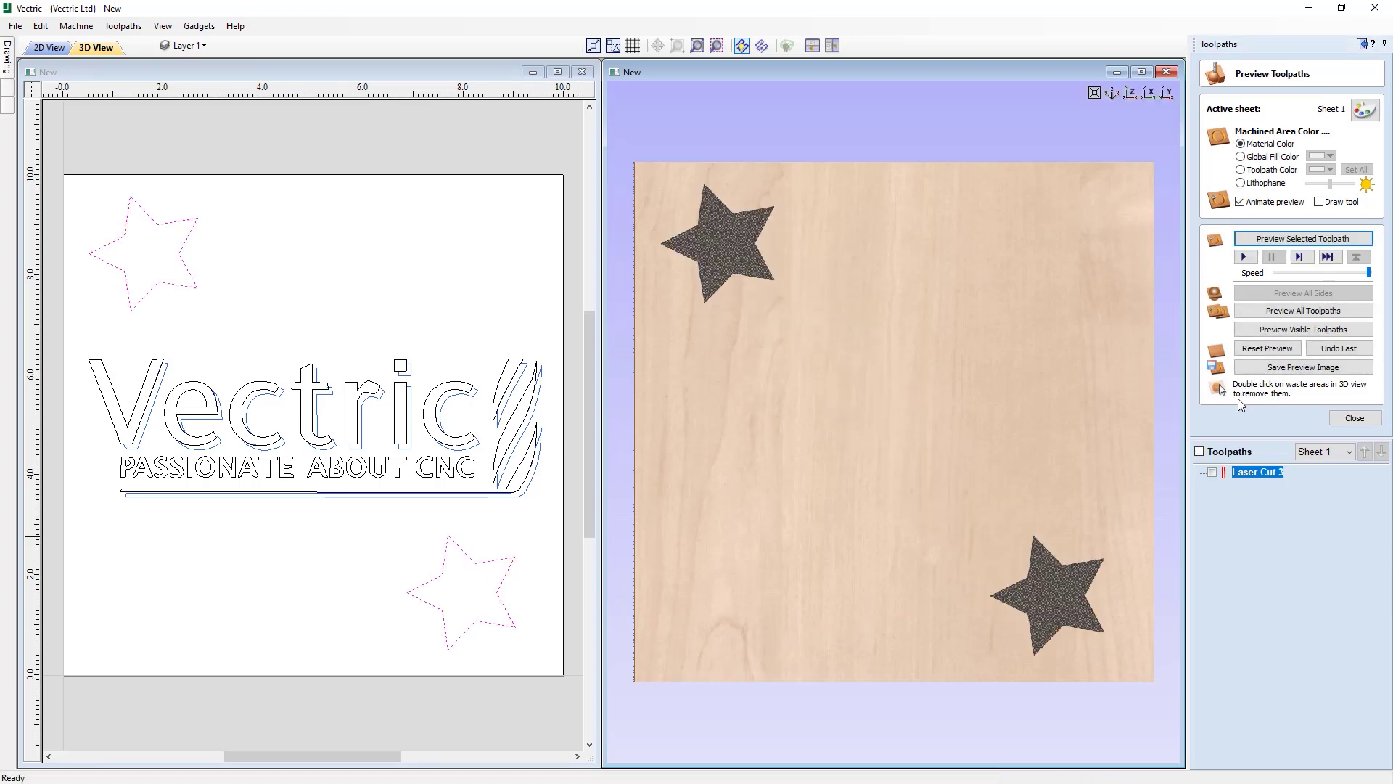
click(1212, 472)
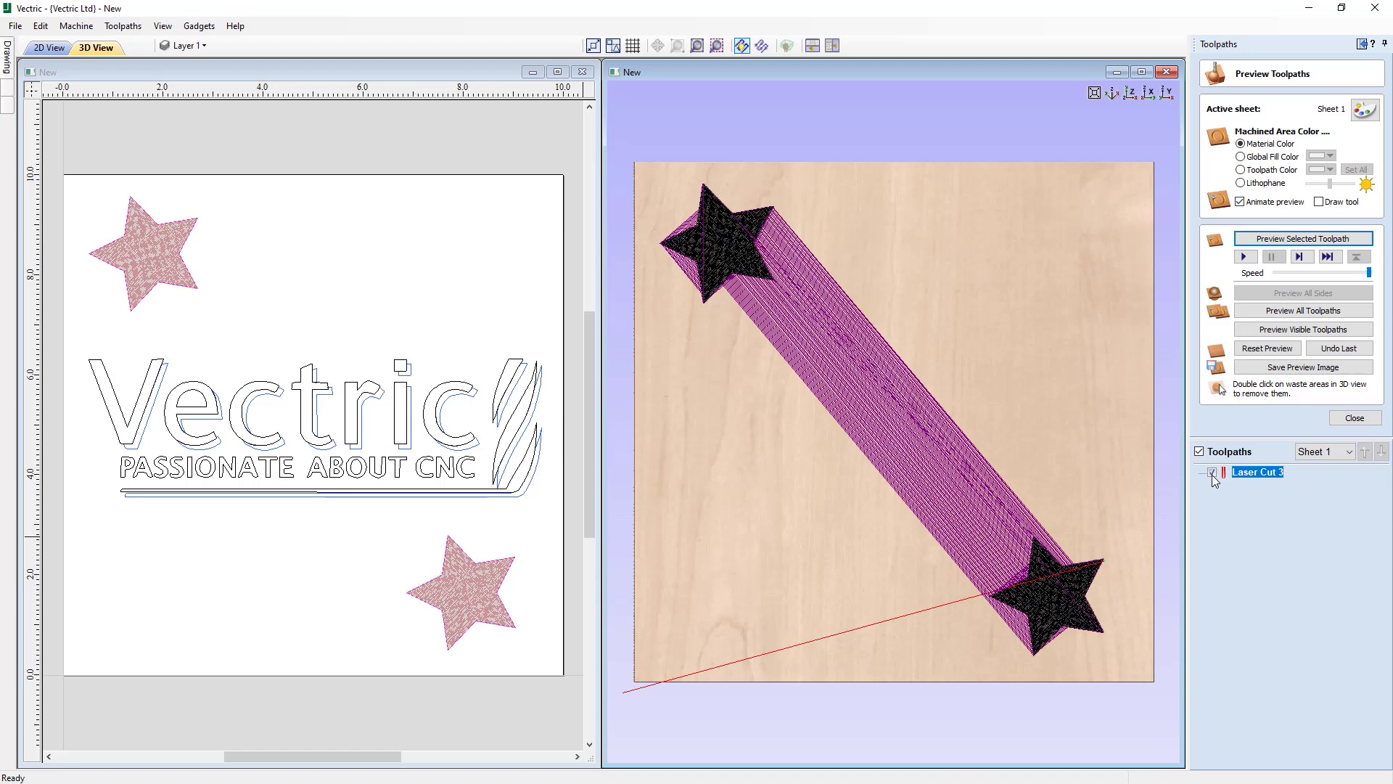
click(1213, 472)
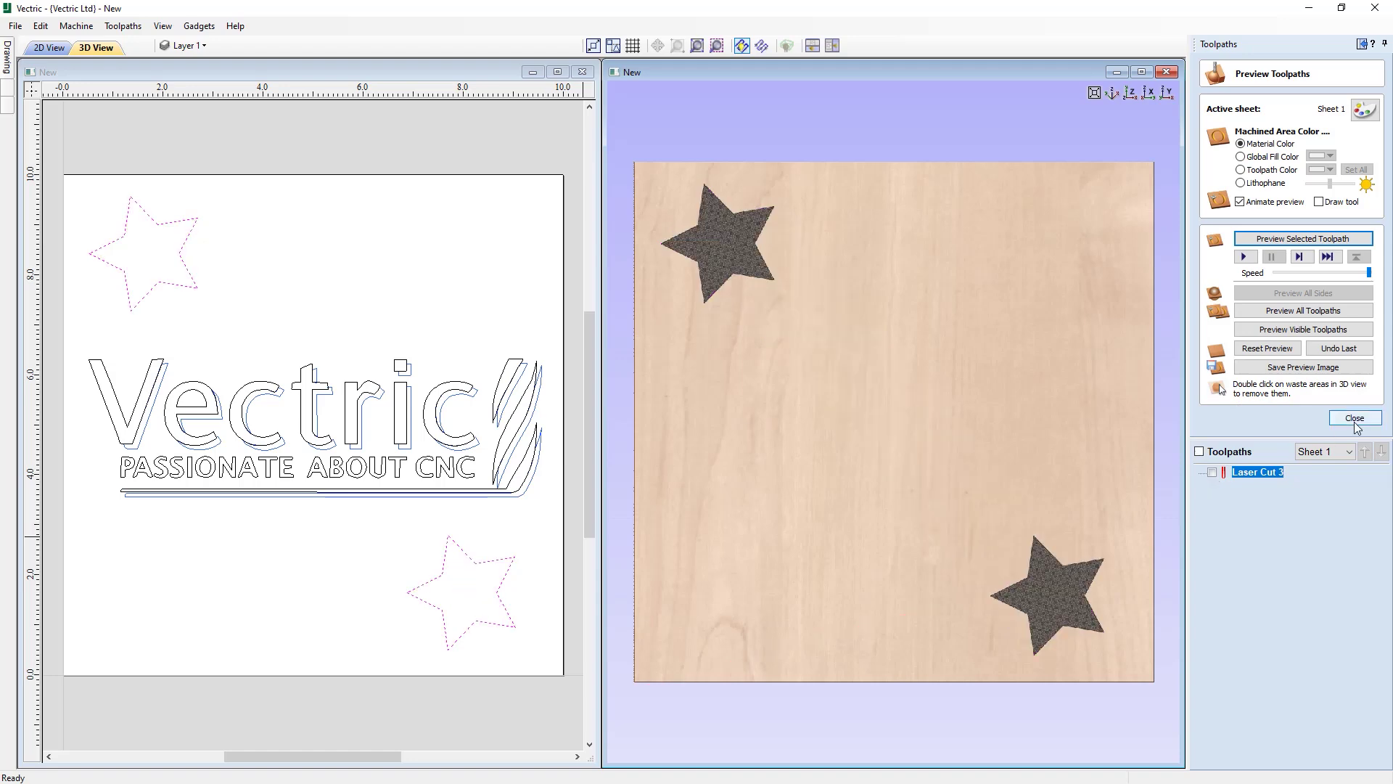
click(1355, 418)
click(1210, 173)
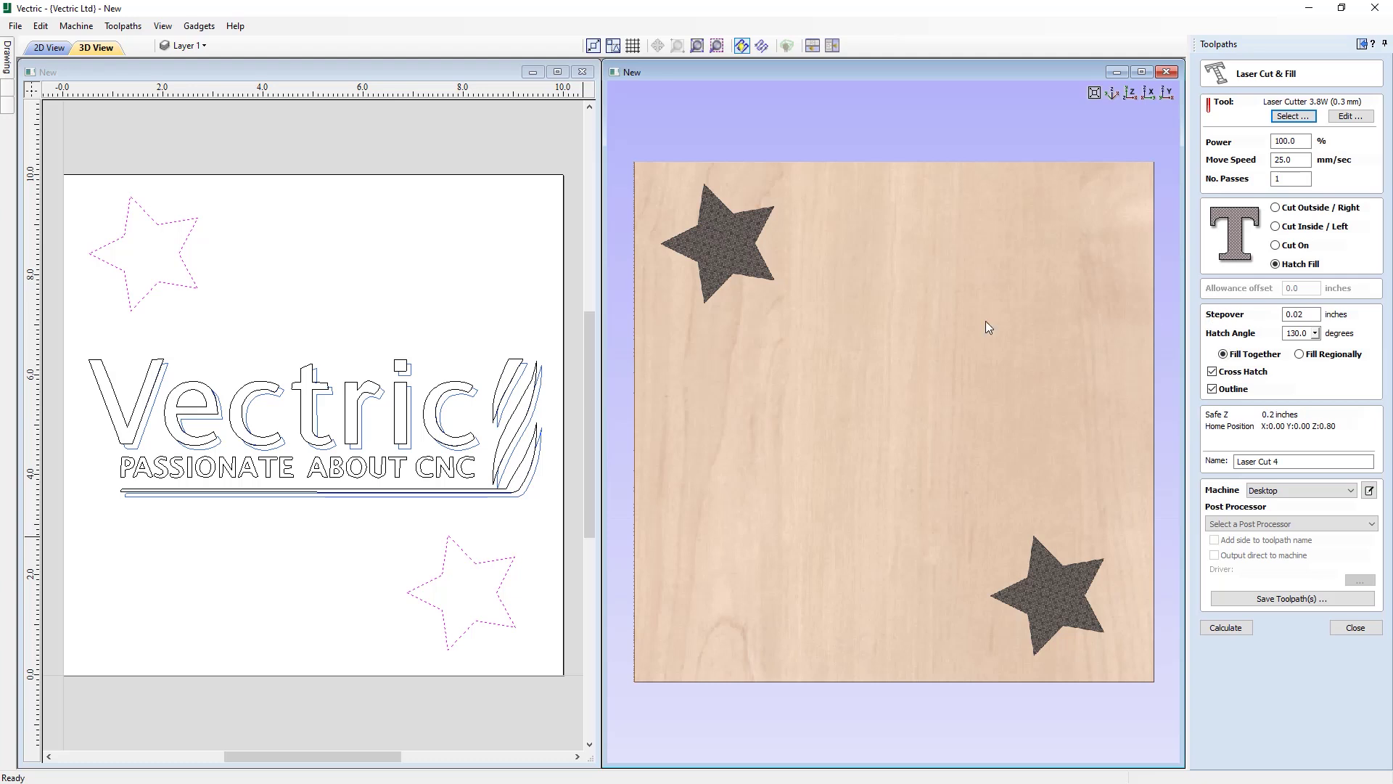
- Select the Vectric logo vectors, calculate a Fill Regionally hatch toolpath, and preview Laser Cut 4
click(398, 369)
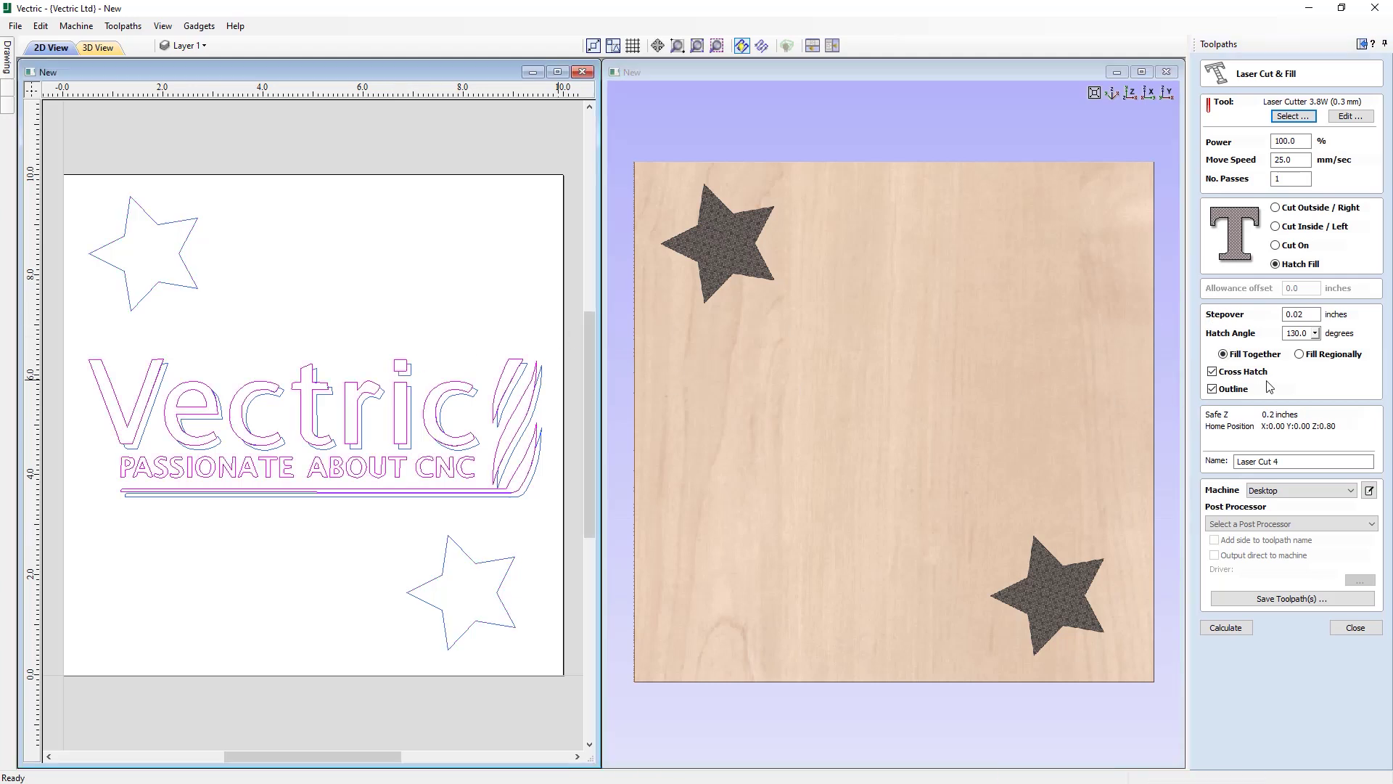
click(1300, 354)
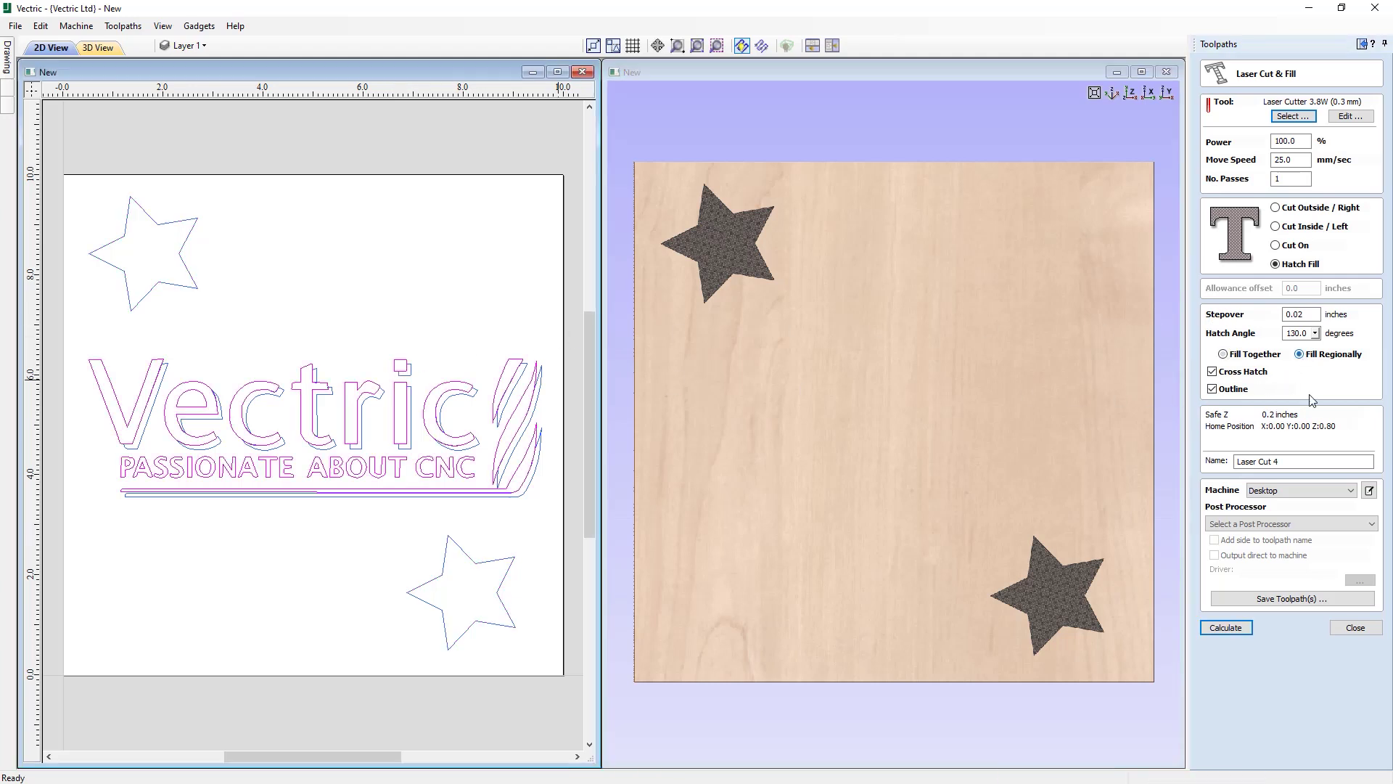
click(1225, 628)
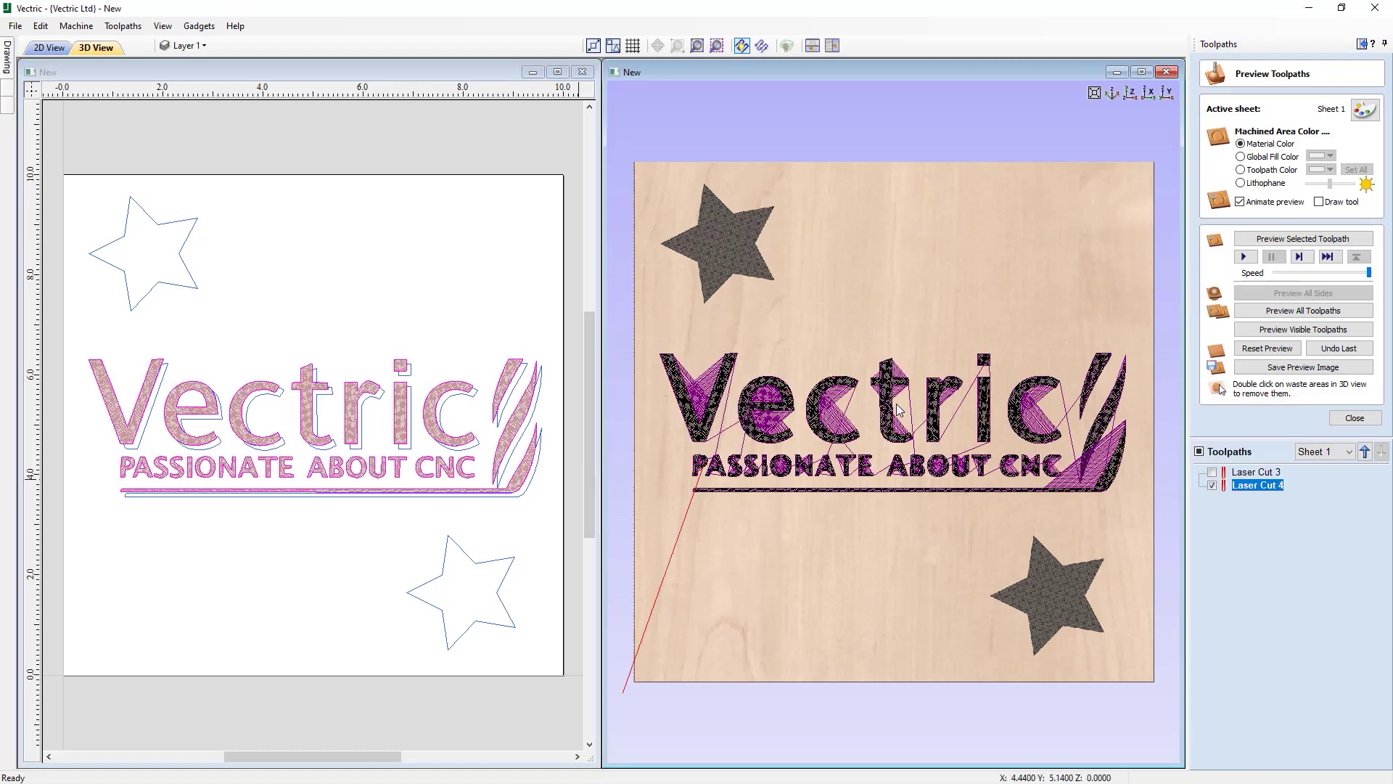
click(1298, 242)
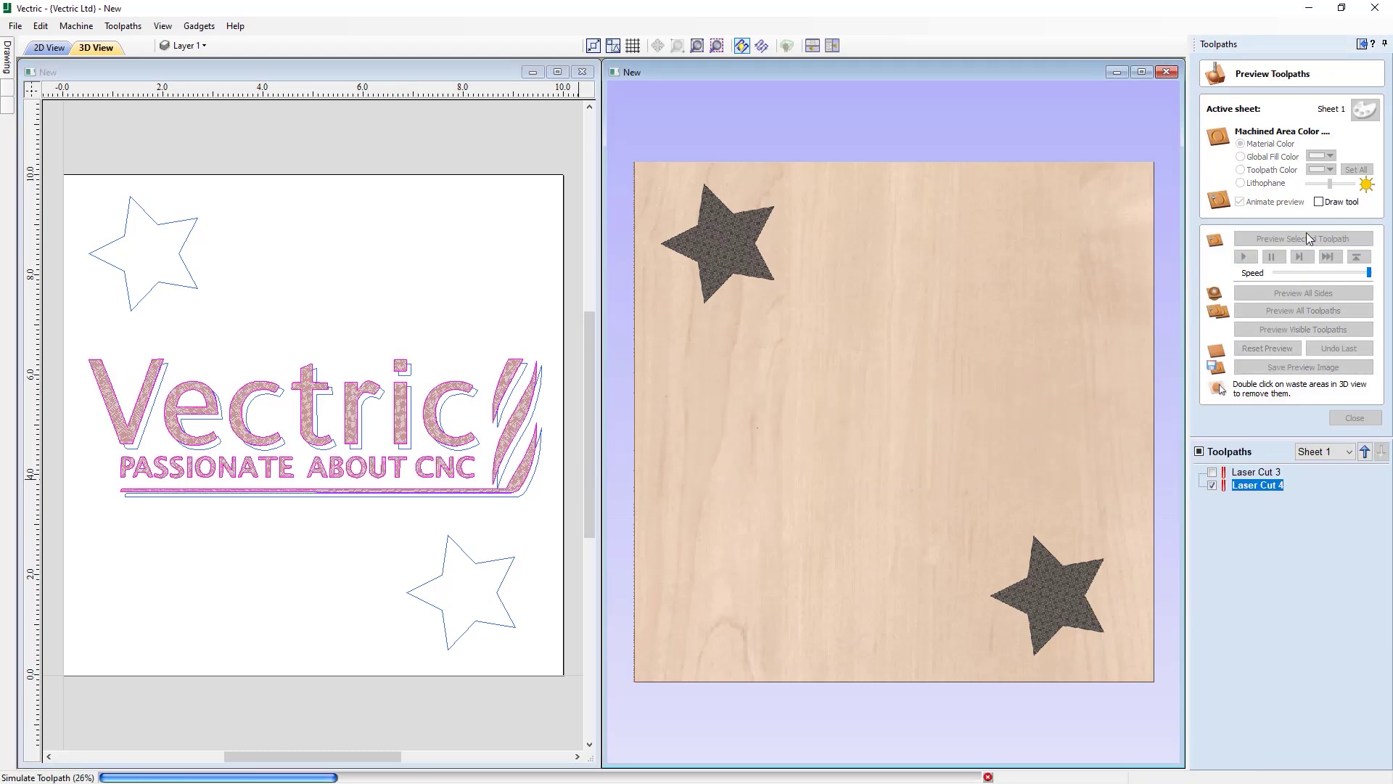
click(1355, 418)
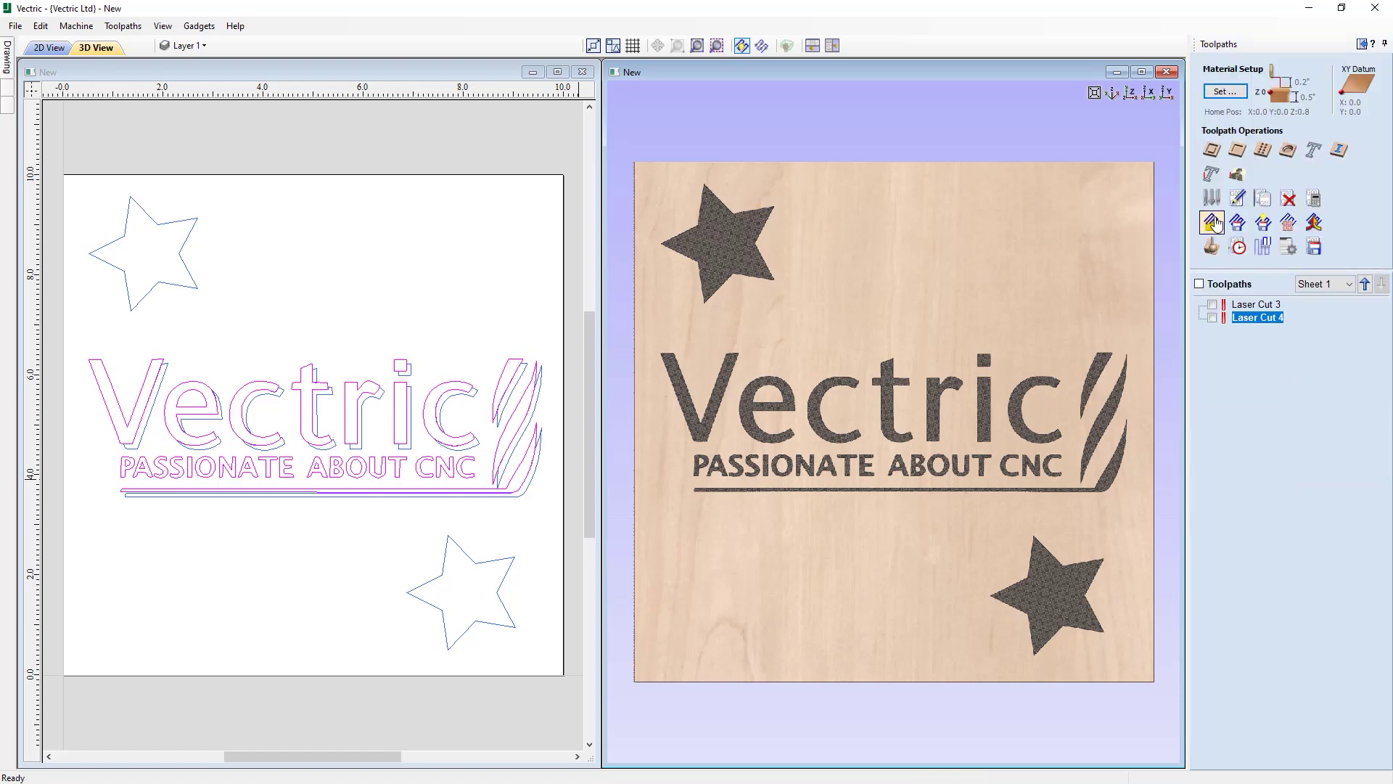
click(1209, 181)
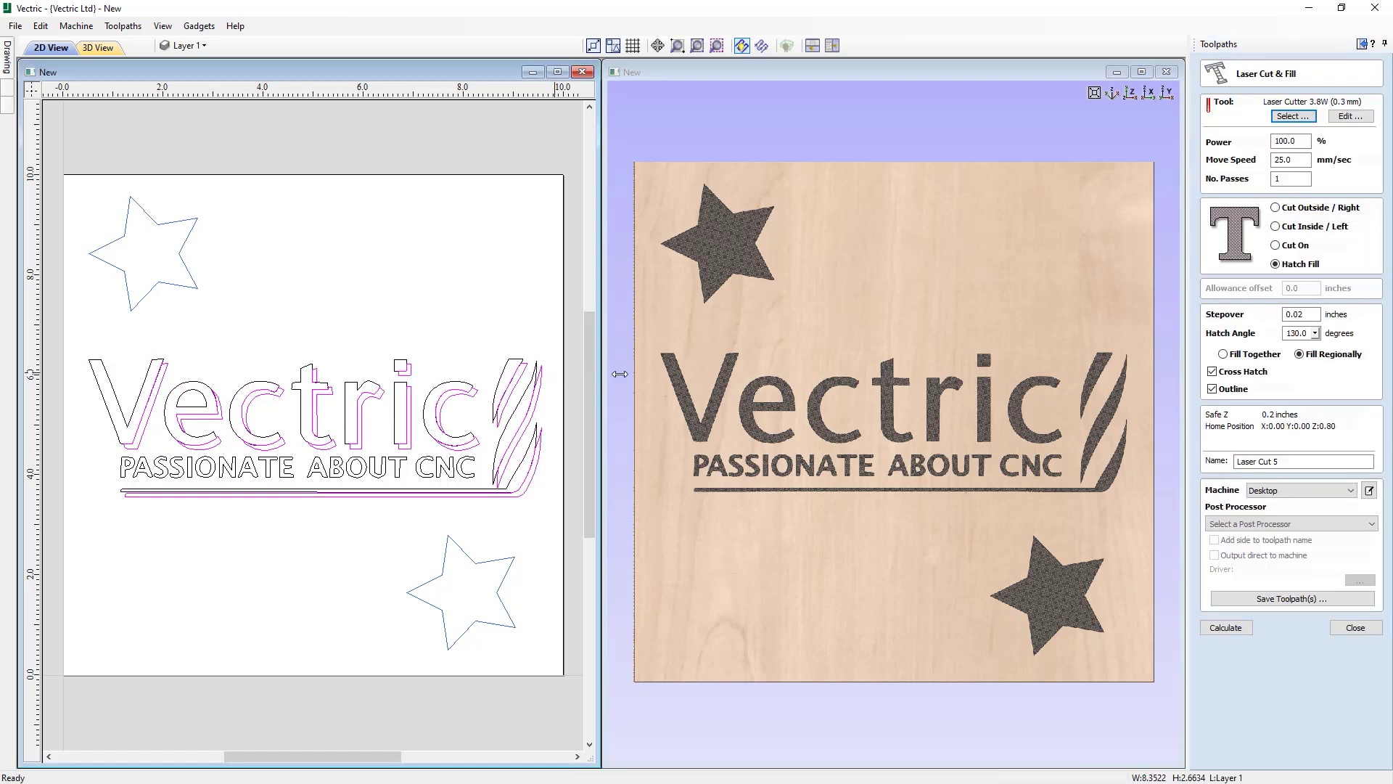
- Calculate Laser Cut 5 with single hatching and no outline, then preview it in maximized 3D
click(1236, 390)
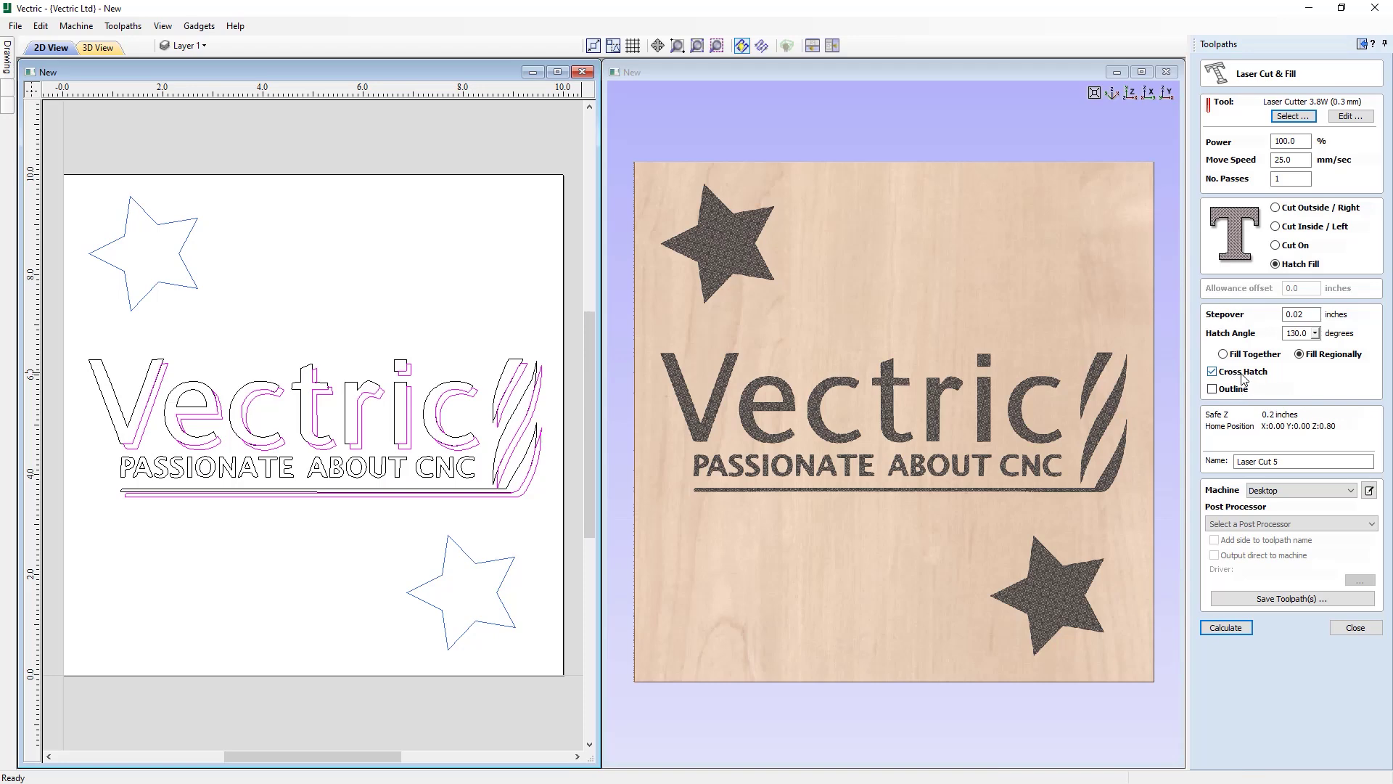
click(1243, 372)
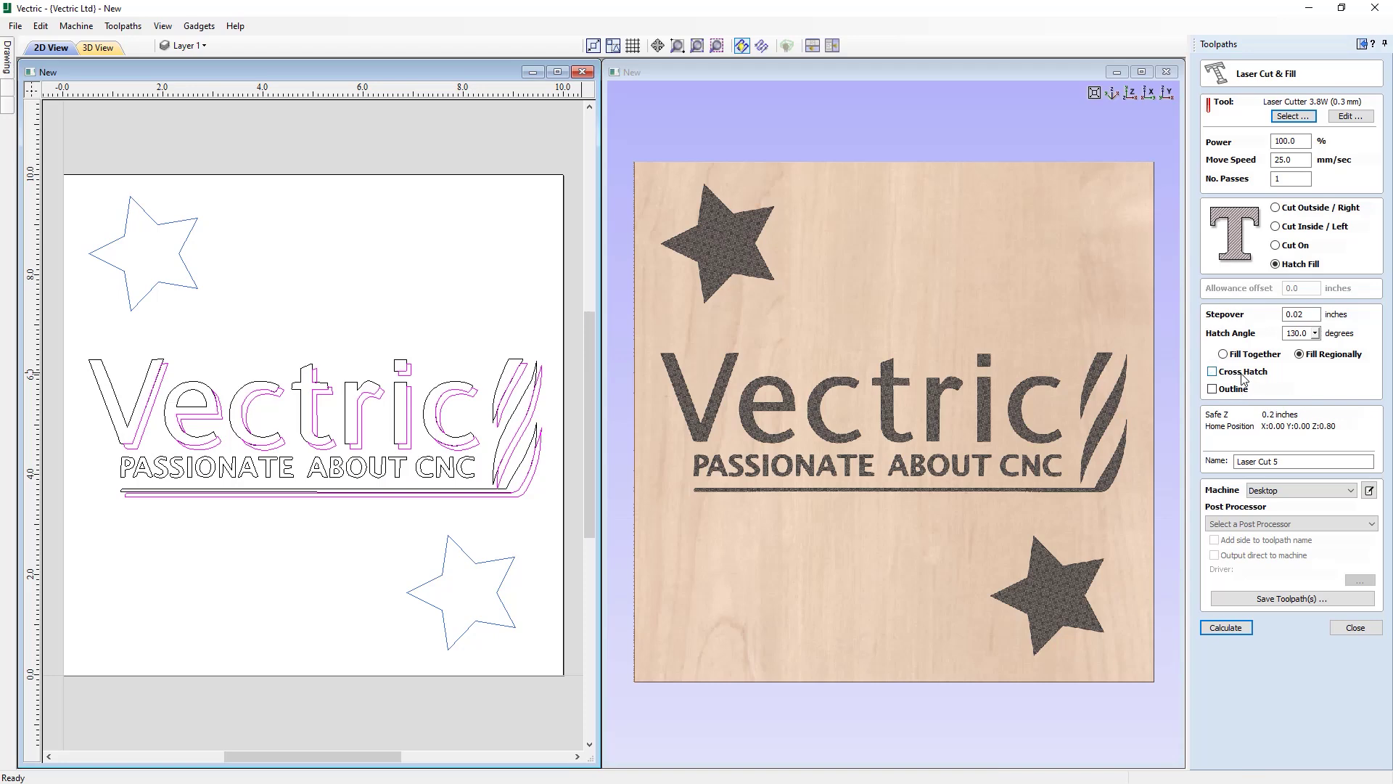
click(1226, 627)
click(1303, 238)
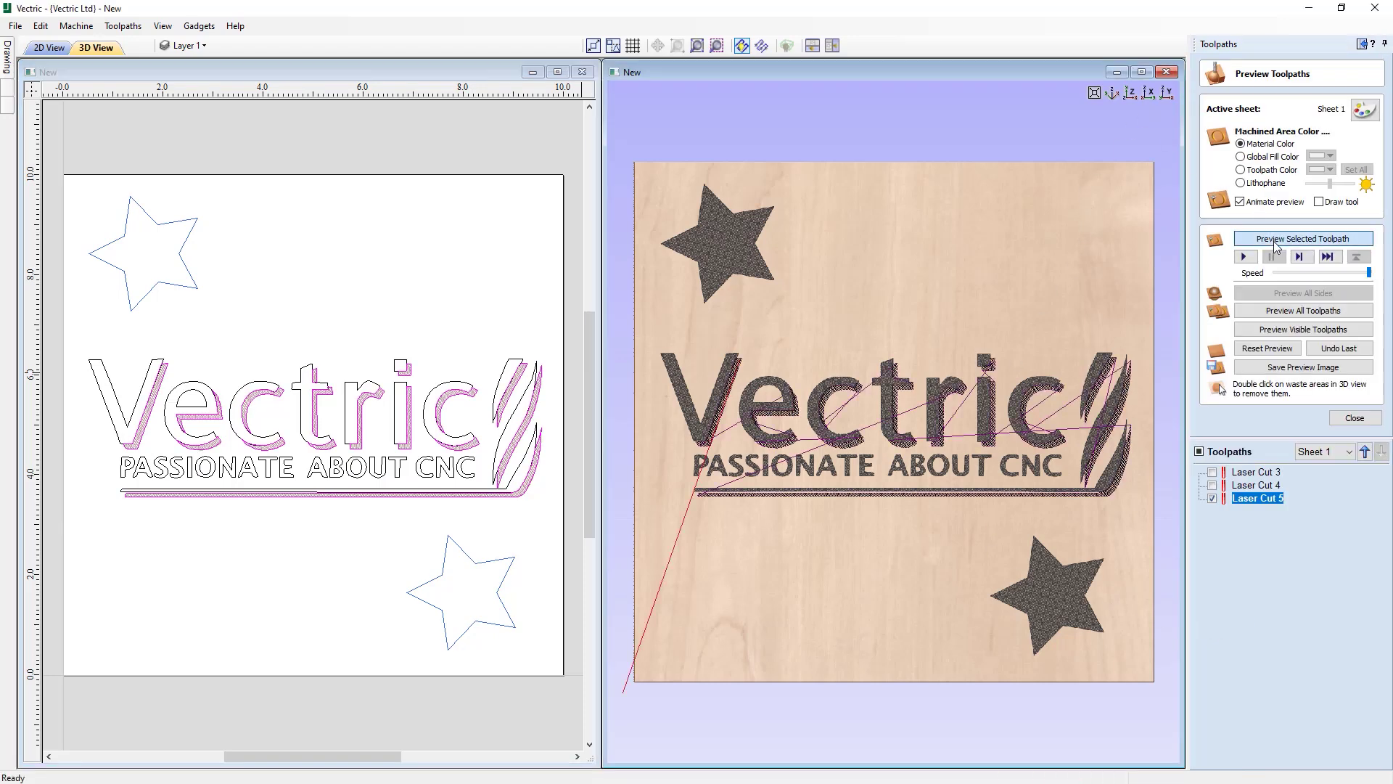
click(1141, 72)
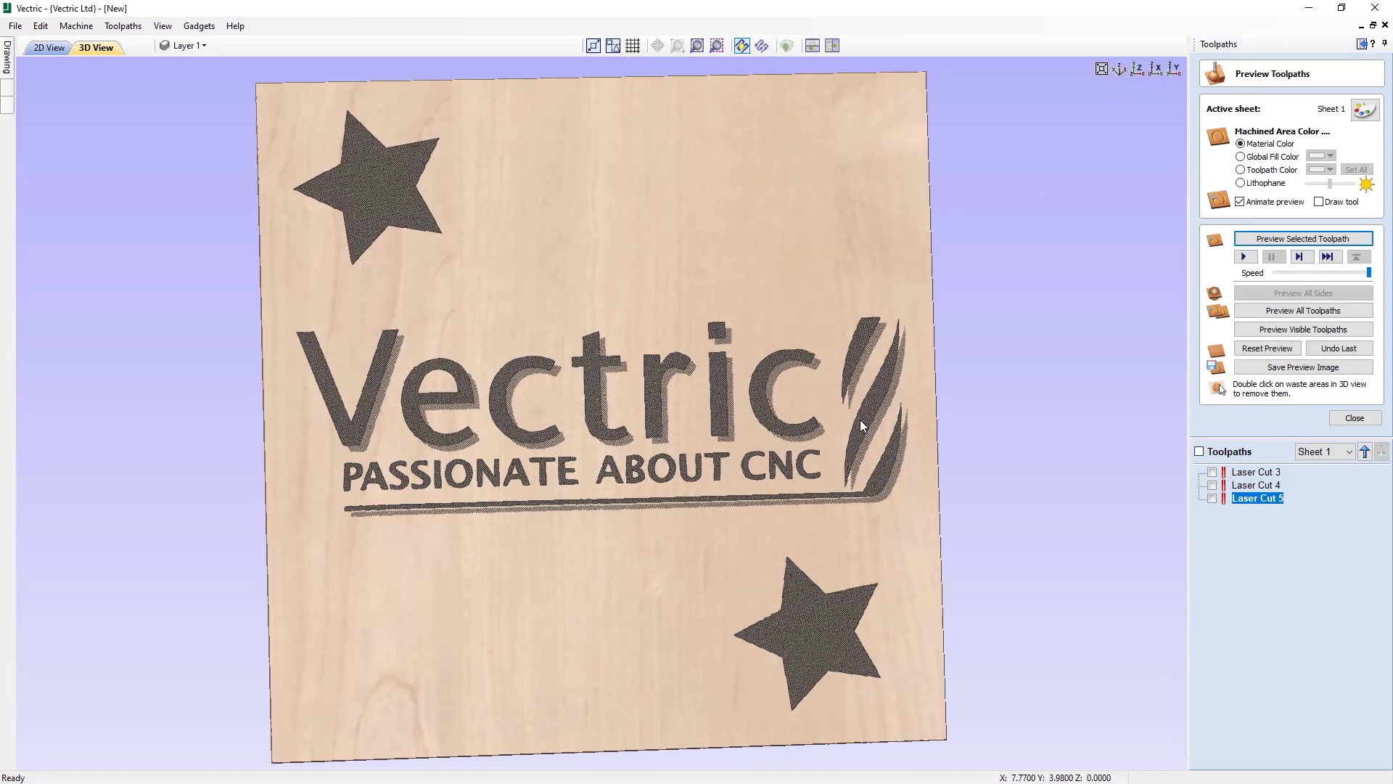